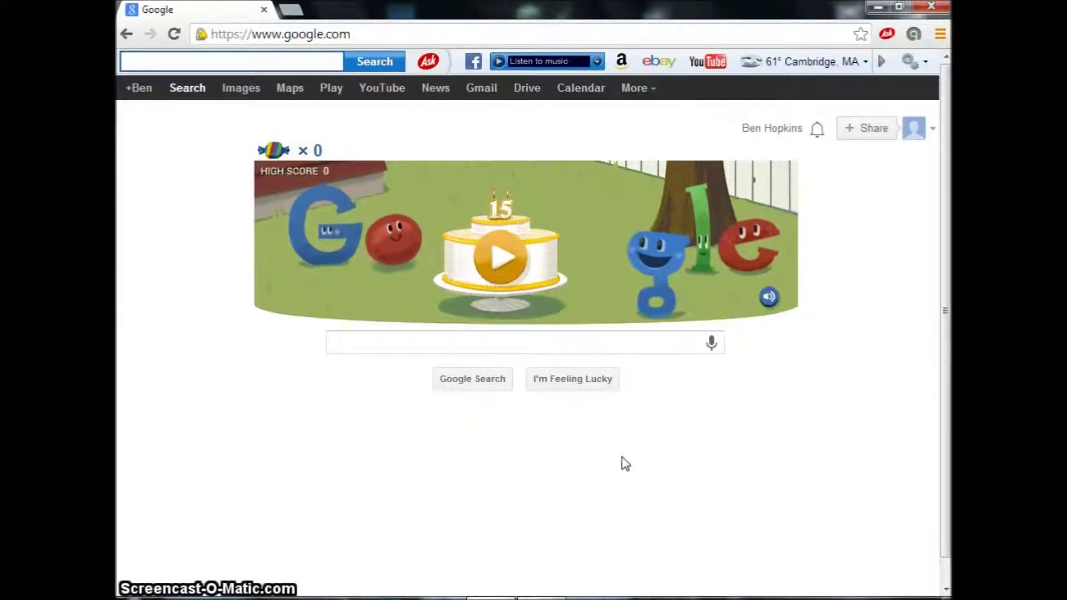
- Click around the Google search page to focus the search box
{"action": "left_click", "coordinate": [511, 344]}
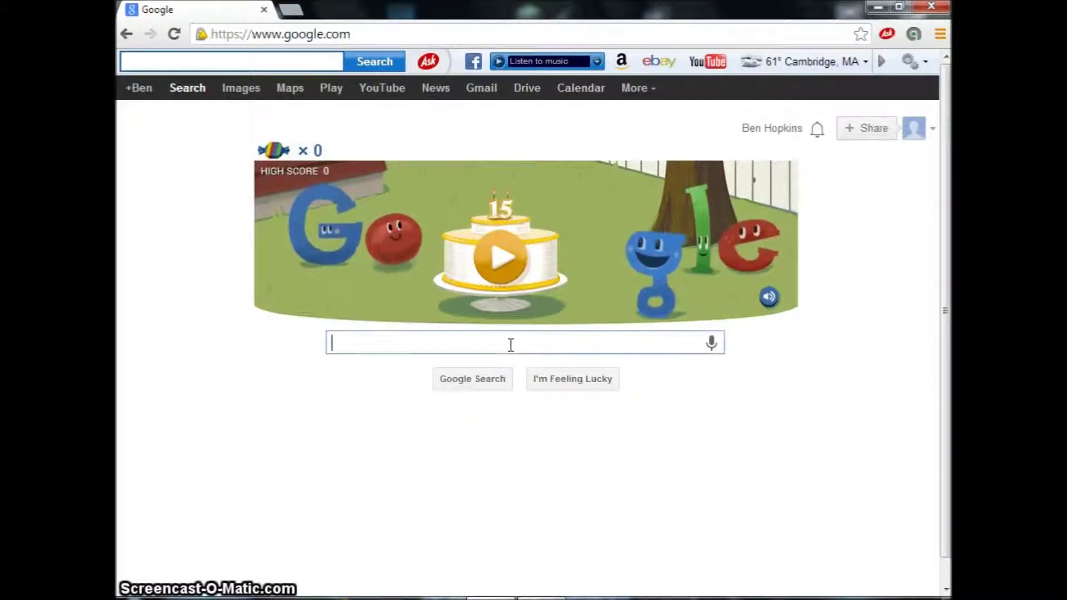
{"action": "left_click", "coordinate": [280, 370]}
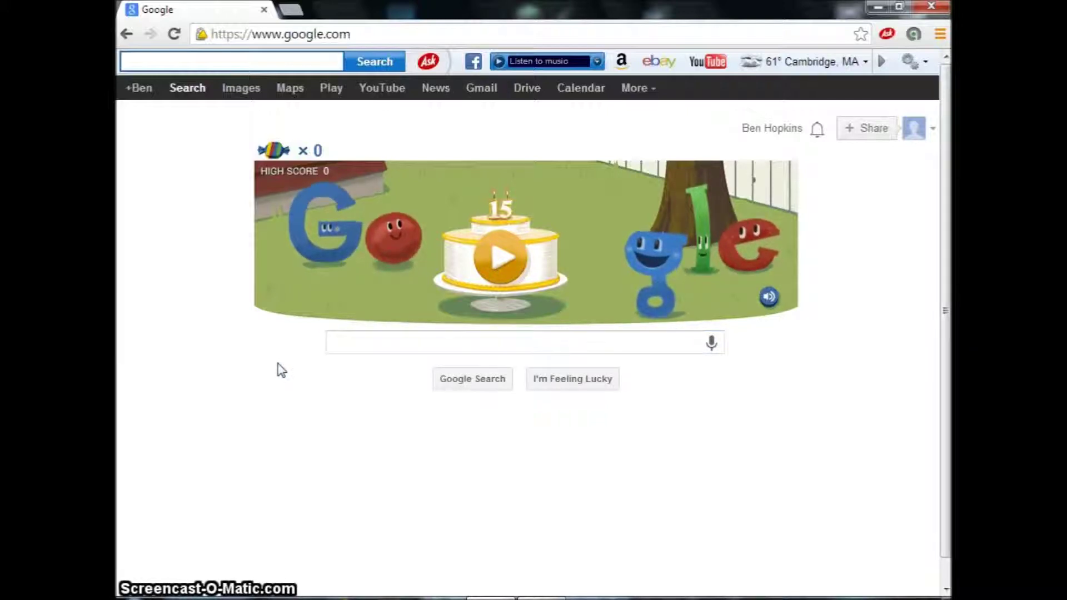
{"action": "left_click", "coordinate": [526, 348]}
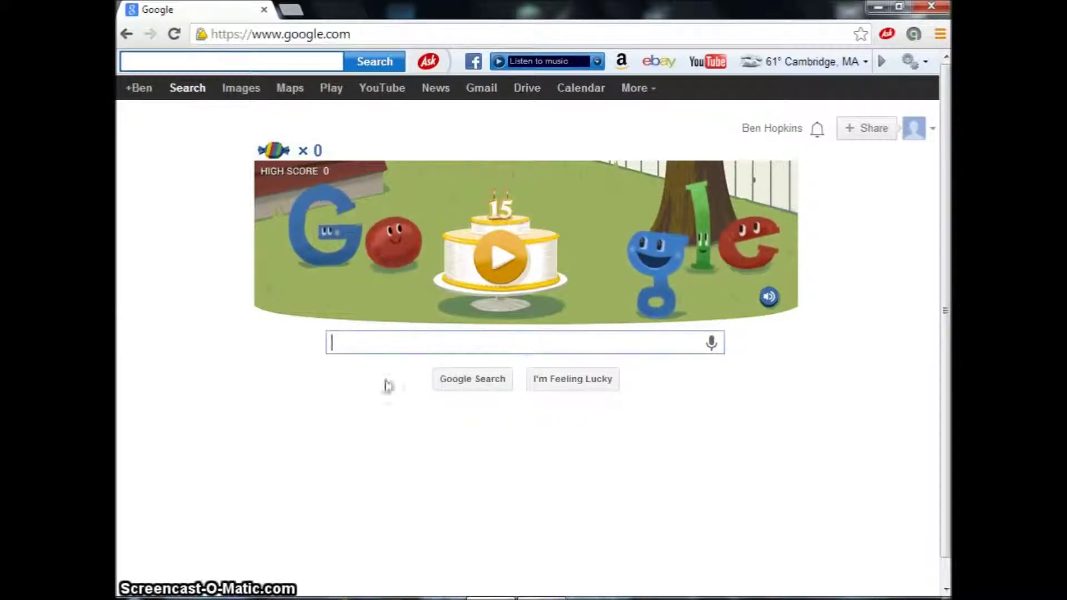
{"action": "left_click", "coordinate": [261, 362]}
{"action": "left_click", "coordinate": [389, 343]}
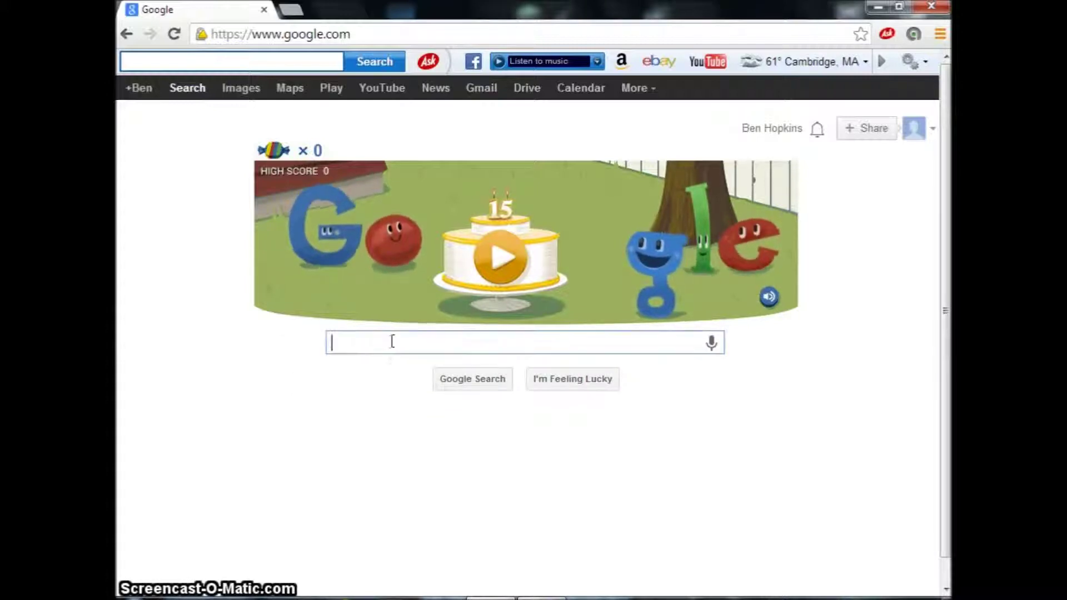
{"action": "left_click_drag", "start_coordinate": [534, 351], "coordinate": [674, 386]}
{"action": "left_click", "coordinate": [688, 408]}
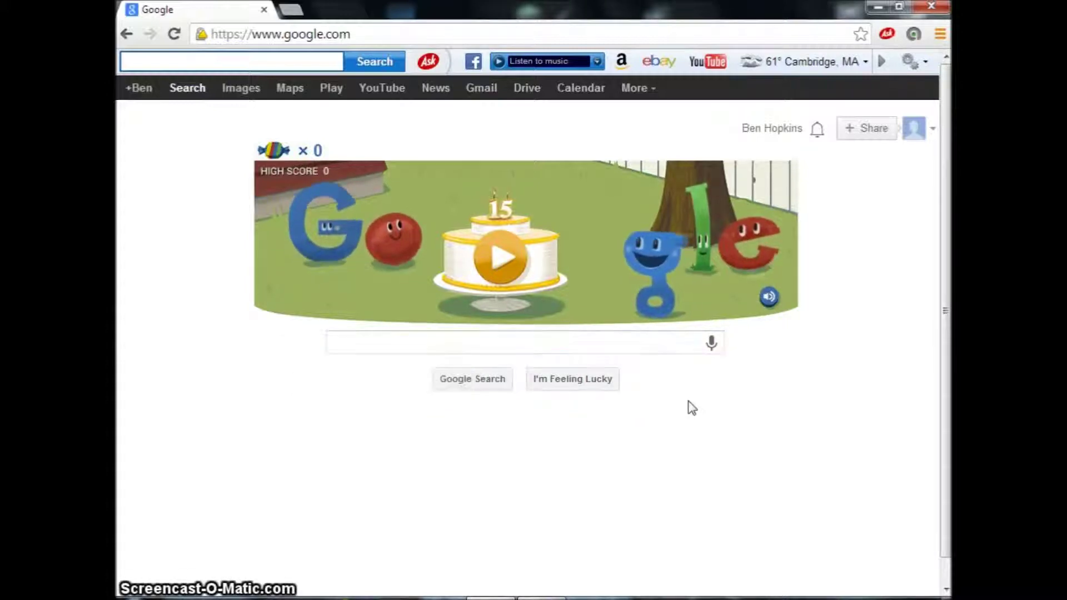
{"action": "left_click", "coordinate": [357, 337]}
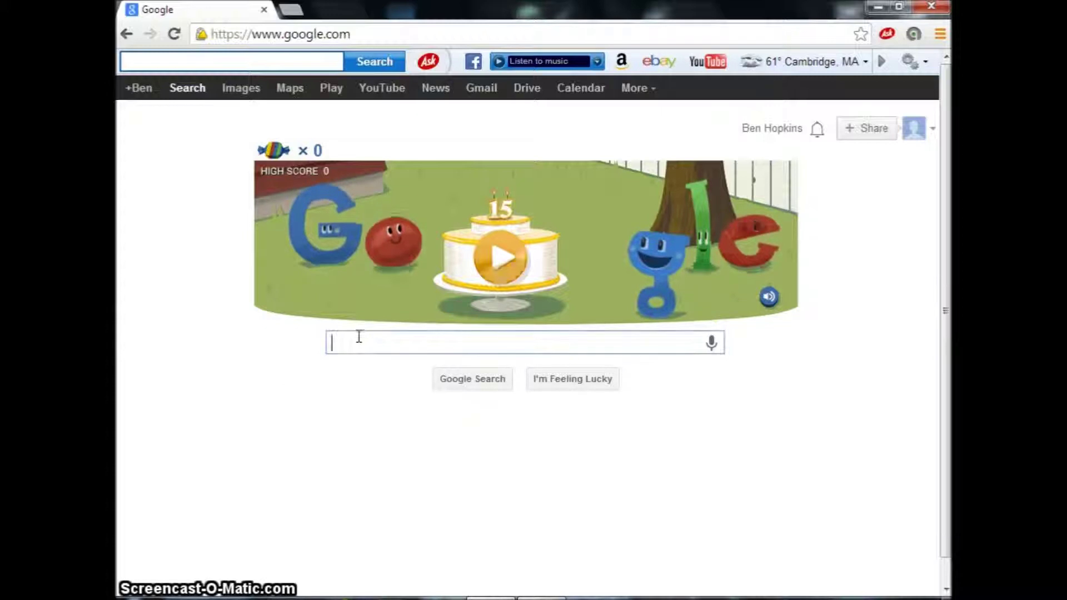
{"action": "left_click", "coordinate": [258, 348]}
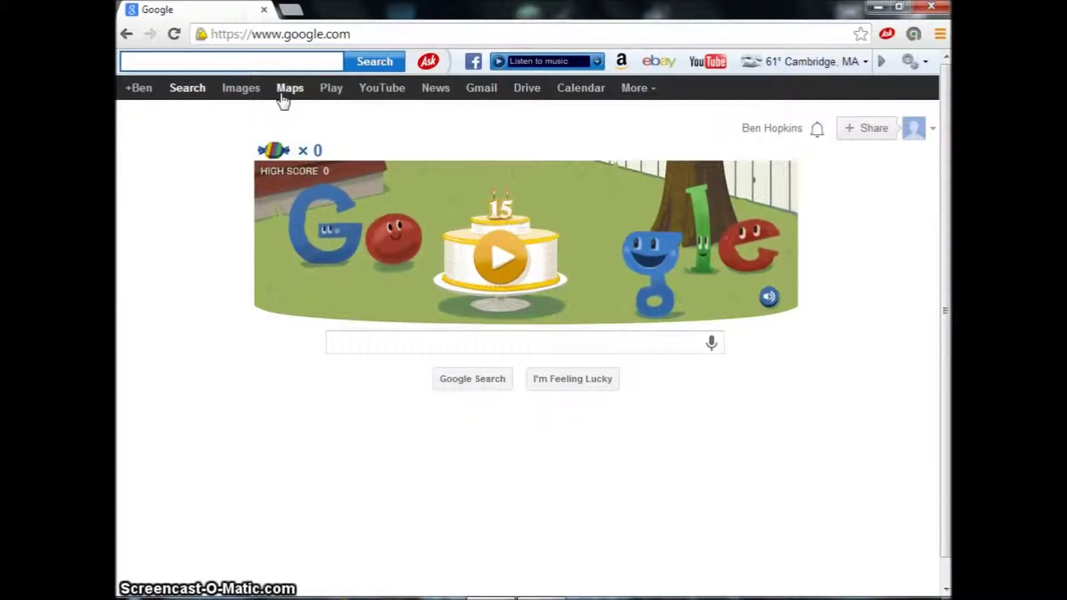
- Search Google Images for 'cool backgrounds'
{"action": "left_click", "coordinate": [234, 95]}
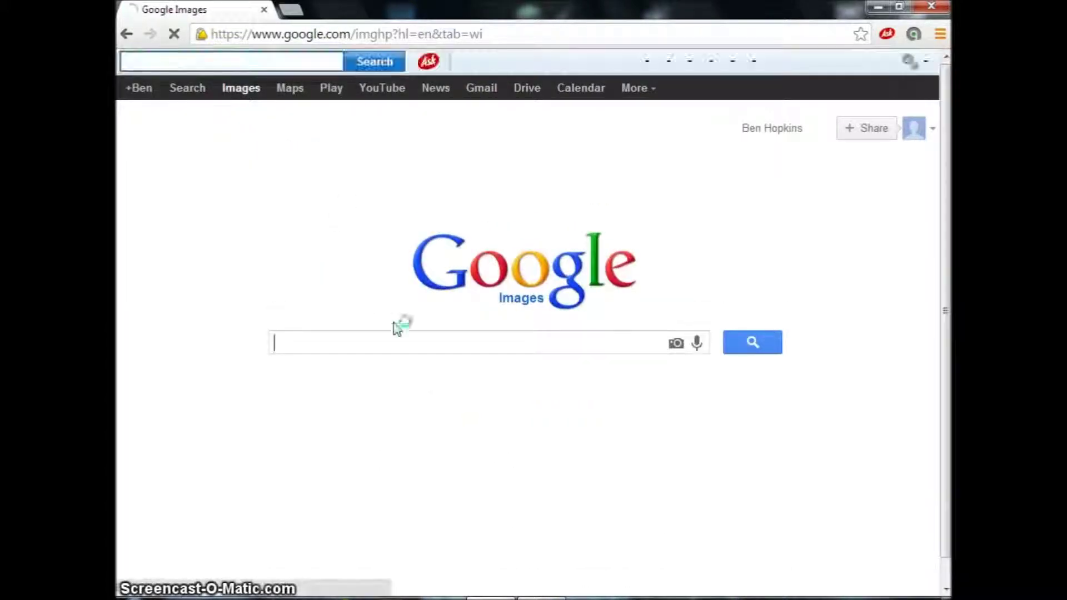
{"action": "type", "text": "C"}
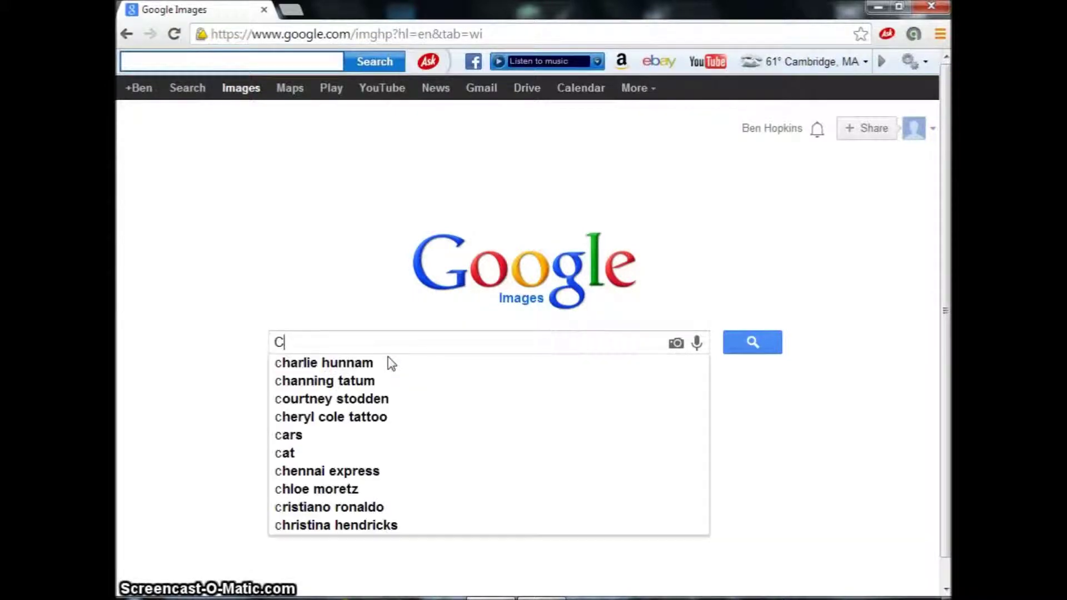
{"action": "type", "text": "ool b"}
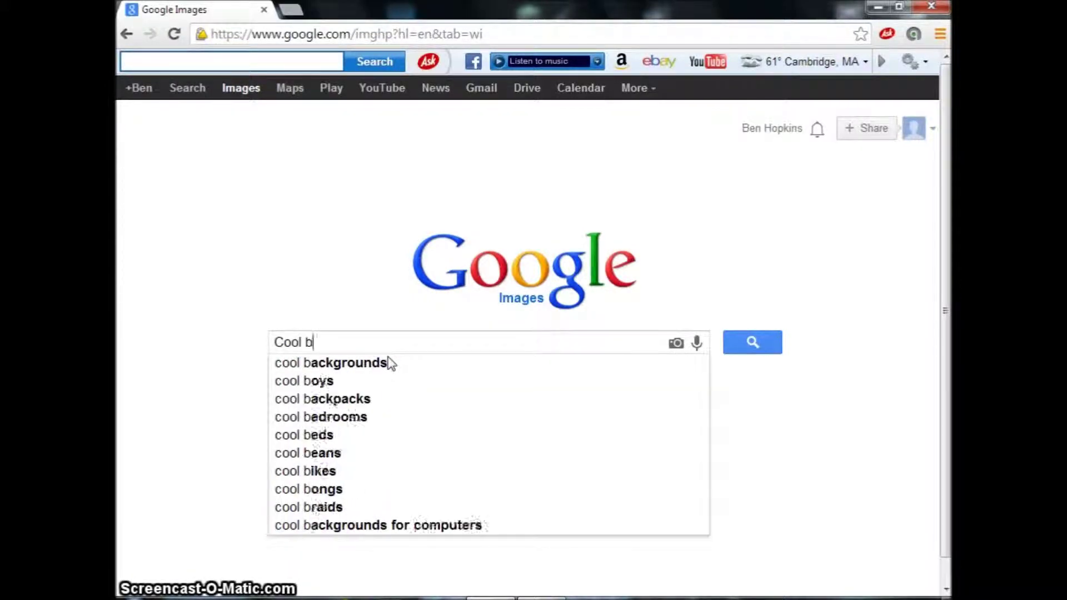
{"action": "type", "text": "ackrou"}
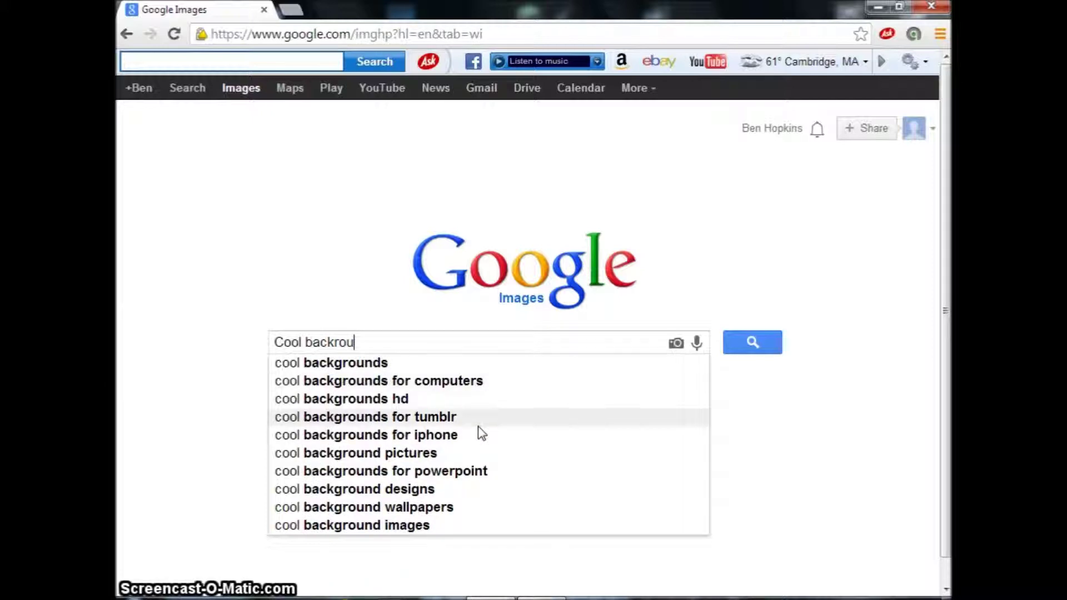
{"action": "left_click", "coordinate": [429, 363]}
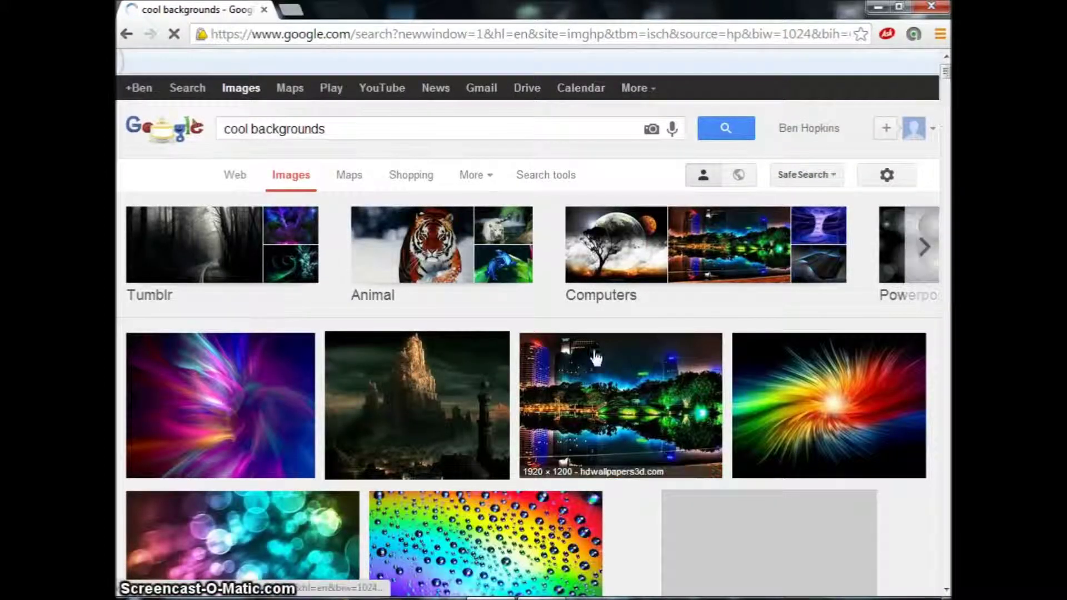
- Scroll the results and copy the rainbow burst image to the clipboard
{"action": "scroll", "coordinate": [644, 361], "scroll_direction": "down", "scroll_amount": 1}
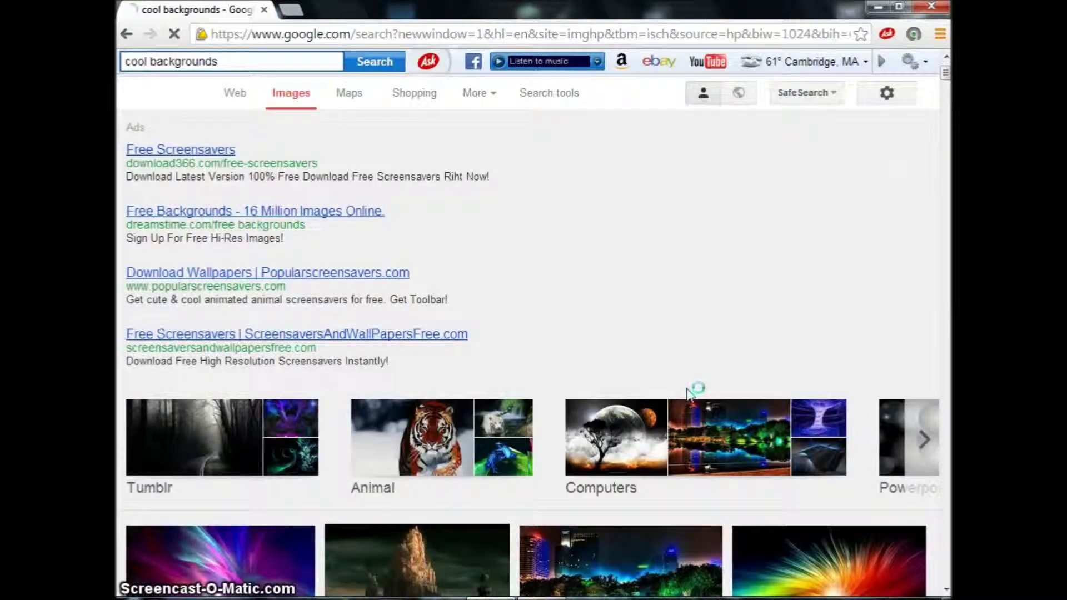
{"action": "scroll", "coordinate": [696, 389], "scroll_direction": "down", "scroll_amount": 2}
{"action": "scroll", "coordinate": [691, 424], "scroll_direction": "down", "scroll_amount": 2}
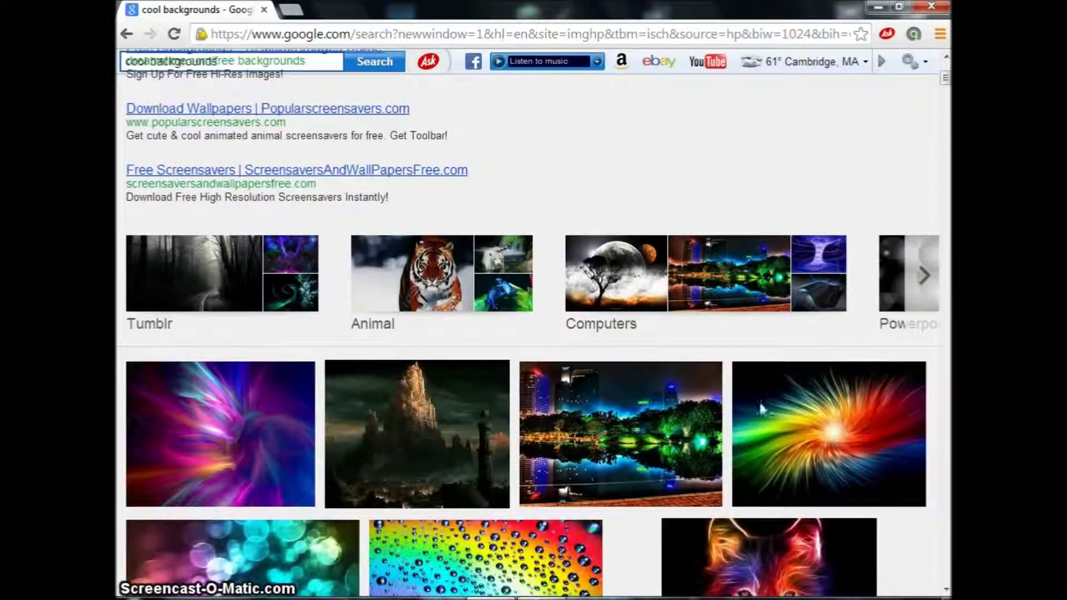
{"action": "right_click", "coordinate": [805, 409]}
{"action": "left_click", "coordinate": [818, 356]}
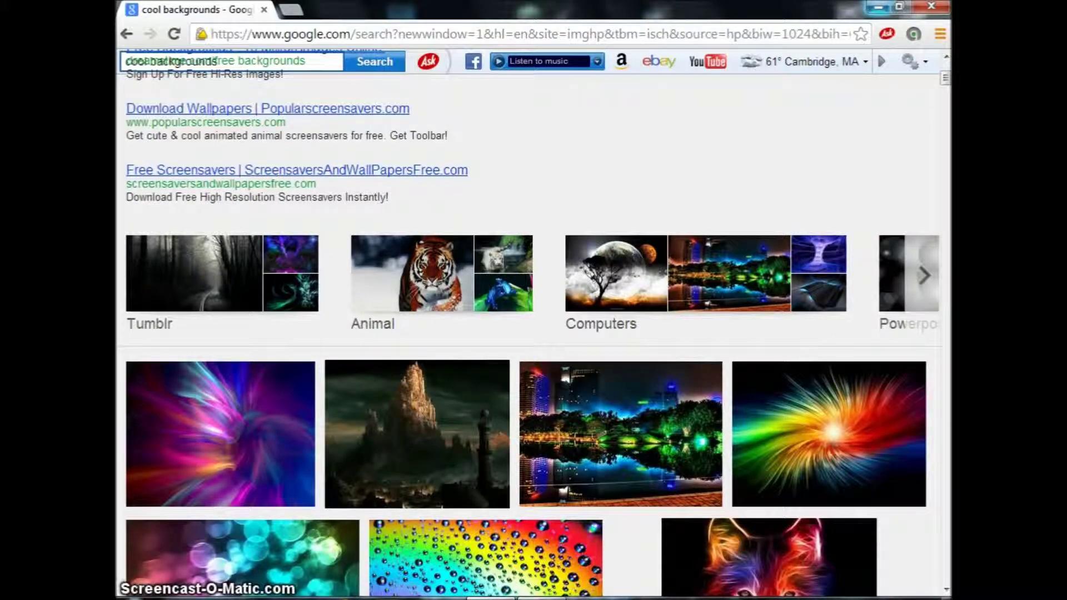
- Minimize Chrome and select the WinRAR, Recycle Bin and My bukkit server desktop icons
{"action": "left_click", "coordinate": [879, 7]}
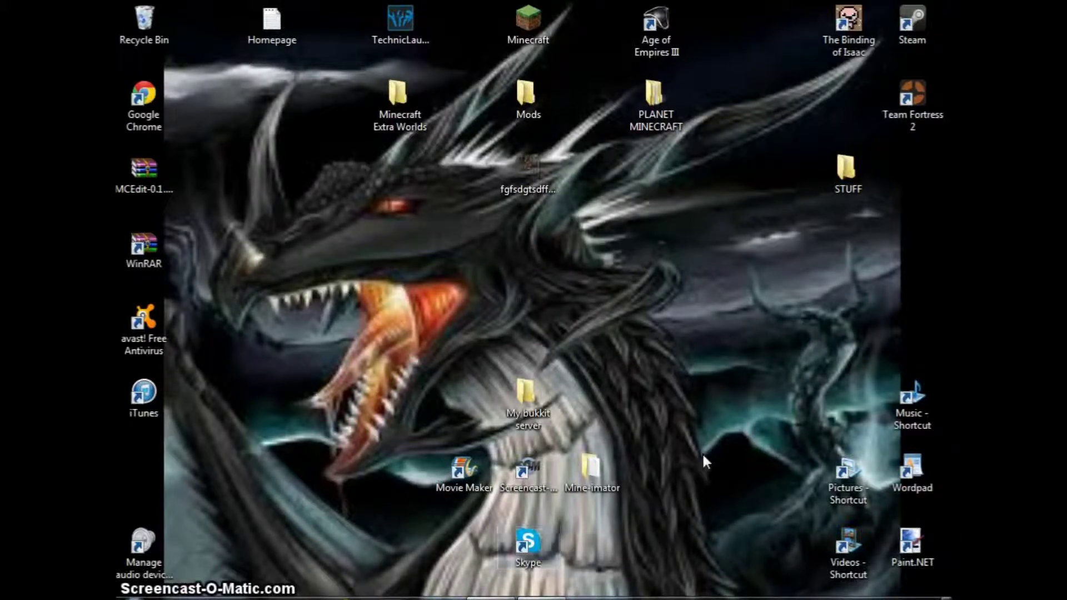
{"action": "left_click_drag", "start_coordinate": [714, 411], "coordinate": [597, 282]}
{"action": "mouse_move", "coordinate": [400, 213]}
{"action": "left_mouse_down"}
{"action": "mouse_move", "coordinate": [509, 300]}
{"action": "mouse_move", "coordinate": [367, 206]}
{"action": "left_mouse_up"}
{"action": "left_click", "coordinate": [162, 248]}
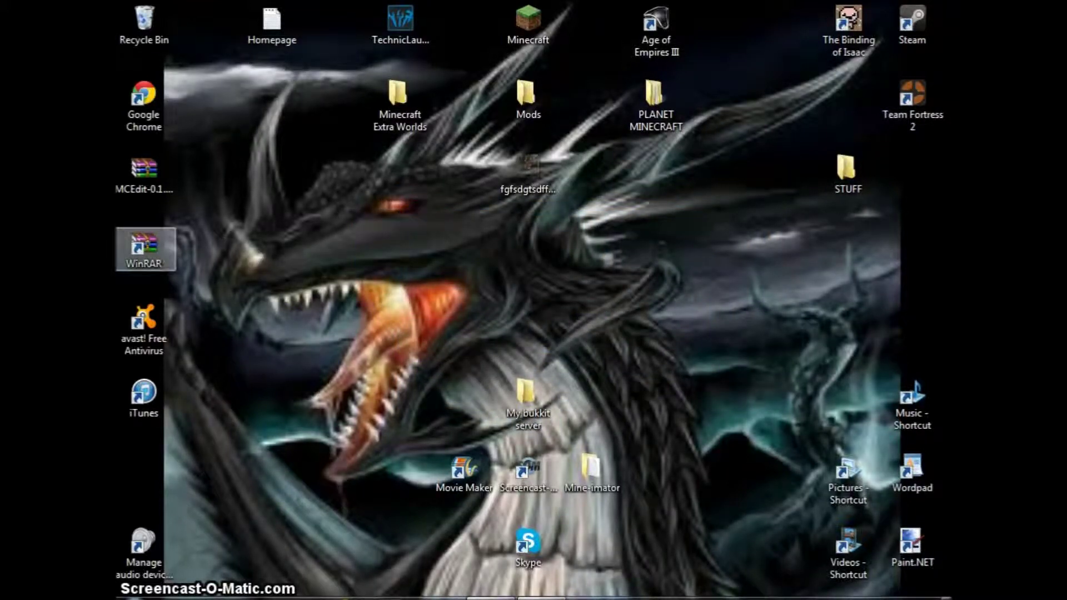
{"action": "left_click", "coordinate": [139, 42]}
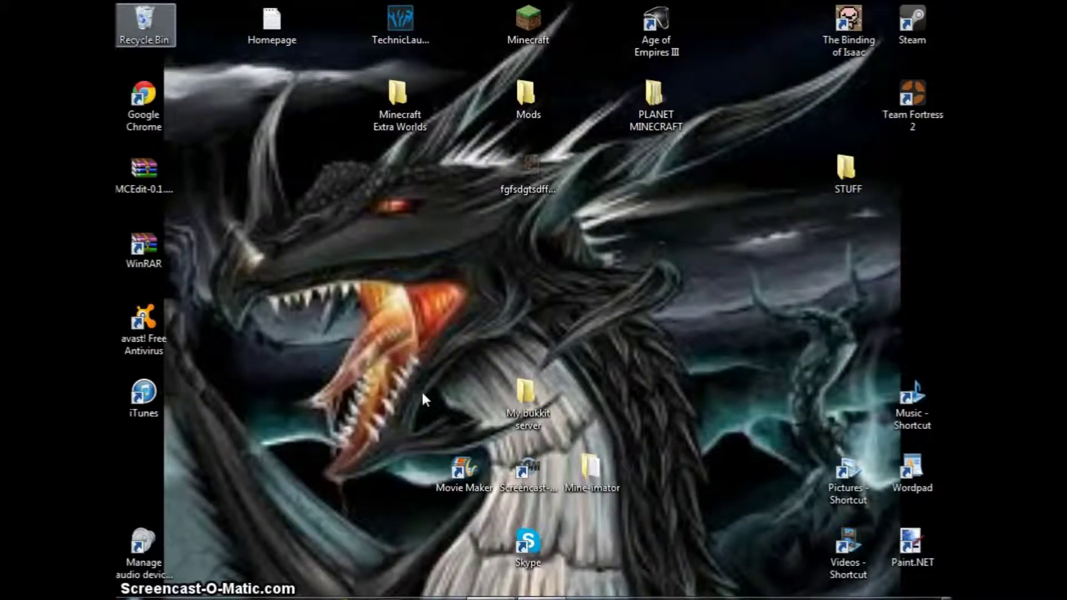
{"action": "left_click", "coordinate": [441, 404]}
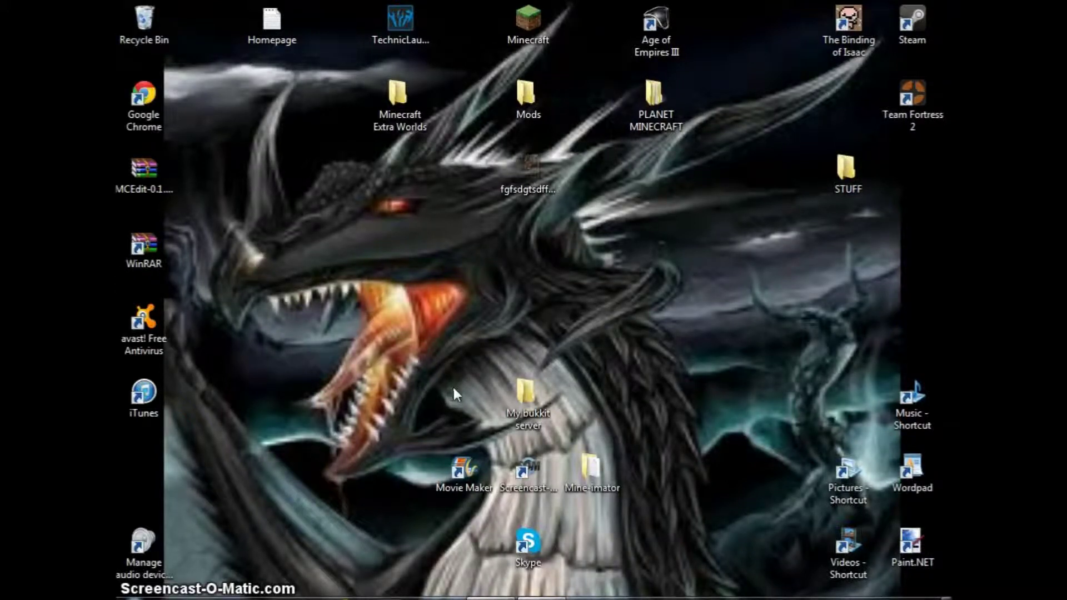
{"action": "left_click", "coordinate": [521, 396]}
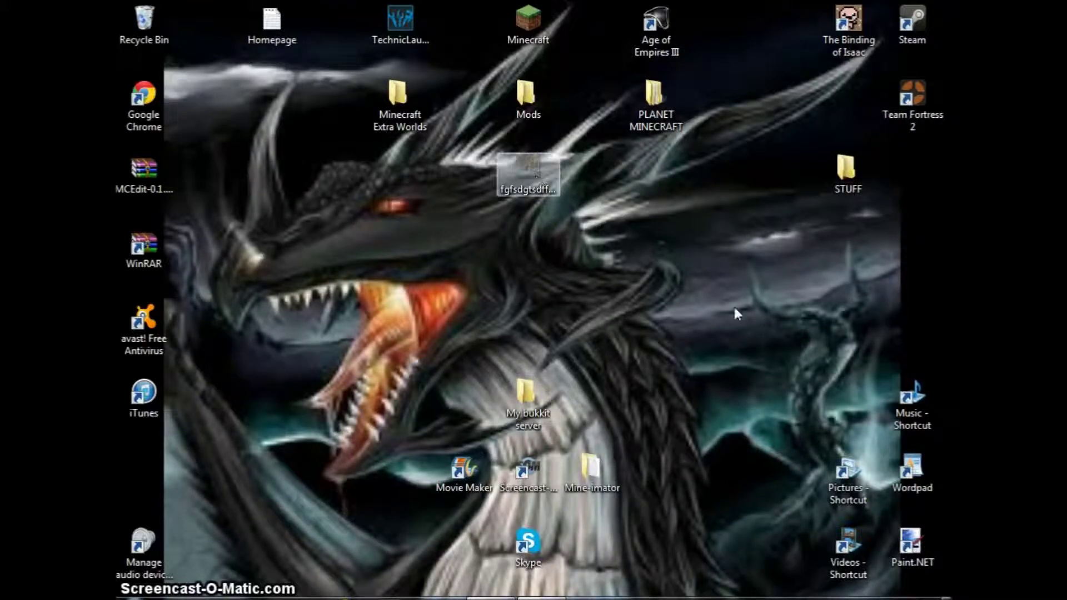
- Open the Pictures folder, centre its window and scroll the folder list
{"action": "double_click", "coordinate": [834, 482]}
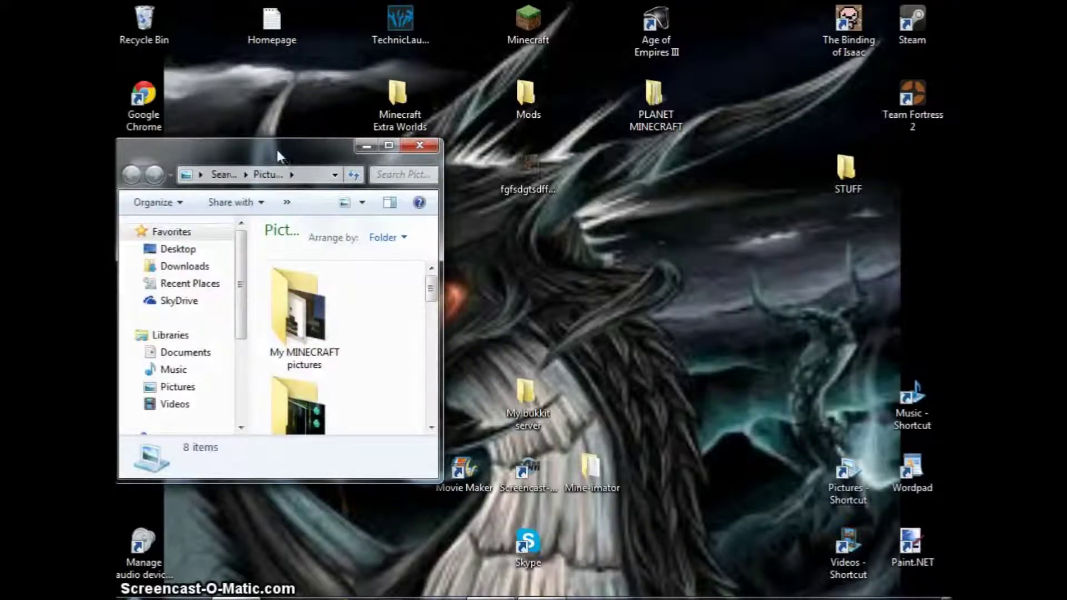
{"action": "left_click_drag", "start_coordinate": [343, 142], "coordinate": [529, 136]}
{"action": "scroll", "coordinate": [523, 348], "scroll_direction": "down", "scroll_amount": 1}
{"action": "scroll", "coordinate": [523, 345], "scroll_direction": "down", "scroll_amount": 1}
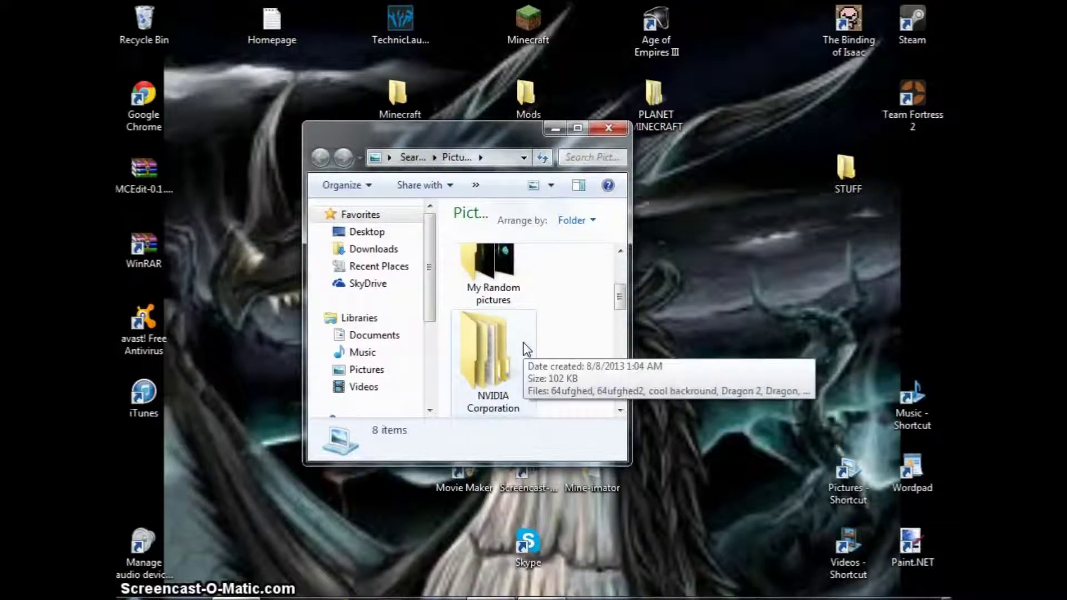
{"action": "scroll", "coordinate": [523, 343], "scroll_direction": "down", "scroll_amount": 1}
{"action": "scroll", "coordinate": [522, 342], "scroll_direction": "down", "scroll_amount": 1}
- Open the My Random pictures folder
{"action": "left_click", "coordinate": [523, 341]}
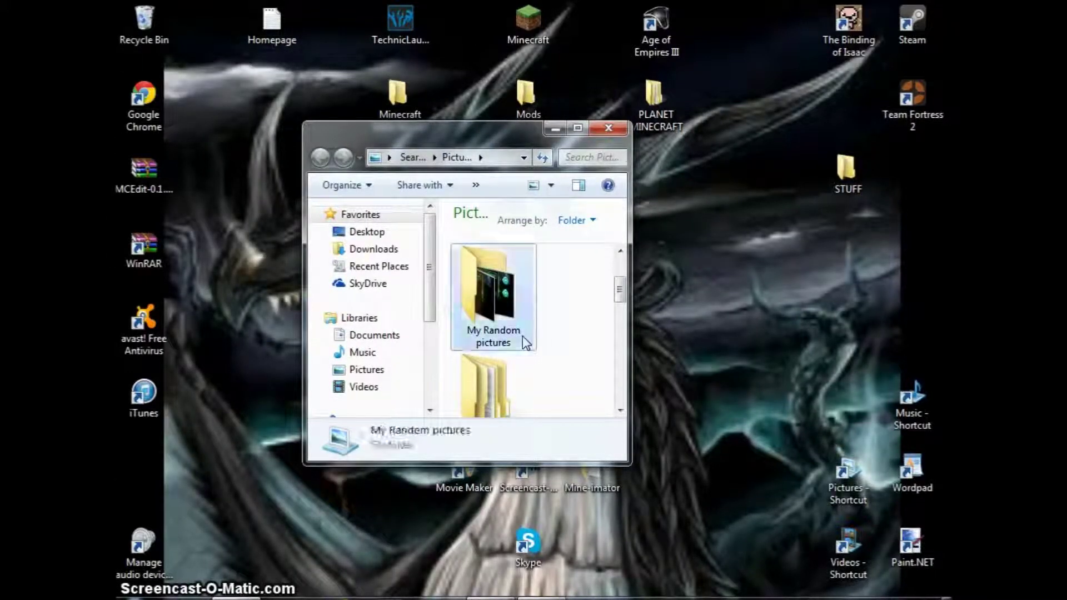
{"action": "left_click", "coordinate": [523, 335]}
{"action": "left_click", "coordinate": [565, 352]}
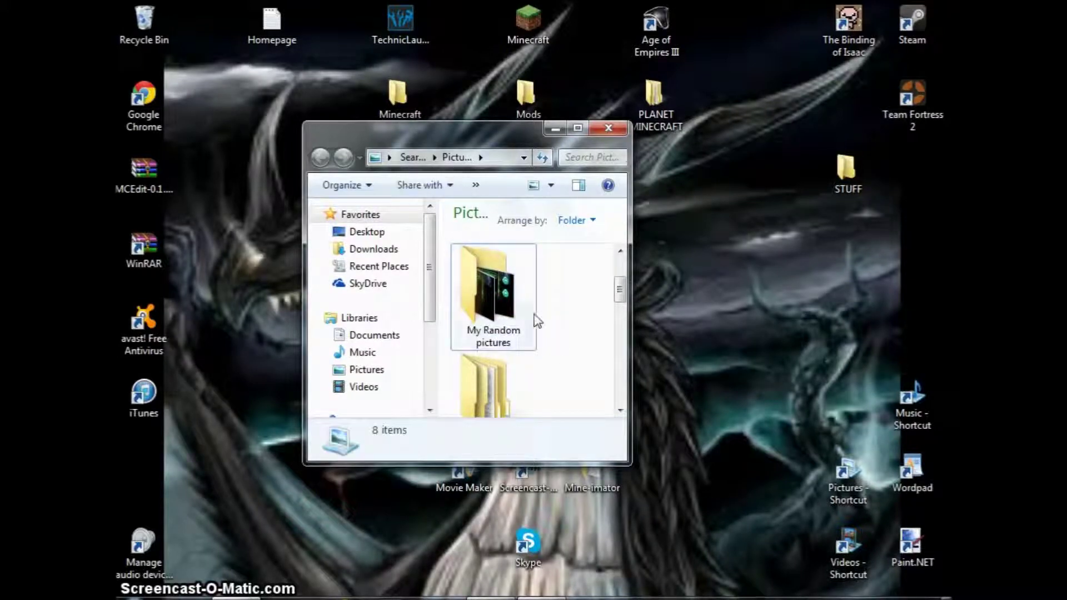
{"action": "left_click", "coordinate": [535, 314]}
{"action": "double_click", "coordinate": [535, 314]}
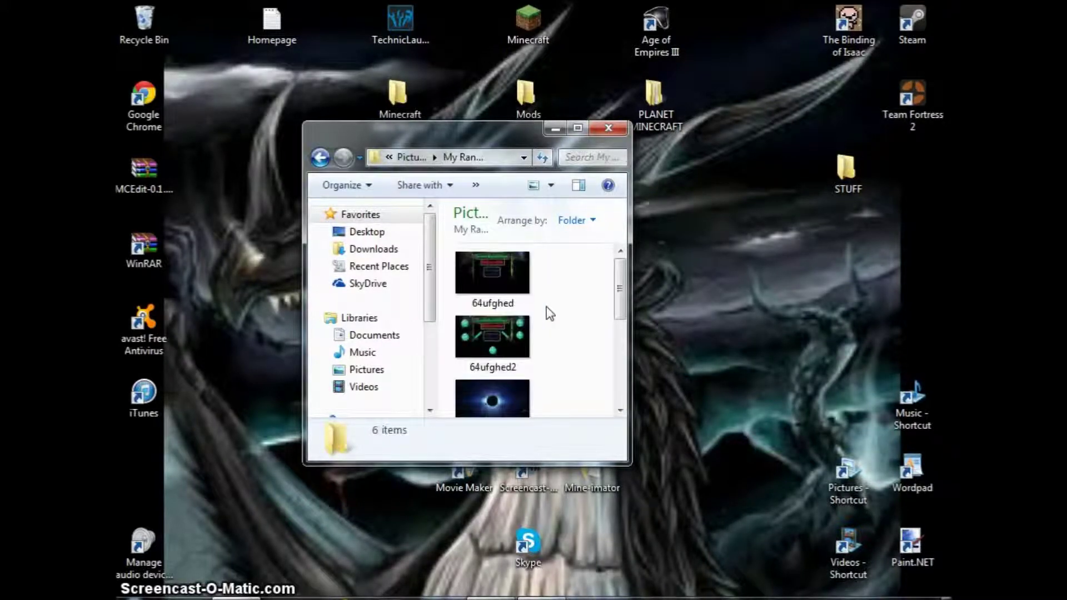
- Delete the 'cool backround' image from the folder
{"action": "scroll", "coordinate": [516, 375], "scroll_direction": "down", "scroll_amount": 1}
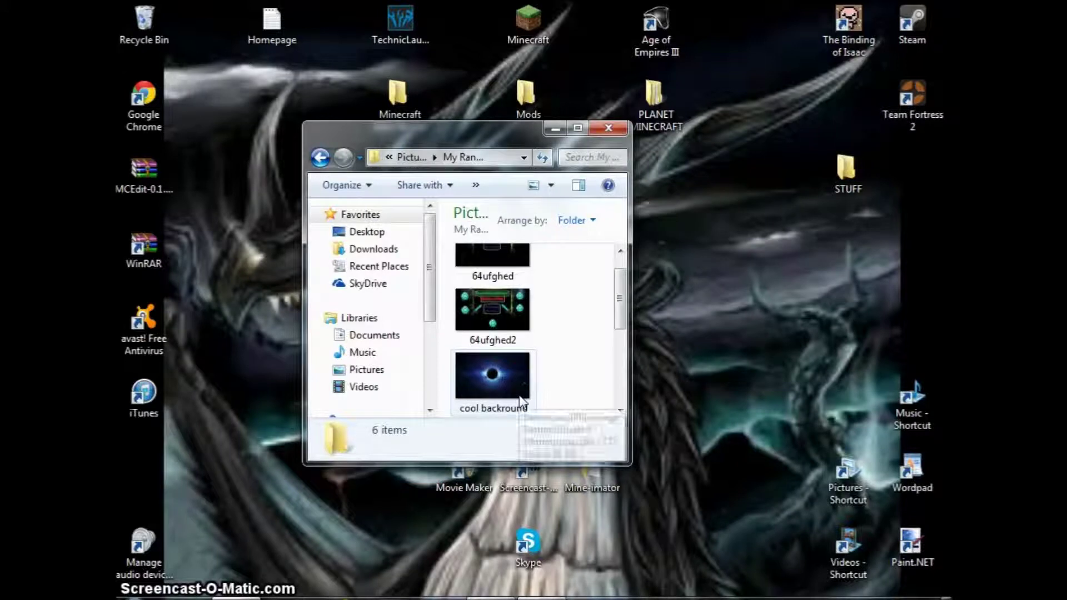
{"action": "left_click", "coordinate": [519, 395]}
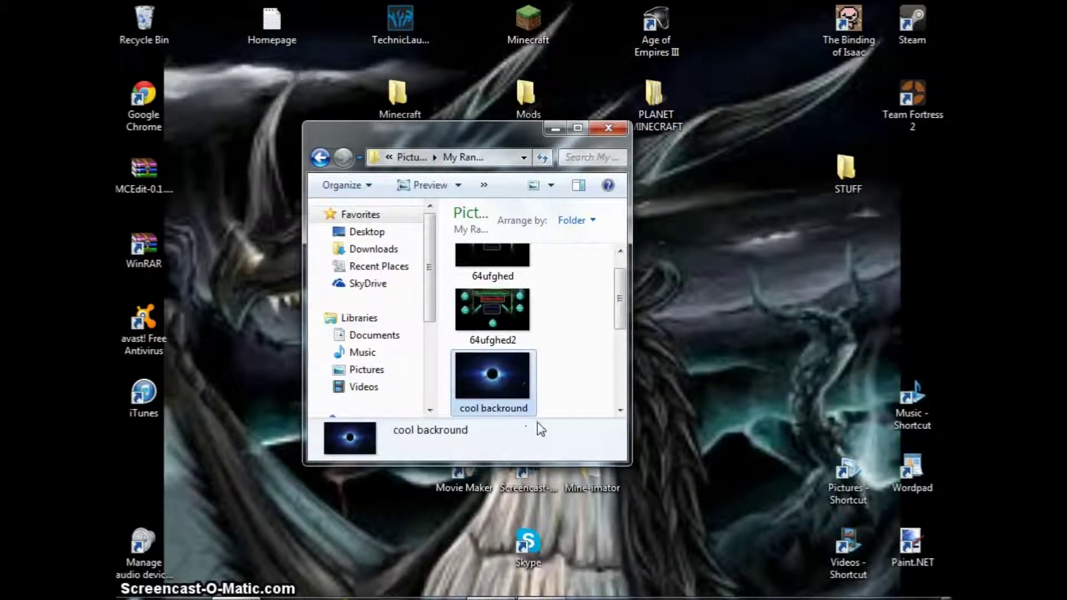
{"action": "key", "text": "Delete"}
{"action": "left_click", "coordinate": [593, 353]}
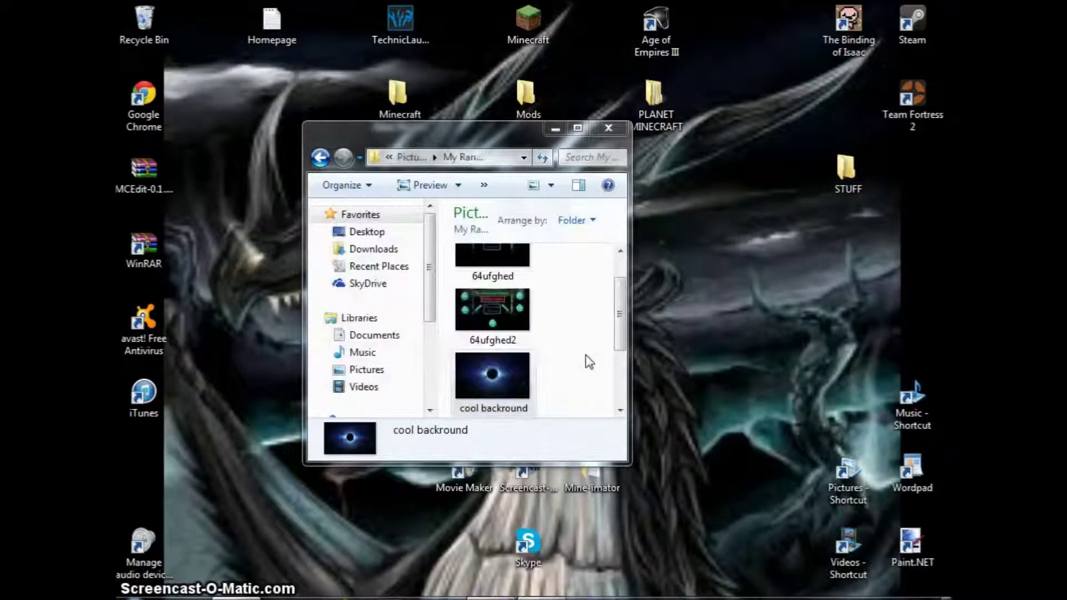
- Select the 64ufghed2 and then the 64ufghed images to view their details
{"action": "scroll", "coordinate": [613, 344], "scroll_direction": "up", "scroll_amount": 1}
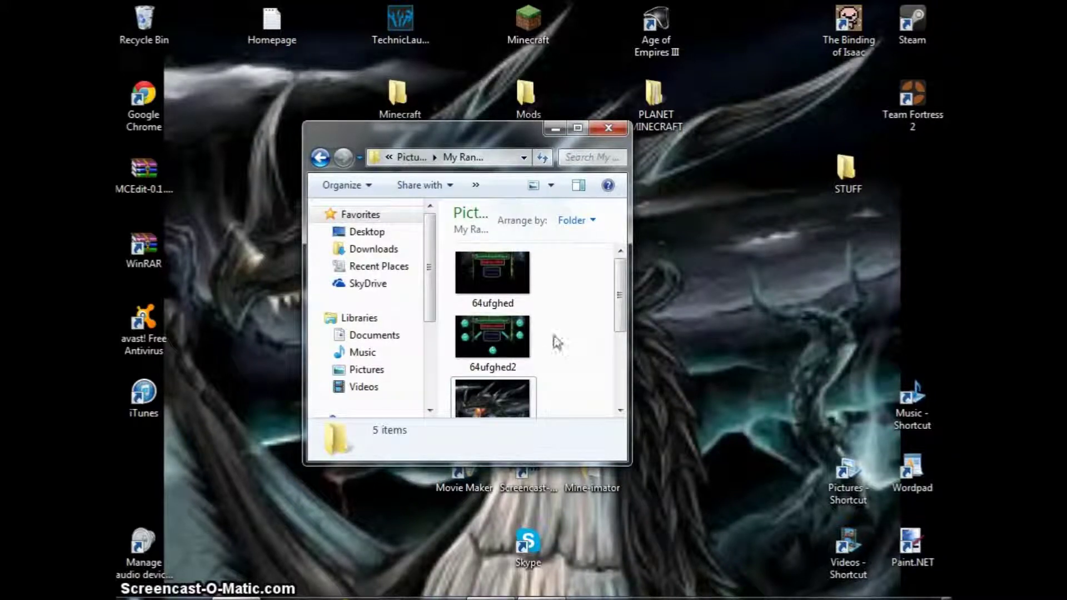
{"action": "left_click", "coordinate": [526, 352]}
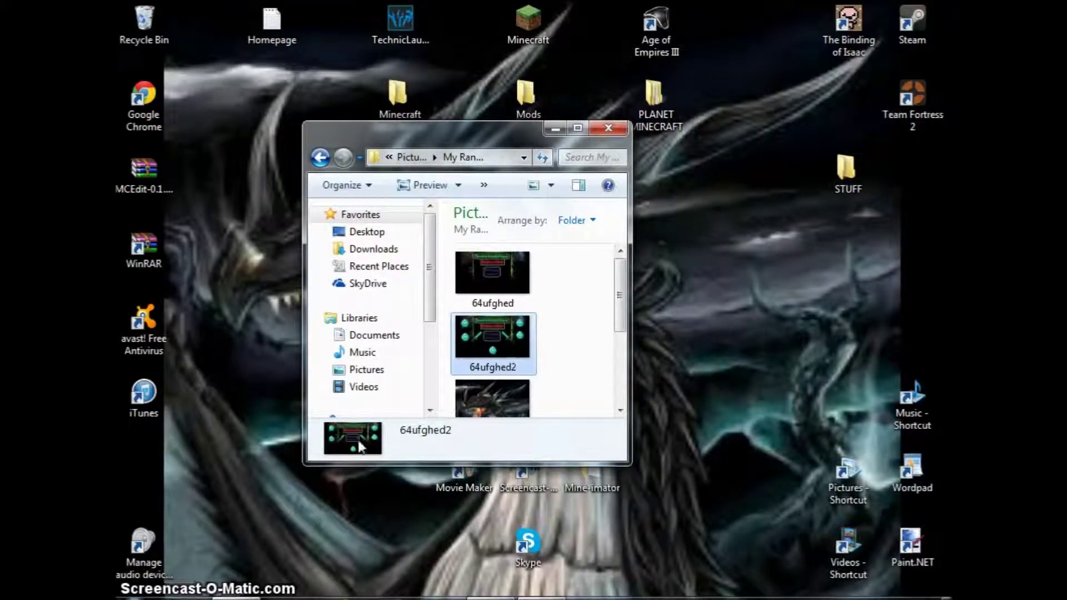
{"action": "left_click", "coordinate": [518, 275]}
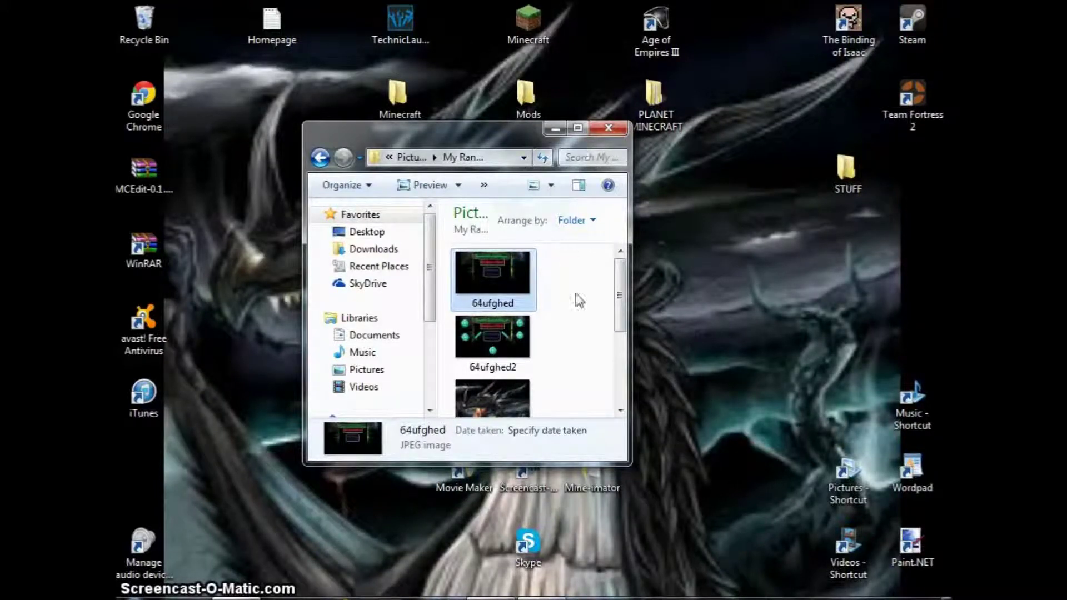
{"action": "scroll", "coordinate": [581, 300], "scroll_direction": "down", "scroll_amount": 1}
- Open the Sample Pictures folder from the Pictures library
{"action": "scroll", "coordinate": [584, 300], "scroll_direction": "up", "scroll_amount": 1}
{"action": "left_click", "coordinate": [802, 304]}
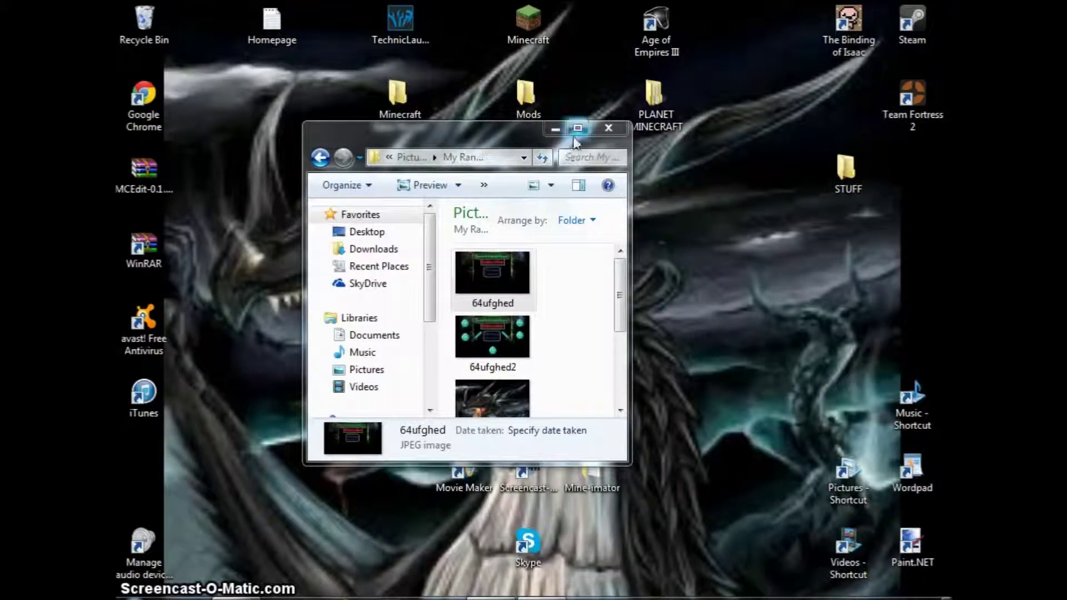
{"action": "left_click", "coordinate": [382, 373]}
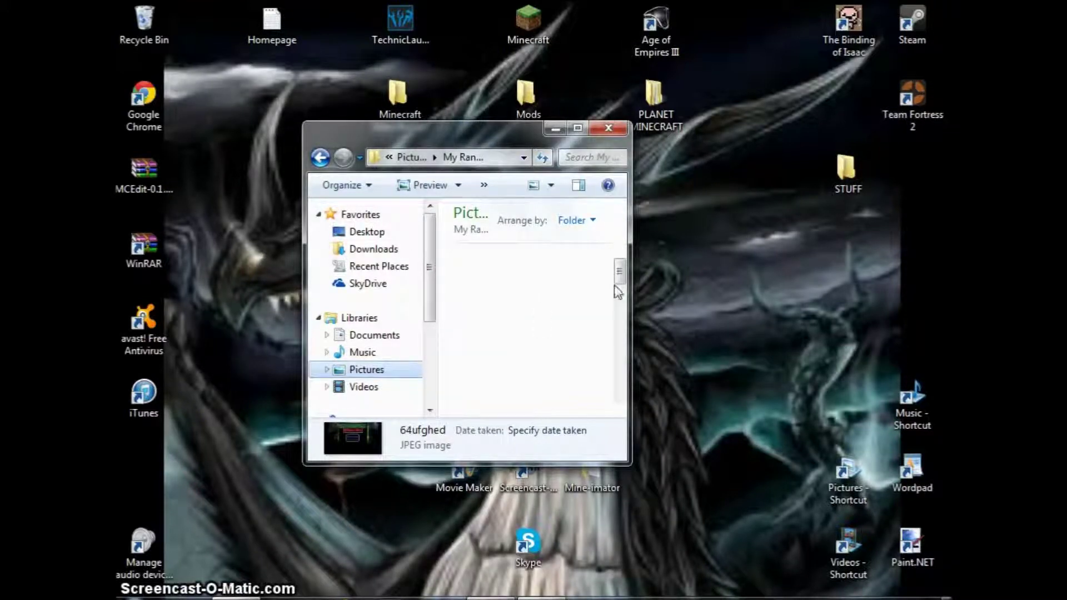
{"action": "scroll", "coordinate": [522, 327], "scroll_direction": "down", "scroll_amount": 1}
{"action": "scroll", "coordinate": [528, 329], "scroll_direction": "down", "scroll_amount": 1}
{"action": "left_click_drag", "start_coordinate": [618, 273], "coordinate": [626, 324]}
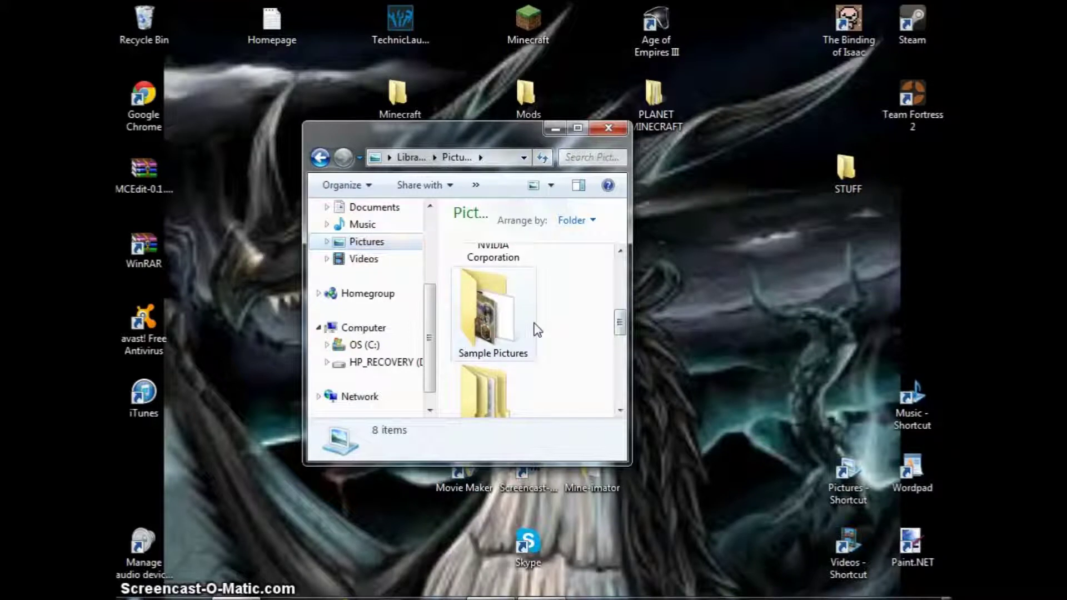
{"action": "left_click", "coordinate": [536, 329]}
{"action": "double_click", "coordinate": [536, 329]}
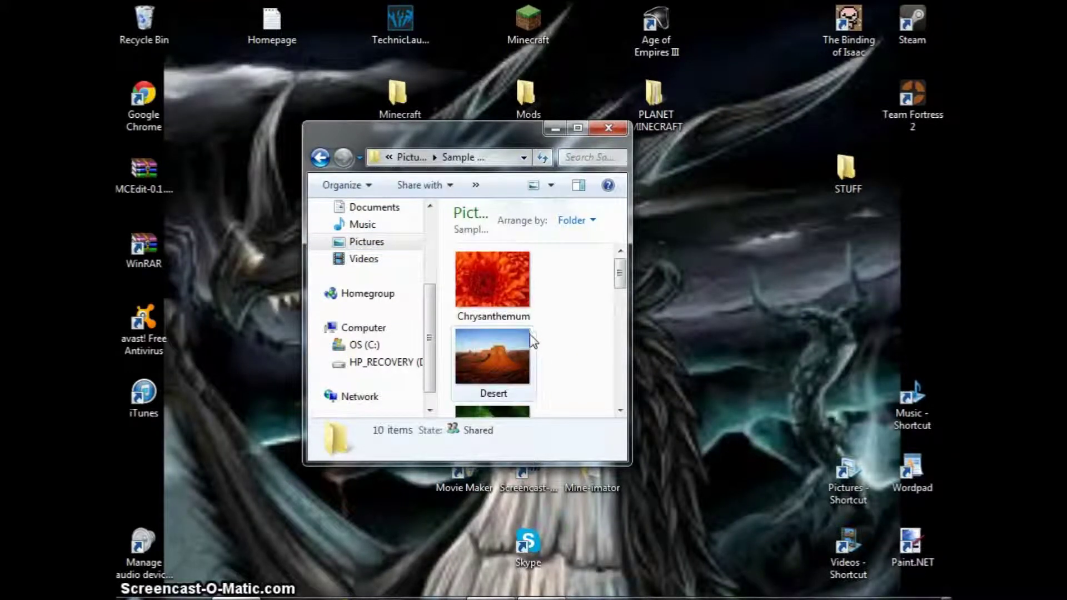
- Find the Tulips image and open it with Paint
{"action": "scroll", "coordinate": [529, 335], "scroll_direction": "down", "scroll_amount": 2}
{"action": "scroll", "coordinate": [529, 335], "scroll_direction": "down", "scroll_amount": 2}
{"action": "scroll", "coordinate": [530, 336], "scroll_direction": "down", "scroll_amount": 1}
{"action": "scroll", "coordinate": [530, 335], "scroll_direction": "down", "scroll_amount": 2}
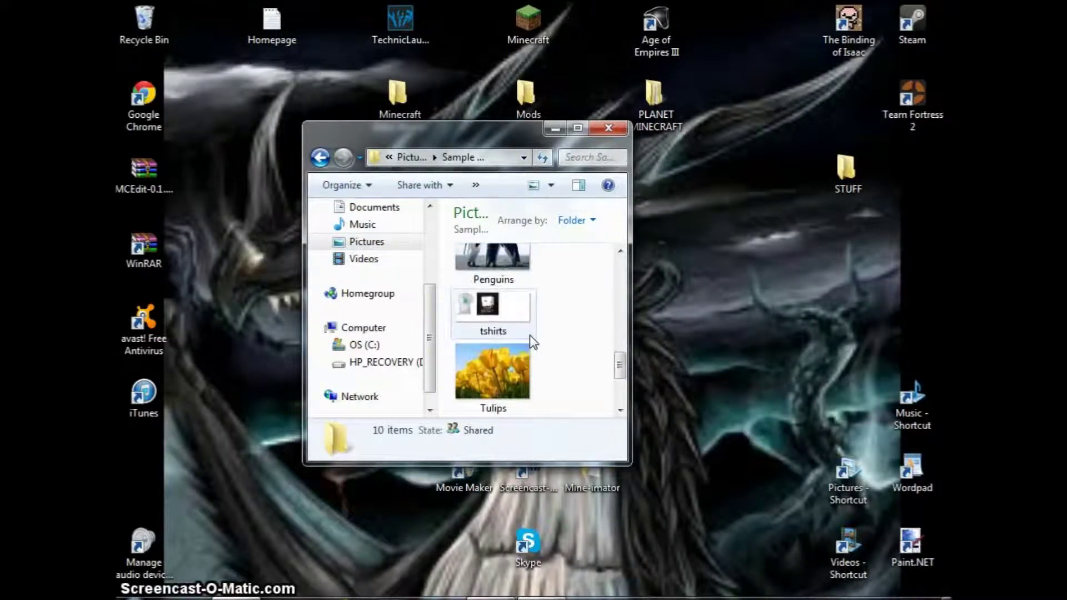
{"action": "scroll", "coordinate": [530, 336], "scroll_direction": "down", "scroll_amount": 1}
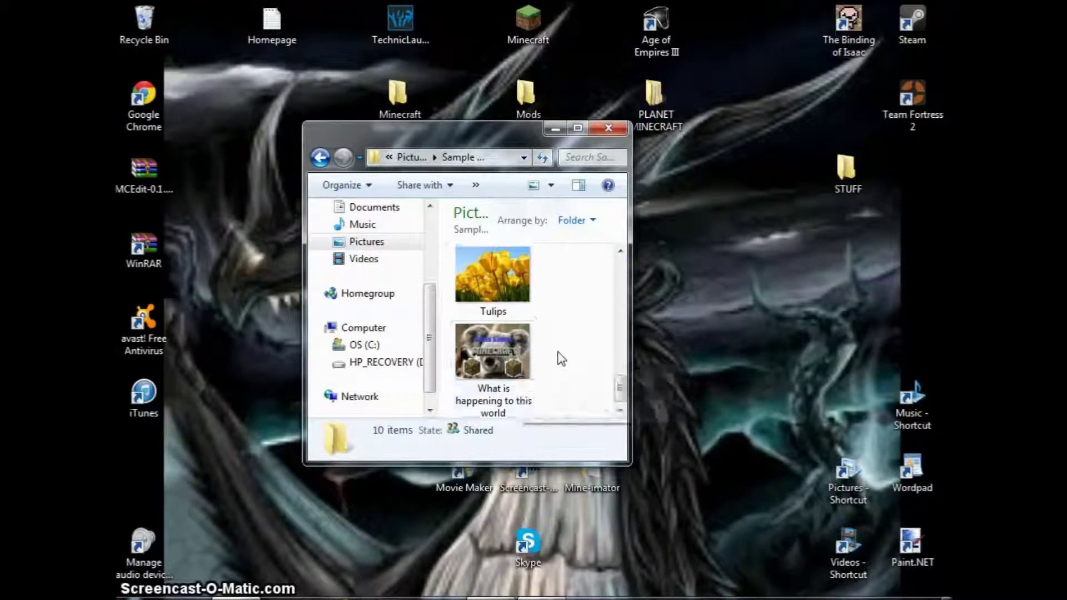
{"action": "scroll", "coordinate": [559, 355], "scroll_direction": "up", "scroll_amount": 1}
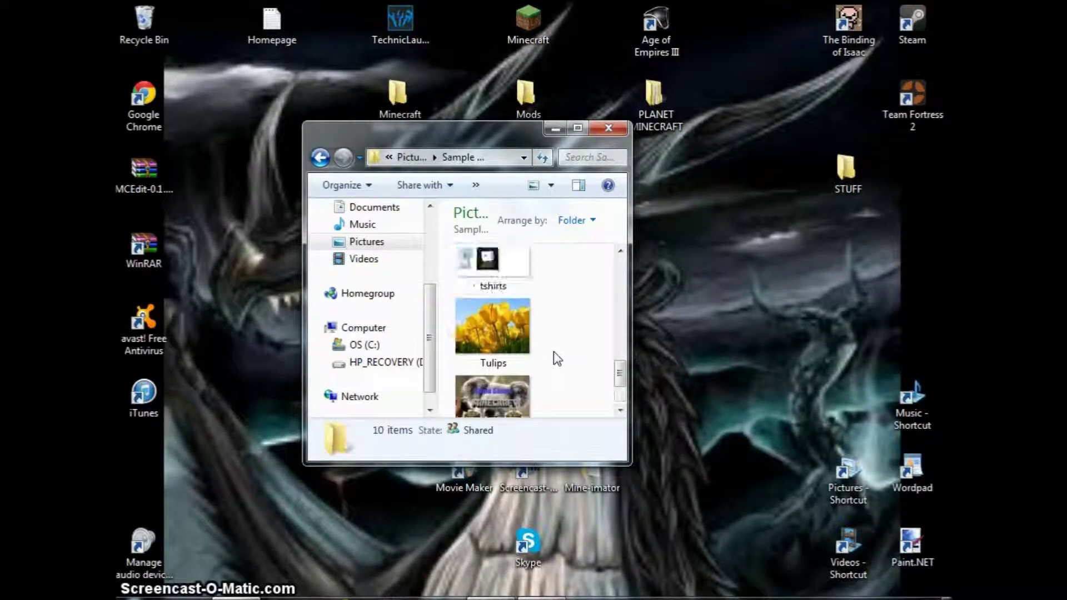
{"action": "left_click", "coordinate": [480, 315]}
{"action": "right_click", "coordinate": [479, 315]}
{"action": "mouse_move", "coordinate": [584, 293]}
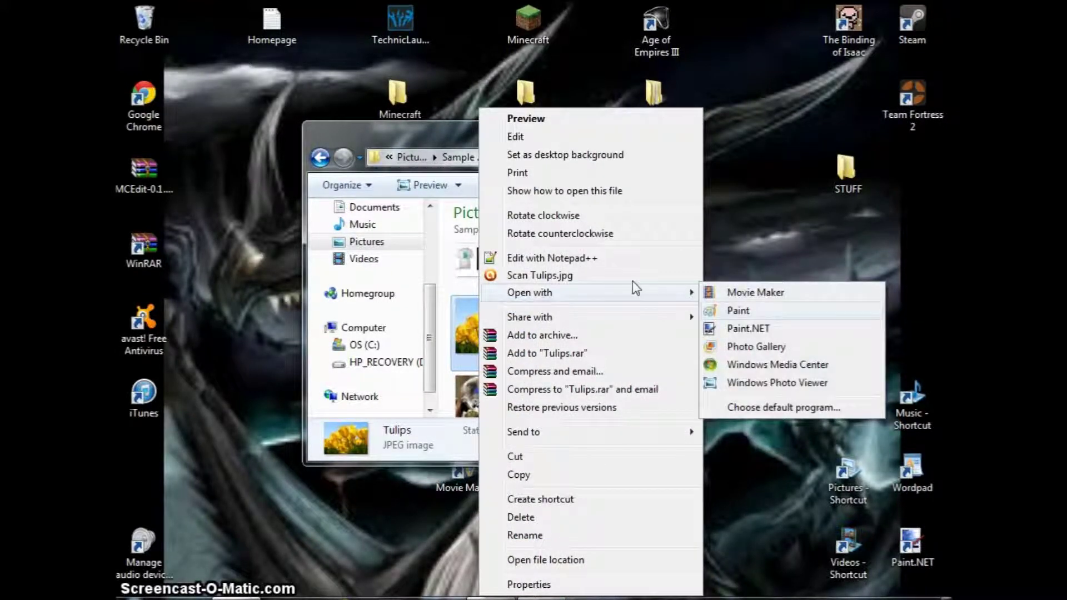
{"action": "left_click", "coordinate": [450, 324]}
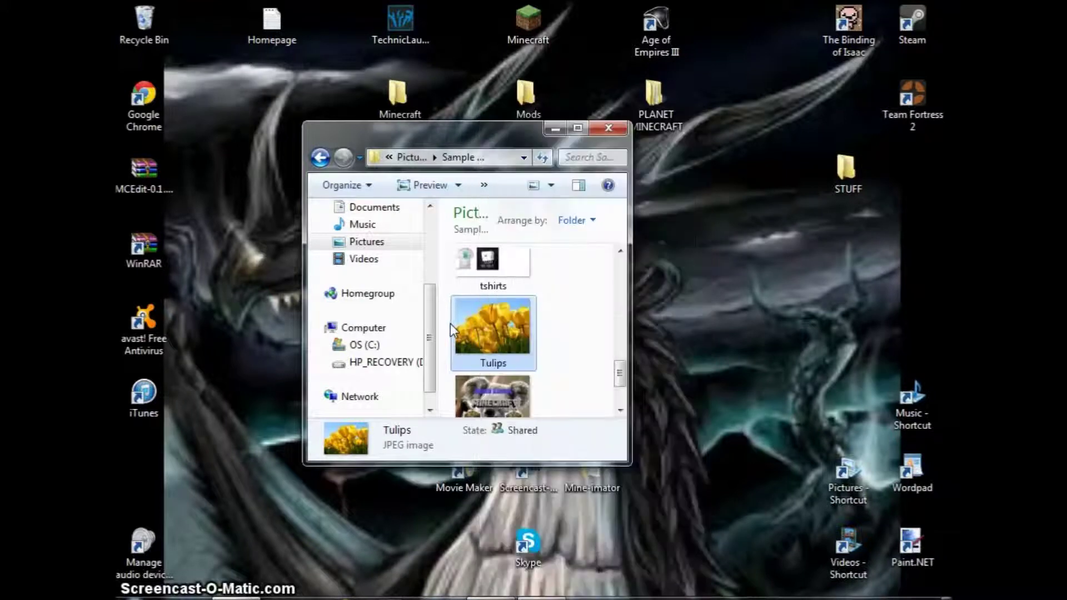
{"action": "right_click", "coordinate": [498, 333]}
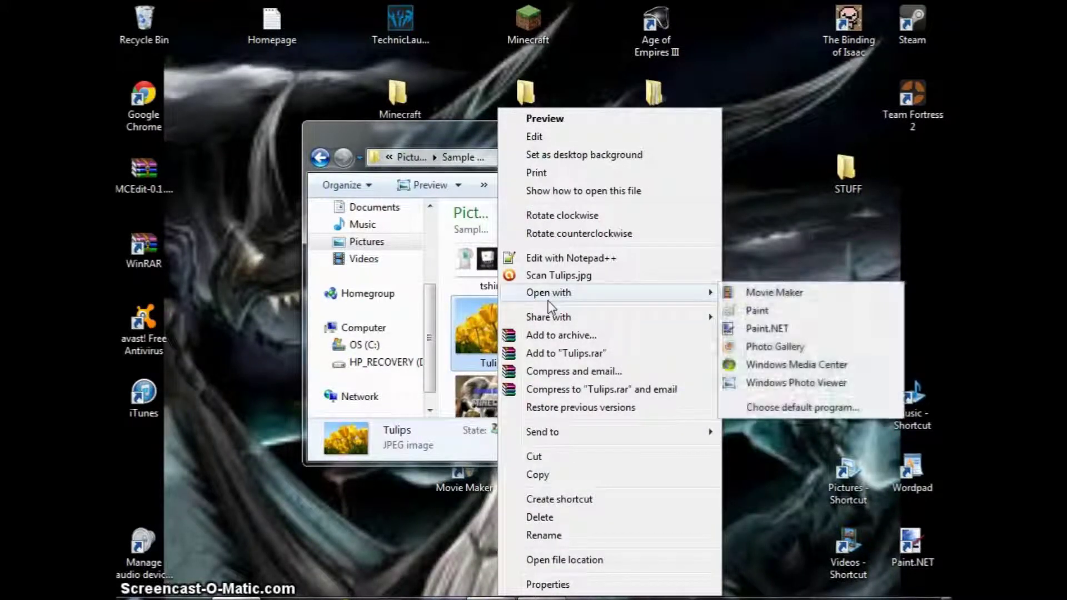
{"action": "mouse_move", "coordinate": [584, 292]}
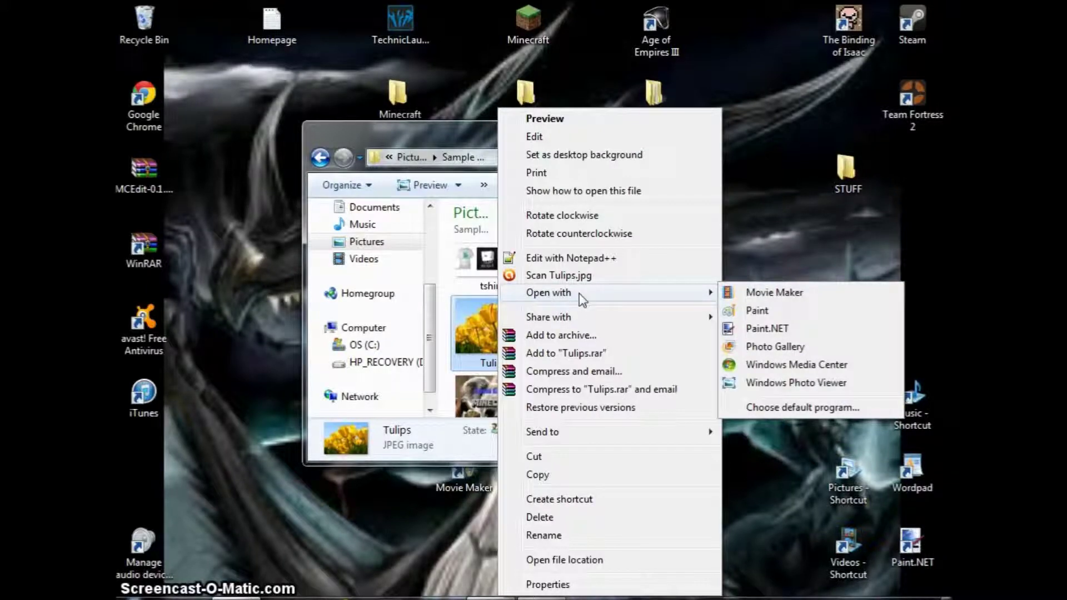
{"action": "mouse_move", "coordinate": [549, 292]}
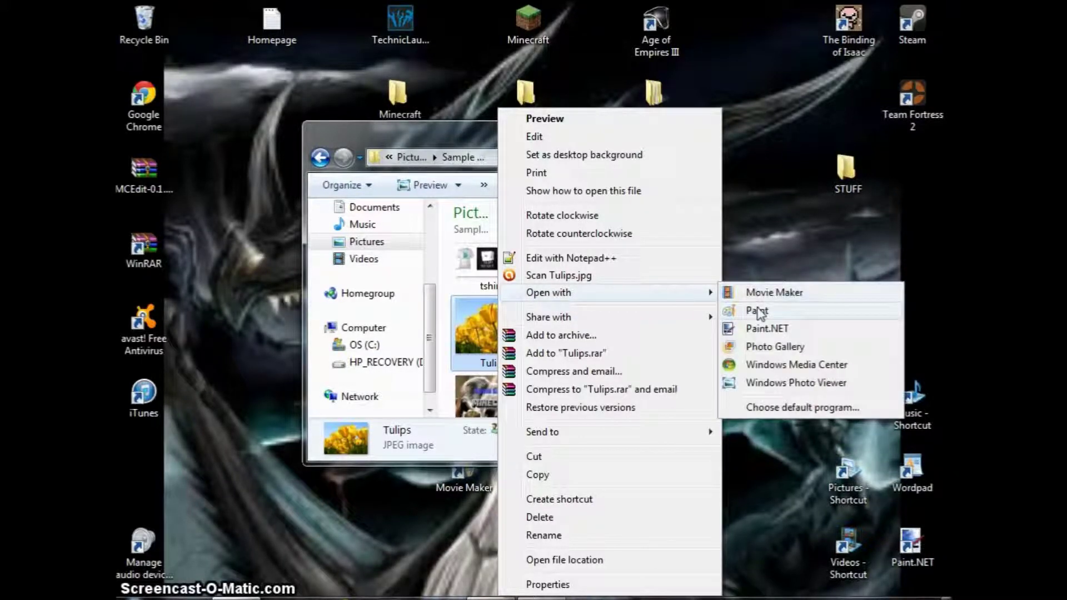
{"action": "left_click", "coordinate": [758, 311]}
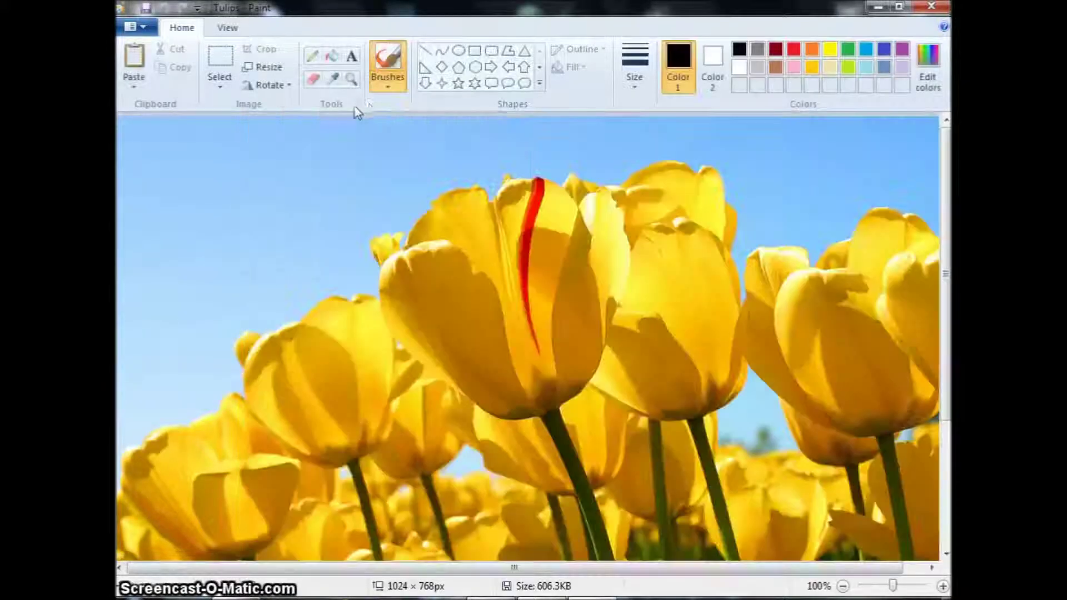
- Enlarge the canvas to 1320×994 and erase the tulip photo
{"action": "left_click", "coordinate": [351, 78]}
{"action": "right_click", "coordinate": [381, 215]}
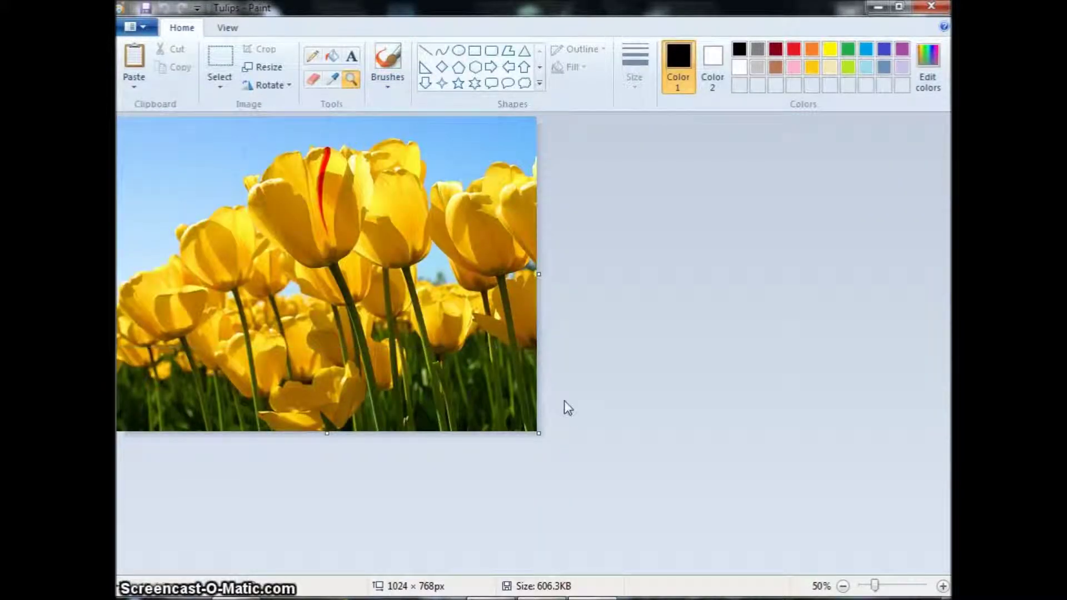
{"action": "left_click_drag", "start_coordinate": [538, 432], "coordinate": [661, 525]}
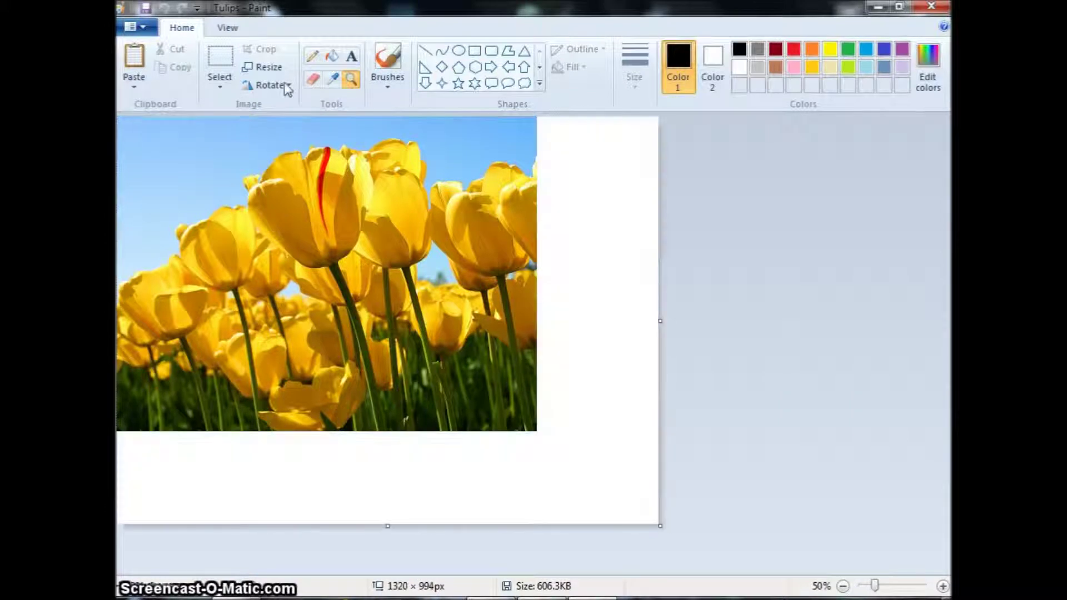
{"action": "left_click", "coordinate": [220, 62]}
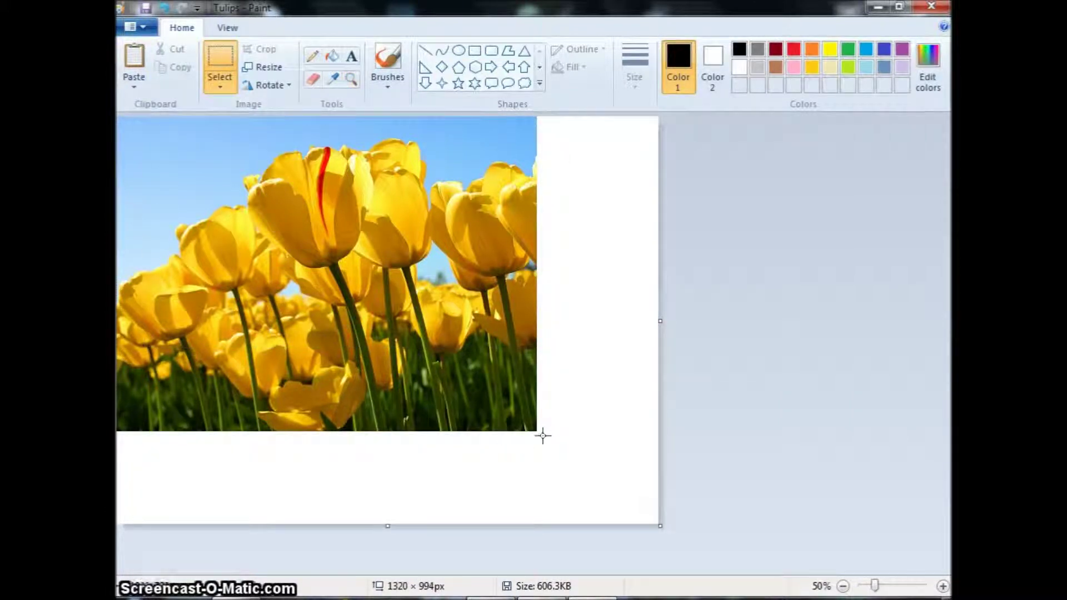
{"action": "left_click_drag", "start_coordinate": [543, 437], "coordinate": [118, 118]}
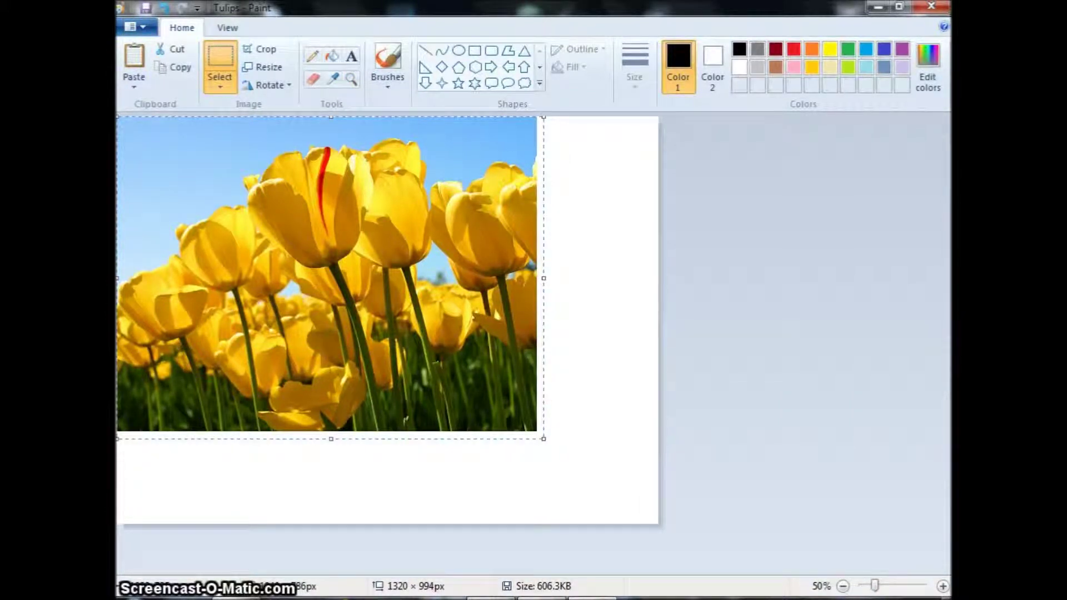
{"action": "key", "text": "Delete"}
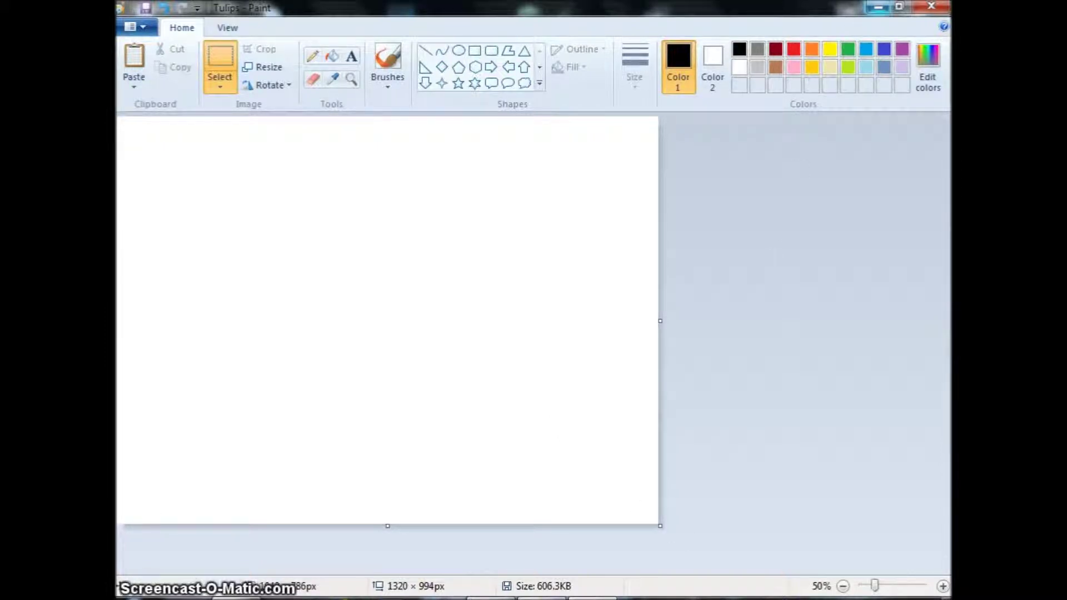
- Close the file browser, return to Paint and paste the clipboard
{"action": "left_click", "coordinate": [879, 6]}
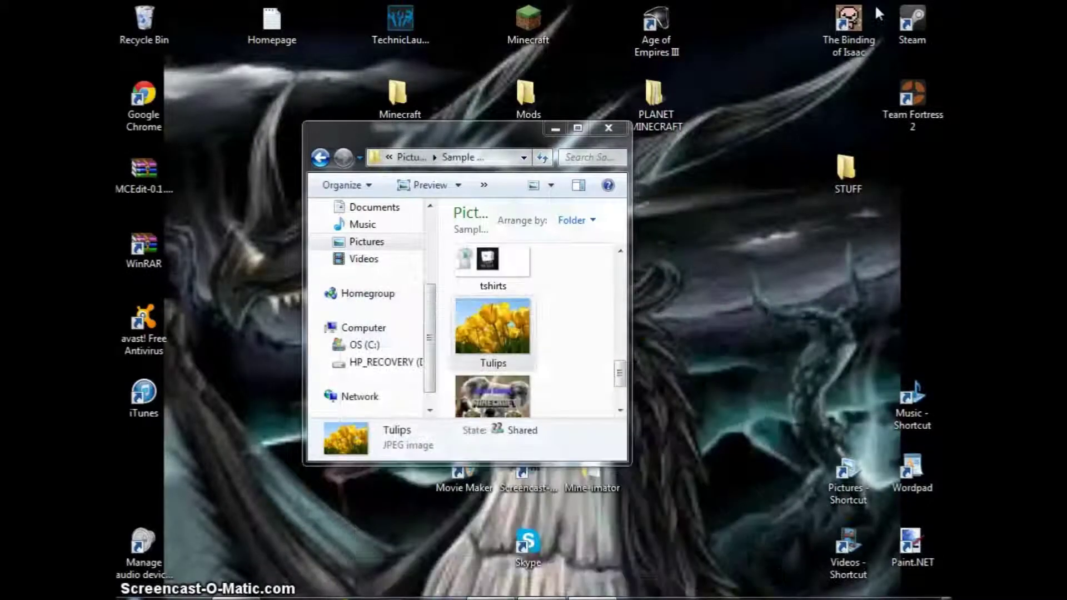
{"action": "left_click", "coordinate": [622, 129]}
{"action": "left_click", "coordinate": [492, 599]}
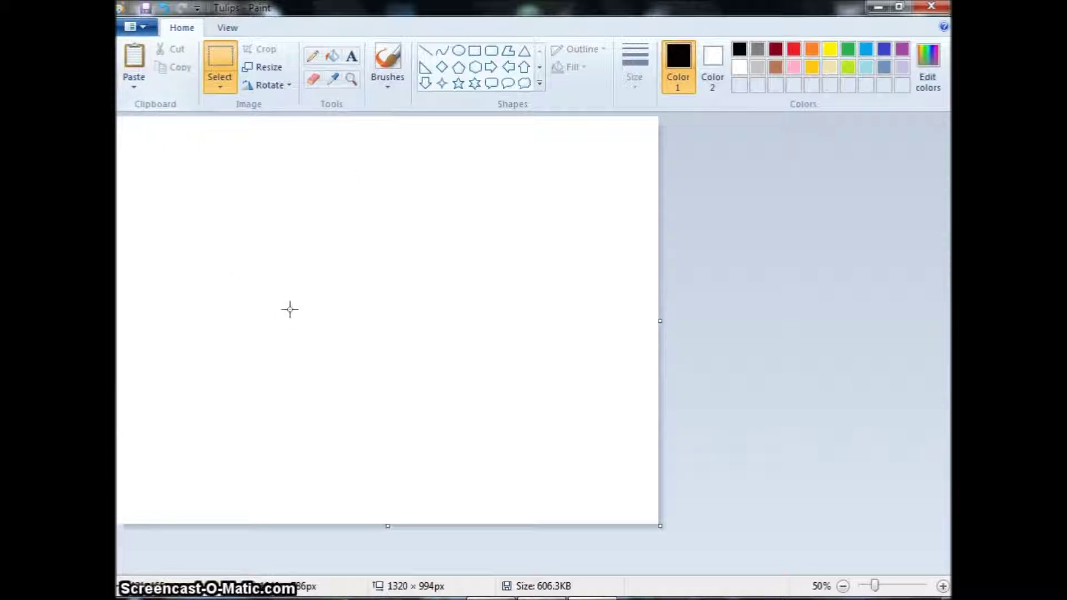
{"action": "left_click", "coordinate": [135, 61]}
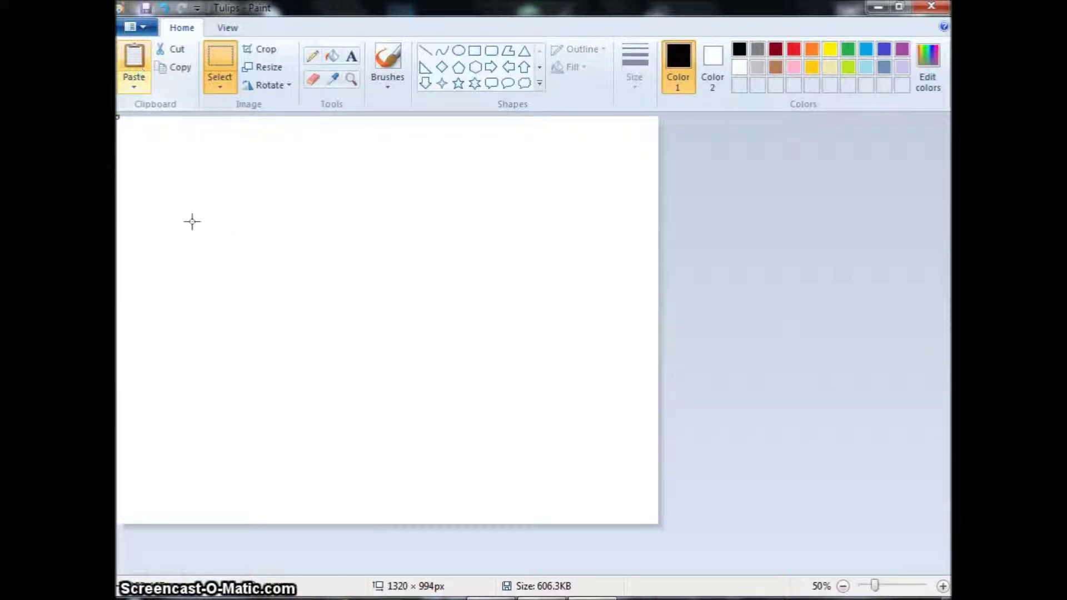
- Copy the rainbow burst image from Google Images again and paste it into Paint
{"action": "mouse_move", "coordinate": [125, 125]}
{"action": "left_mouse_down"}
{"action": "mouse_move", "coordinate": [405, 322]}
{"action": "mouse_move", "coordinate": [617, 528]}
{"action": "left_mouse_up"}
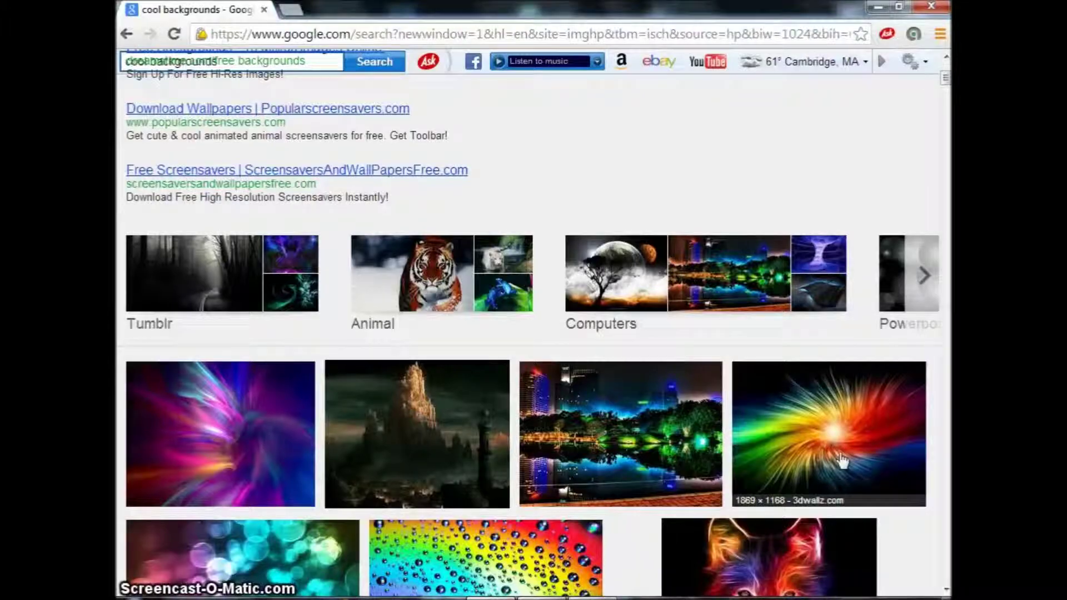
{"action": "right_click", "coordinate": [843, 460]}
{"action": "left_click", "coordinate": [834, 396]}
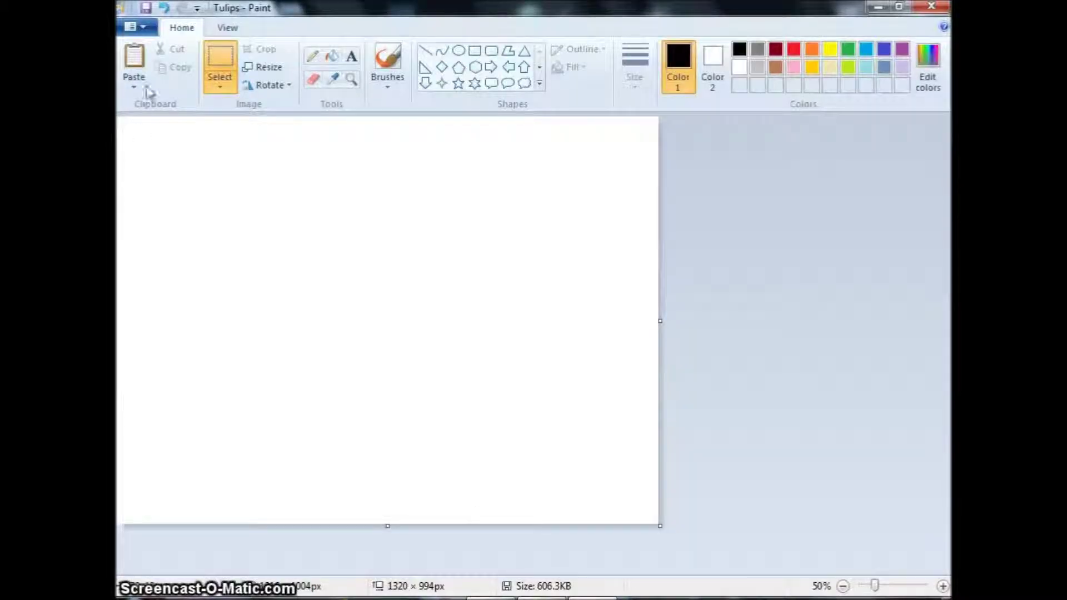
{"action": "left_click", "coordinate": [138, 78]}
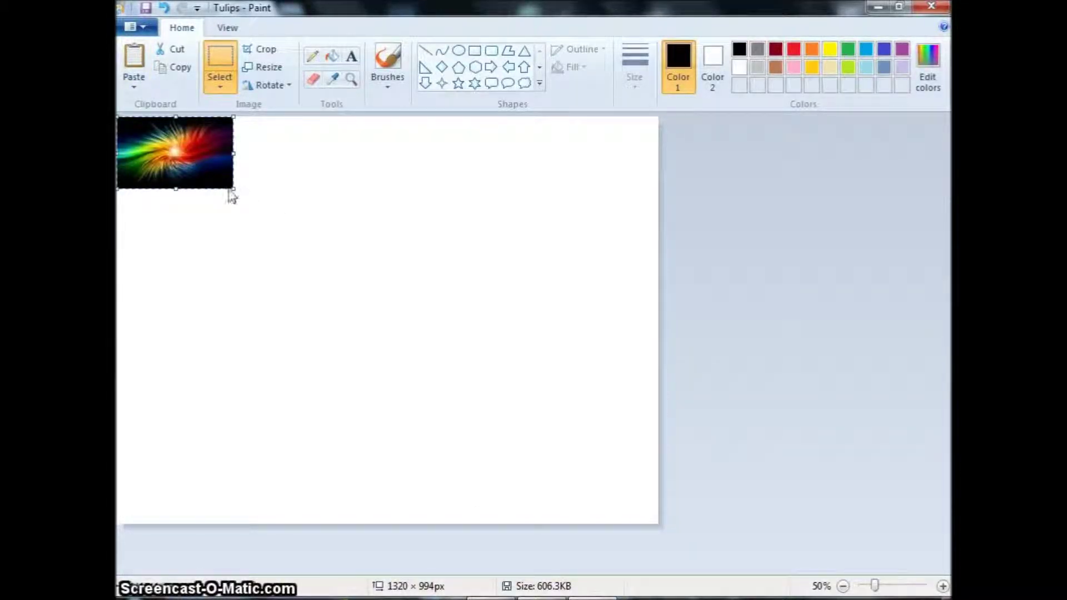
- Enlarge the pasted rainbow image and shrink the canvas to about 434×332 around it
{"action": "left_click_drag", "start_coordinate": [233, 189], "coordinate": [292, 250]}
{"action": "left_click", "coordinate": [584, 470]}
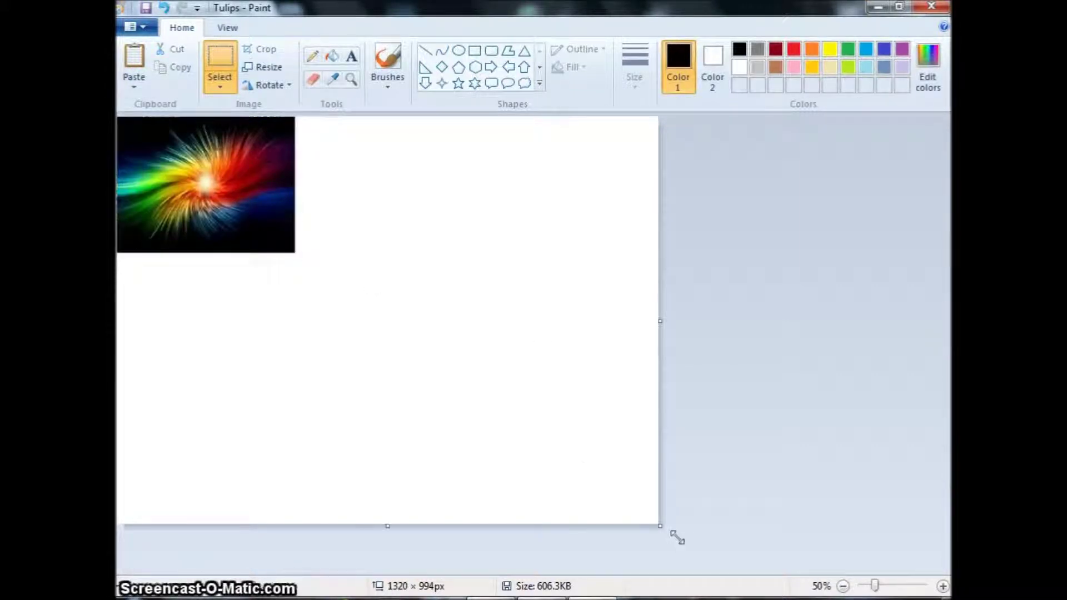
{"action": "mouse_move", "coordinate": [661, 527]}
{"action": "left_mouse_down"}
{"action": "mouse_move", "coordinate": [385, 374]}
{"action": "mouse_move", "coordinate": [292, 251]}
{"action": "left_mouse_up"}
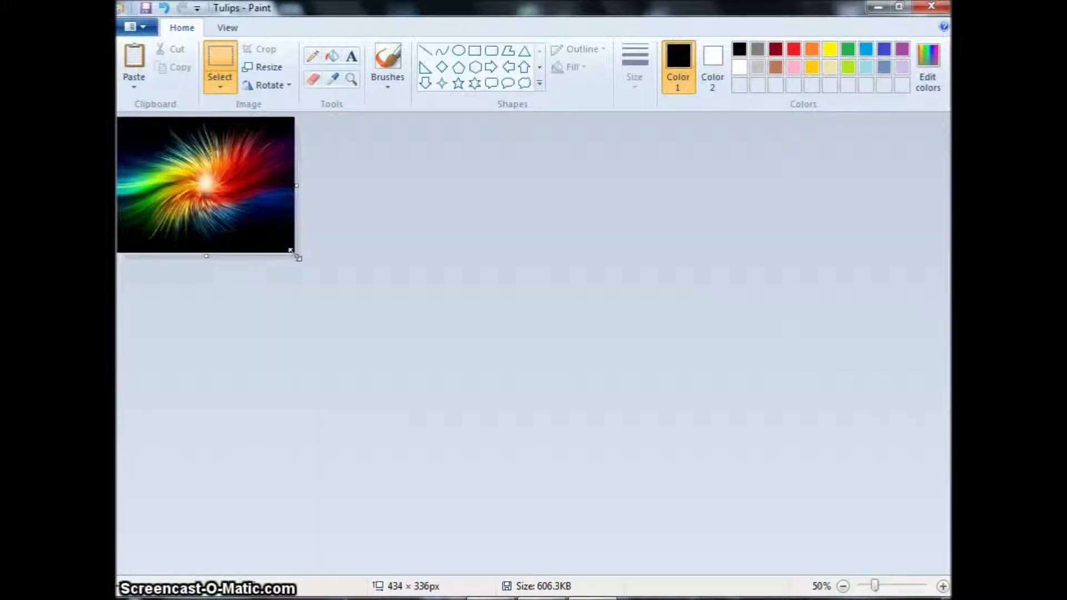
{"action": "left_click", "coordinate": [352, 79]}
{"action": "left_click", "coordinate": [273, 156]}
{"action": "left_click", "coordinate": [311, 212]}
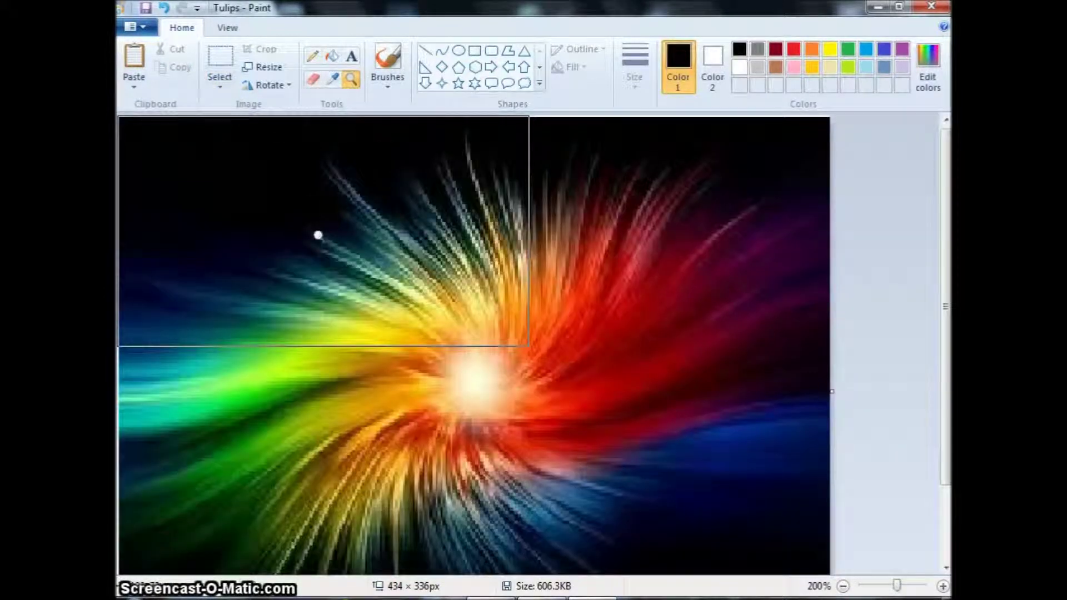
{"action": "right_click", "coordinate": [318, 235]}
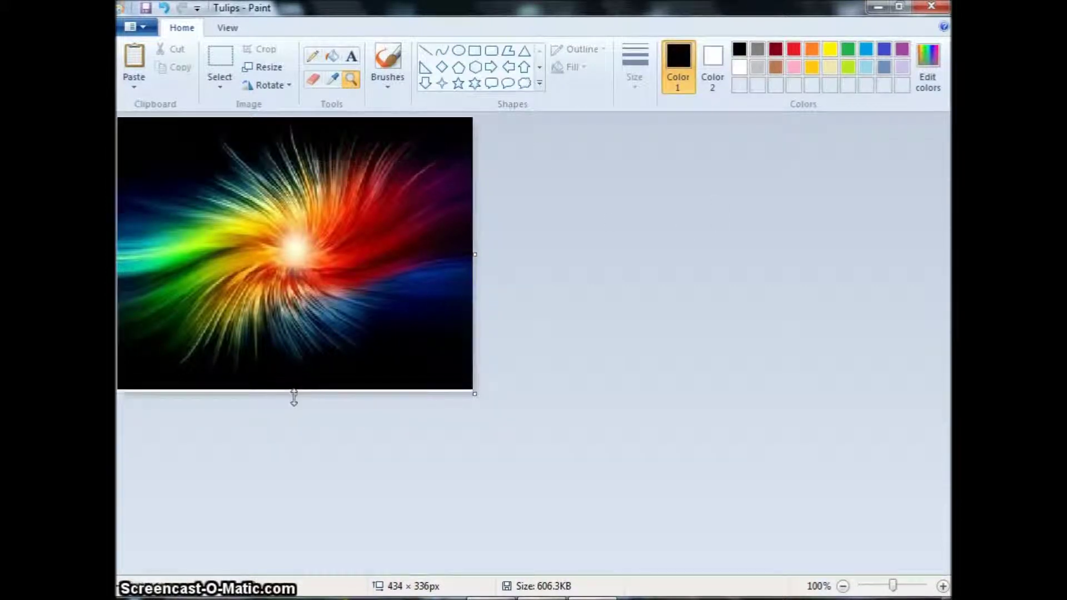
{"action": "left_click_drag", "start_coordinate": [295, 394], "coordinate": [297, 390]}
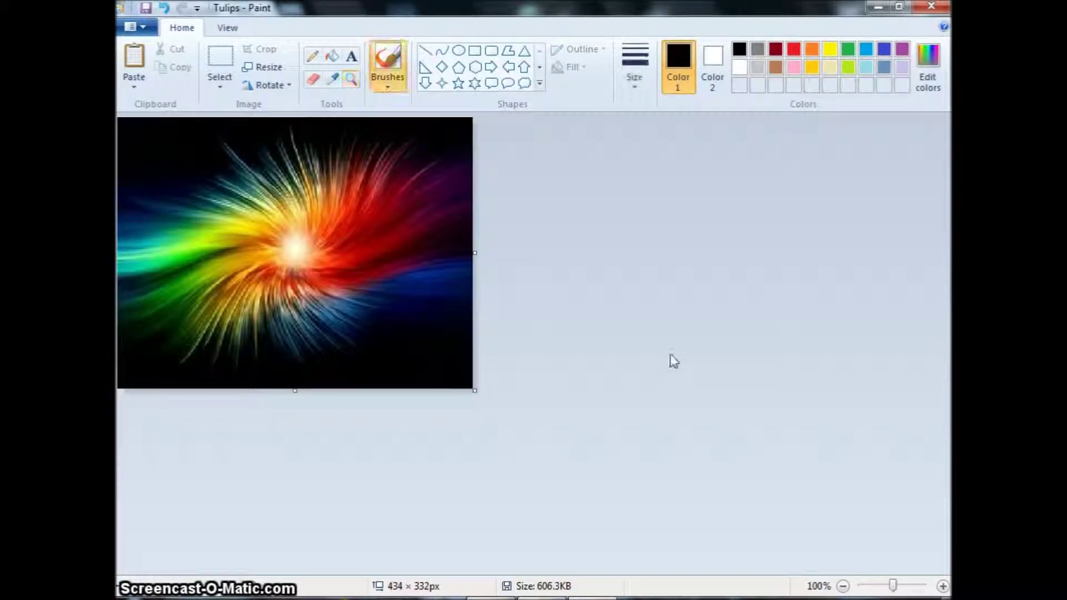
- Draw a blue rectangle outline spanning the top of the rainbow picture
{"action": "left_click", "coordinate": [474, 53]}
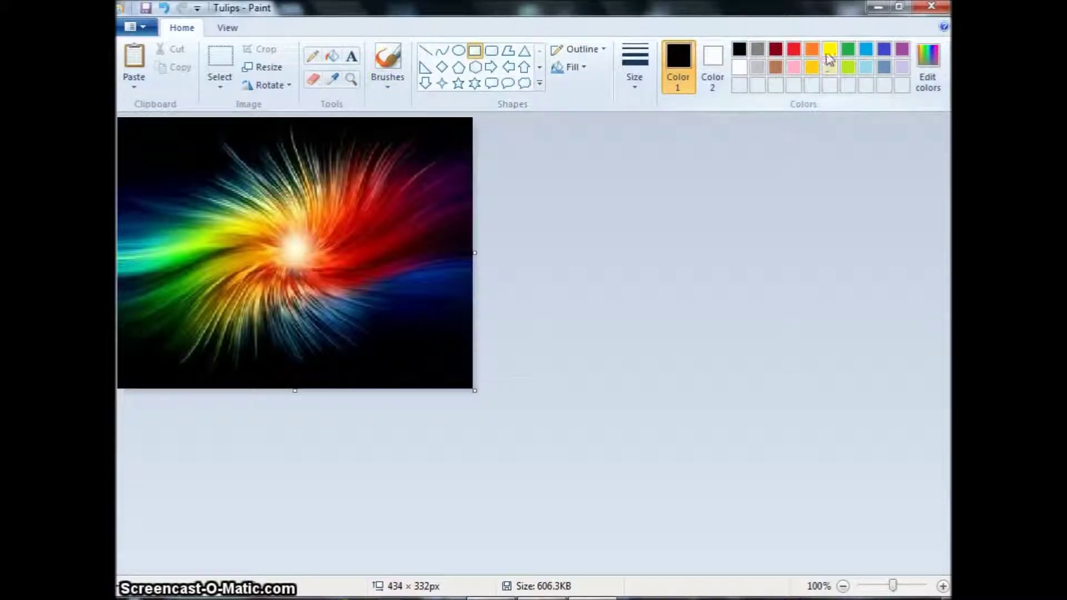
{"action": "left_click", "coordinate": [885, 50]}
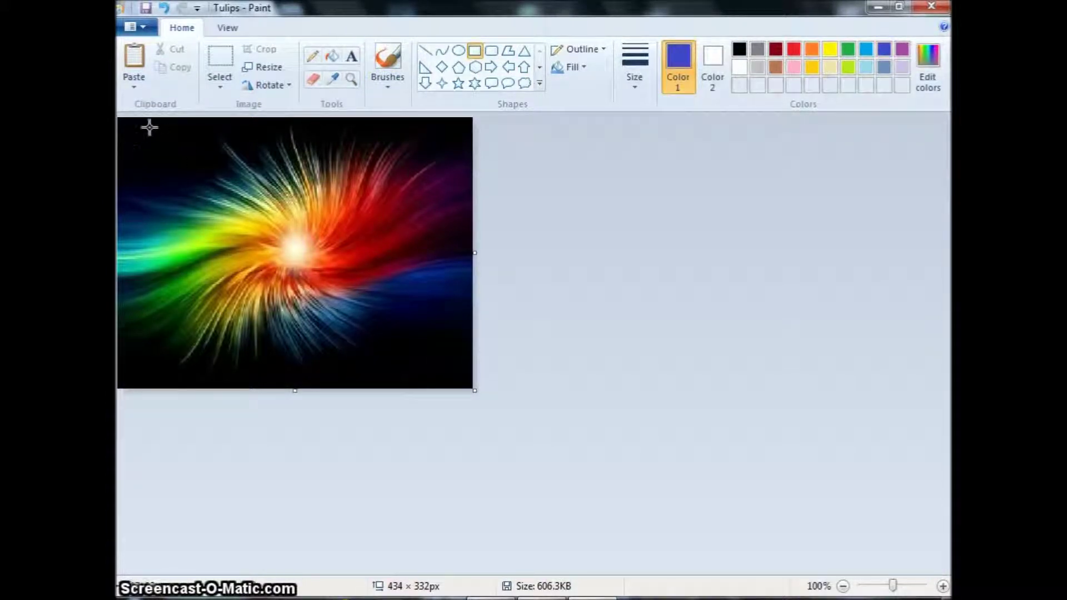
{"action": "left_click_drag", "start_coordinate": [128, 130], "coordinate": [459, 196]}
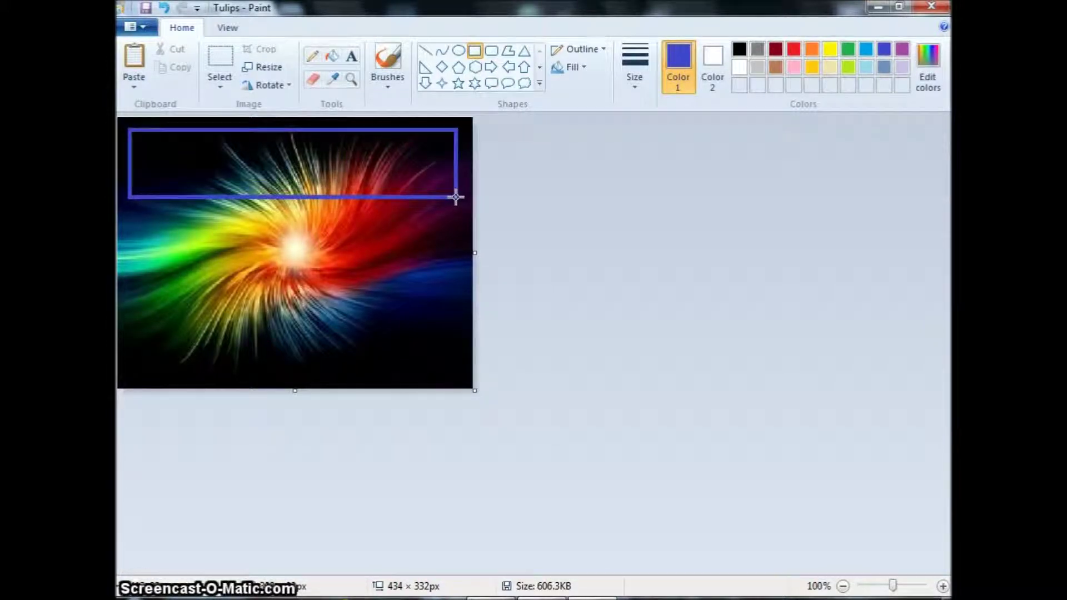
{"action": "left_click_drag", "start_coordinate": [459, 196], "coordinate": [457, 196]}
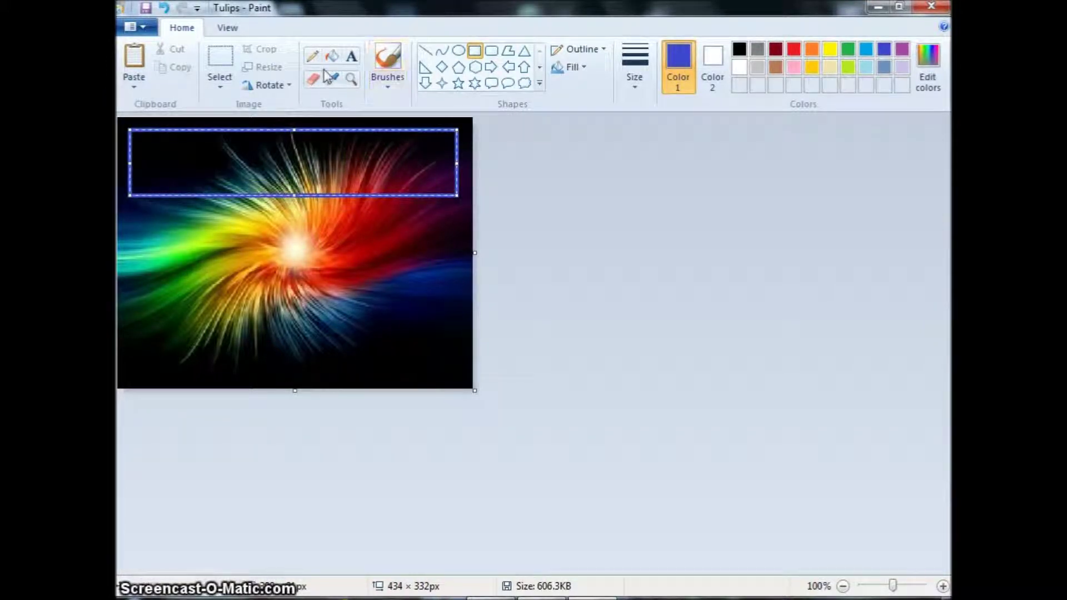
- Add 'DaedricKnightSLayer' at size 36 near the top and widen its text box leftward
{"action": "left_click", "coordinate": [352, 59]}
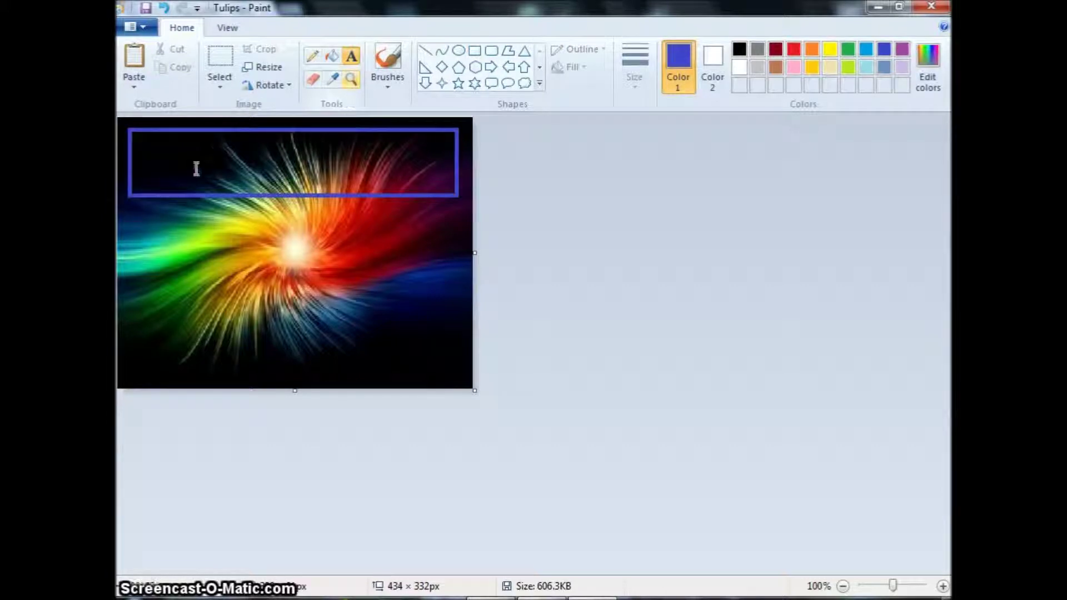
{"action": "left_click", "coordinate": [160, 162]}
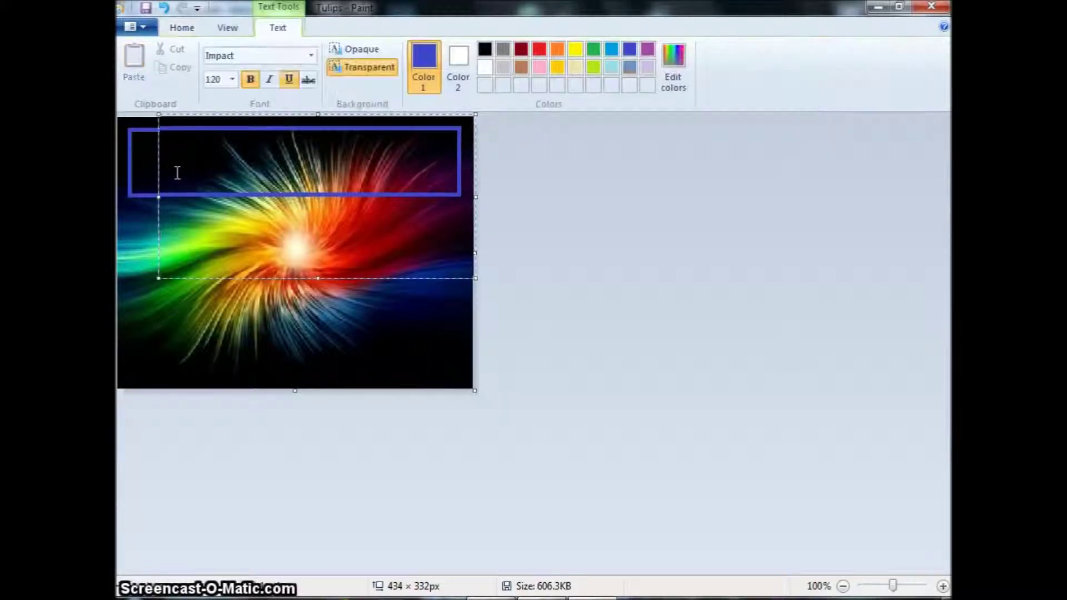
{"action": "left_click", "coordinate": [233, 81]}
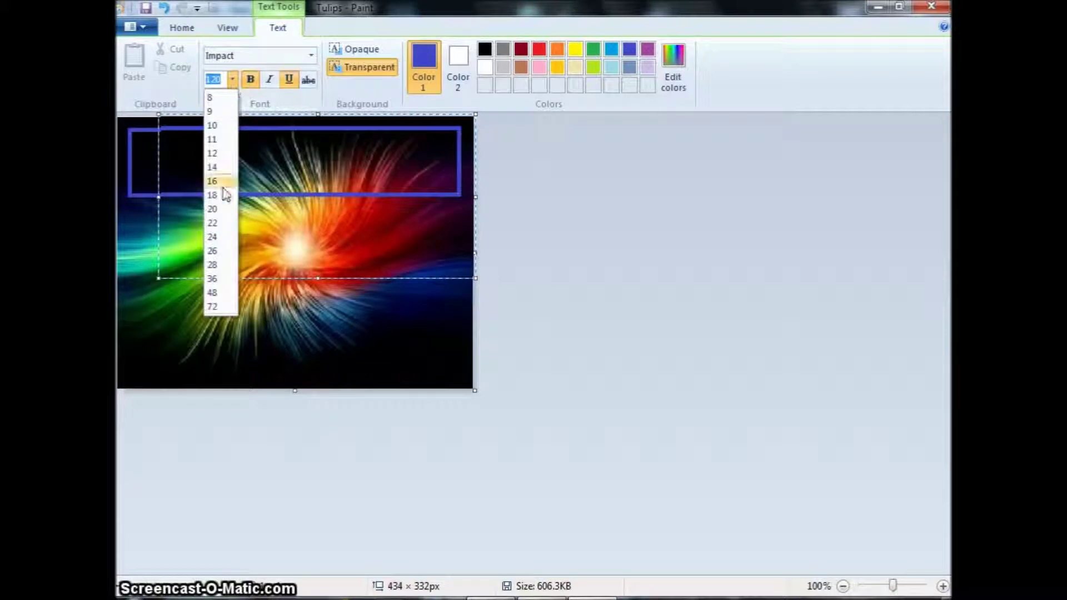
{"action": "left_click", "coordinate": [213, 279]}
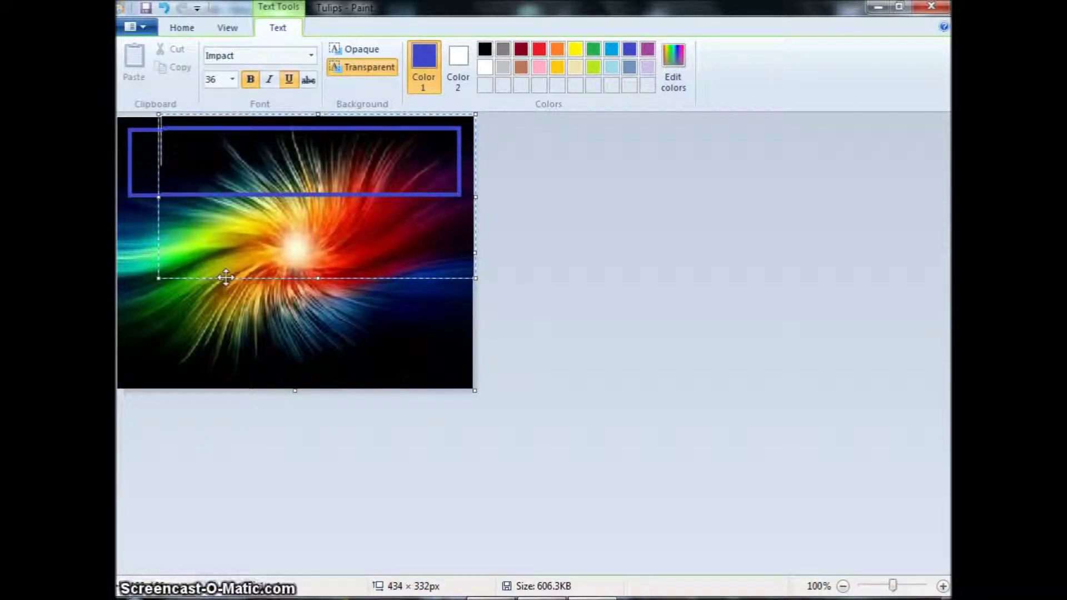
{"action": "type", "text": "Daedric"}
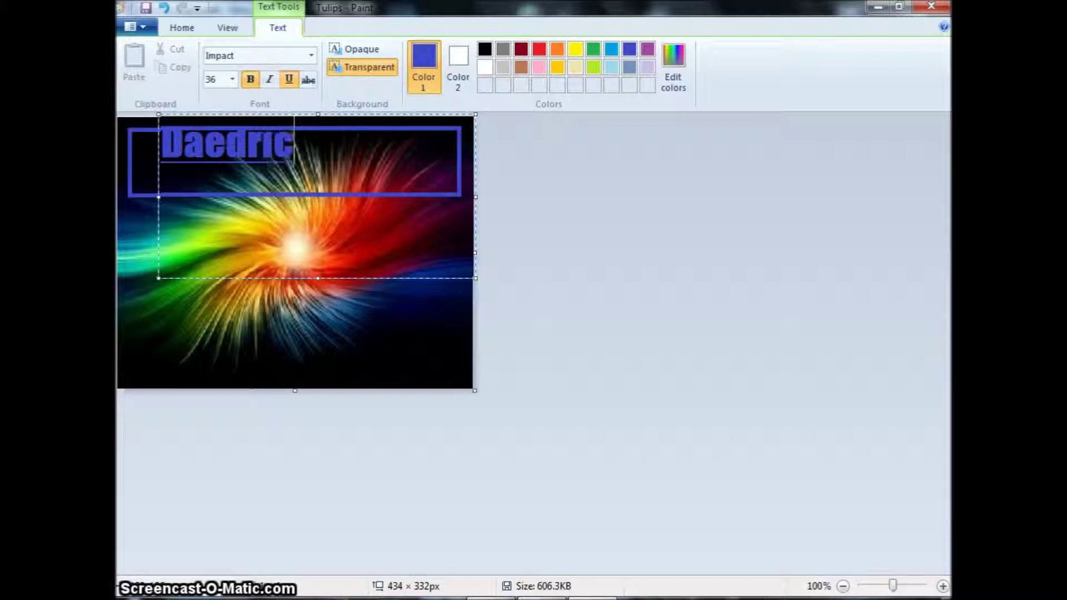
{"action": "type", "text": "Knight"}
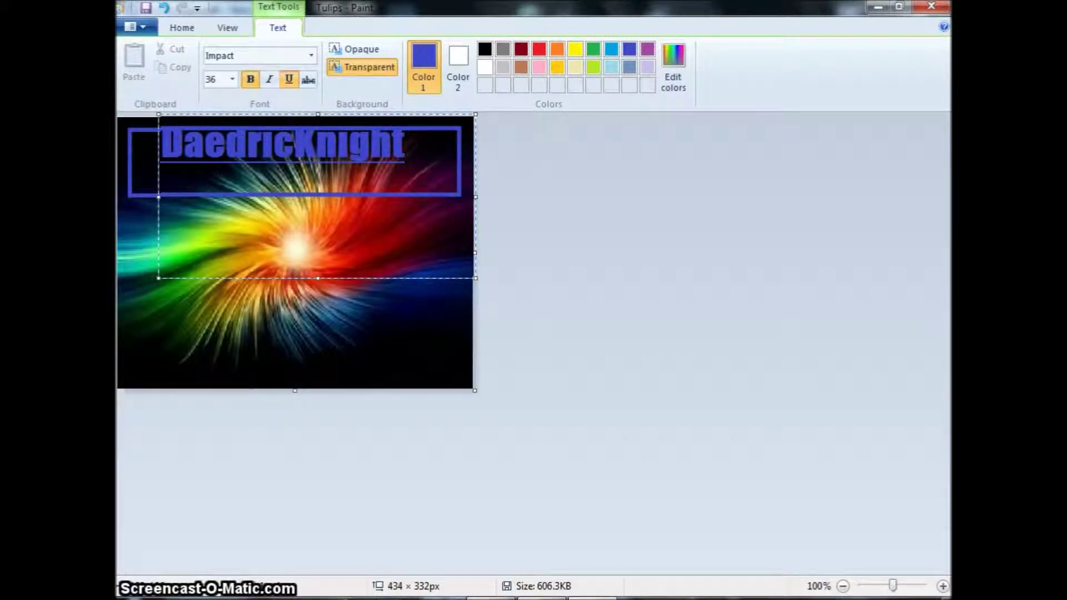
{"action": "type", "text": "SLayer"}
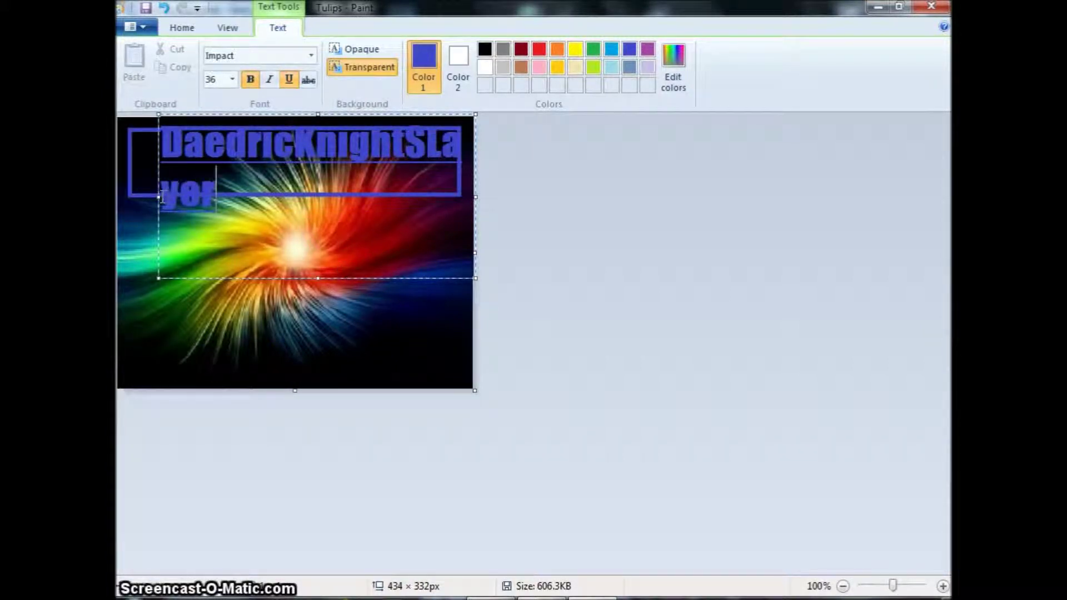
{"action": "left_click_drag", "start_coordinate": [158, 195], "coordinate": [118, 196]}
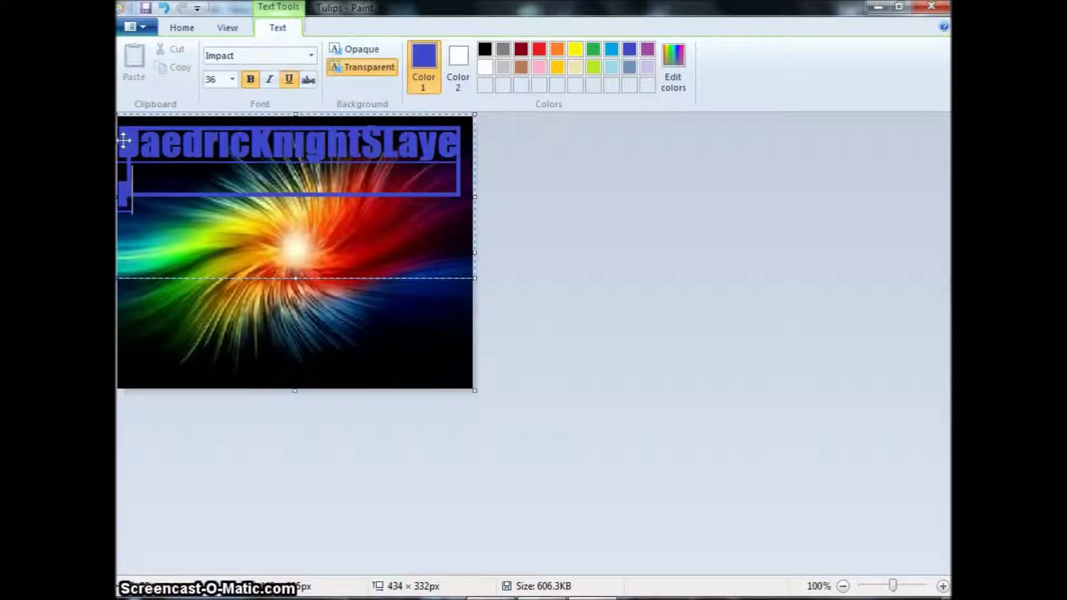
- Recolour the channel name red and reduce it to size 28
{"action": "left_click_drag", "start_coordinate": [123, 142], "coordinate": [168, 200]}
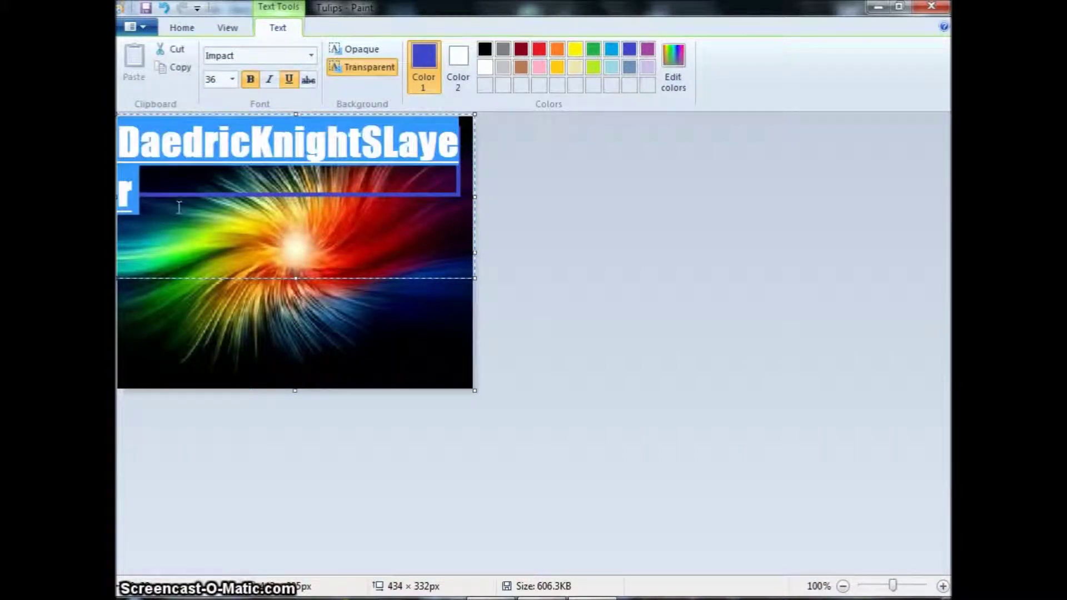
{"action": "left_click", "coordinate": [539, 49]}
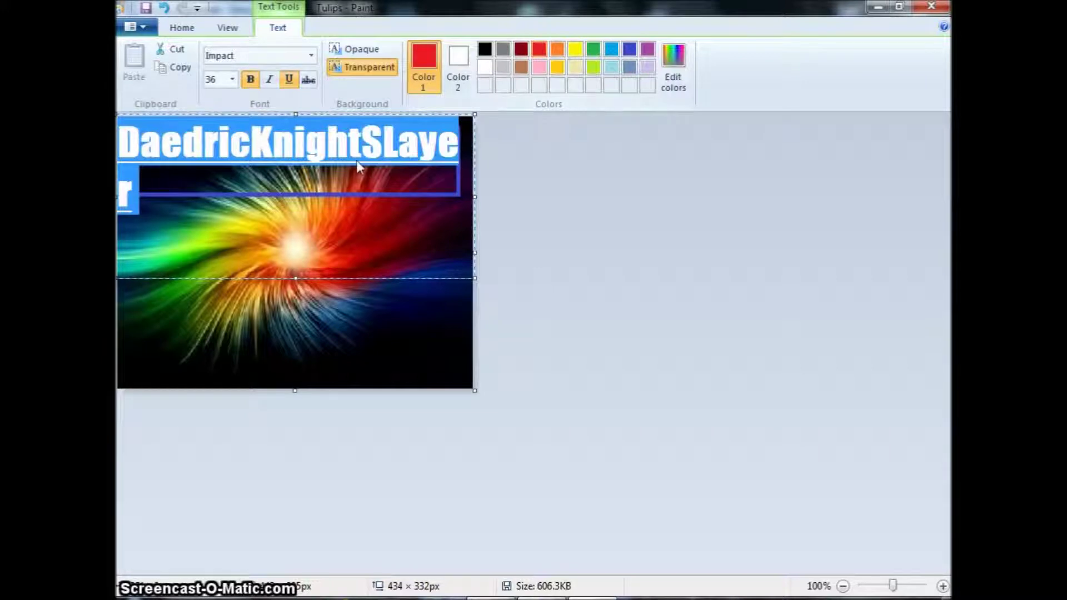
{"action": "left_click", "coordinate": [232, 80]}
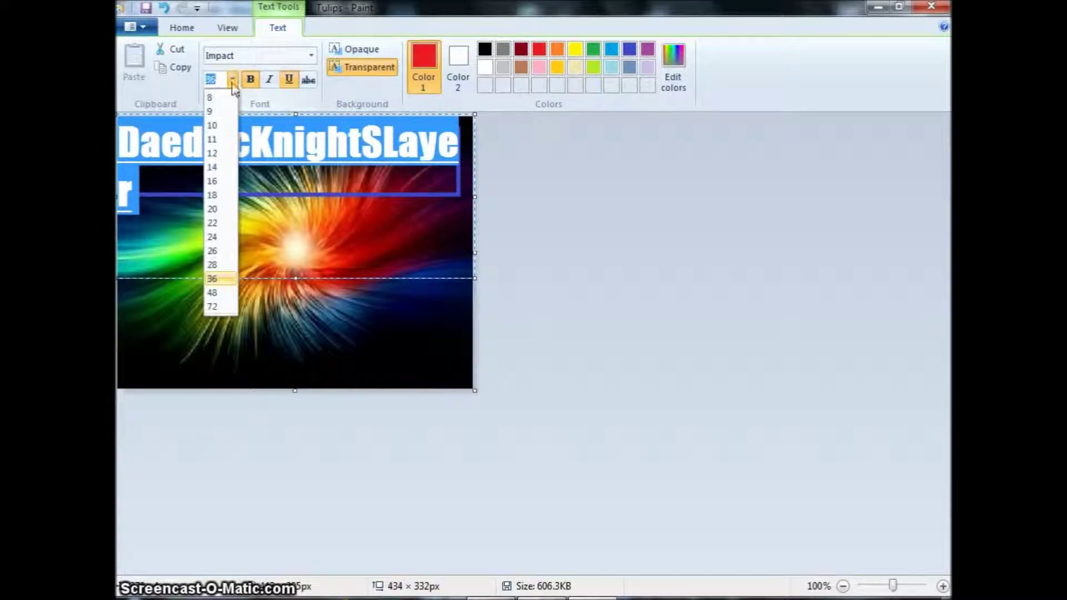
{"action": "left_click", "coordinate": [212, 279]}
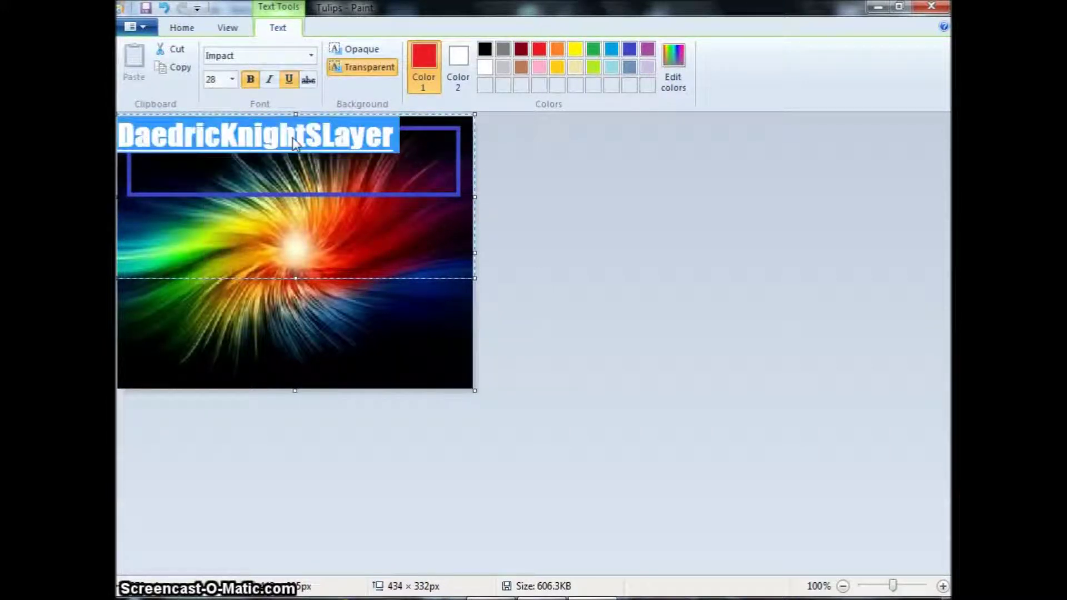
{"action": "left_click", "coordinate": [396, 179]}
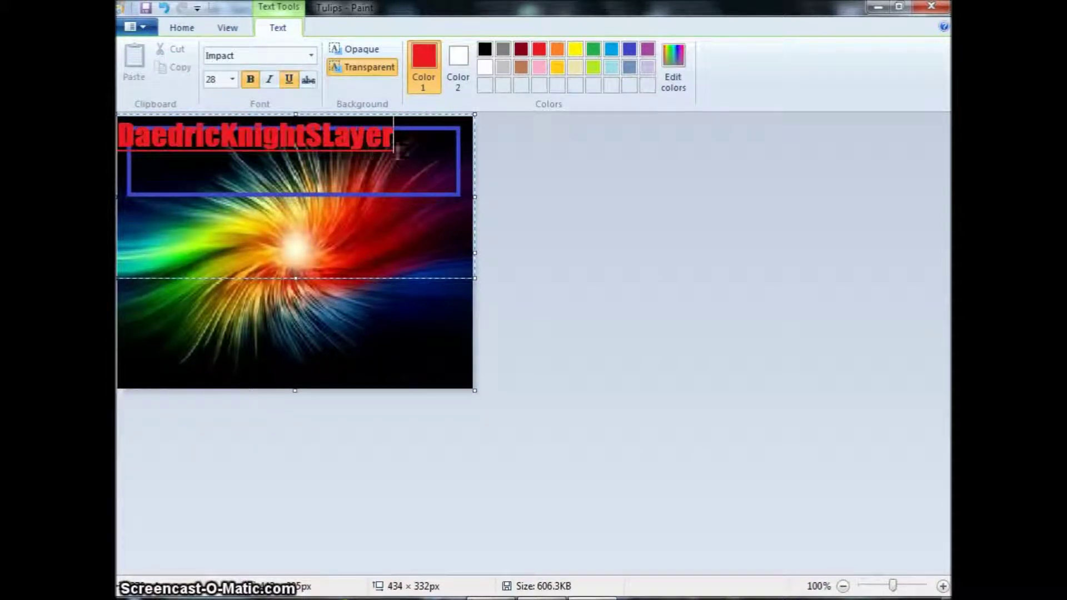
- Centre the name inside the blue rectangle and correct it to 'DaedricKnightSlayer'
{"action": "key", "text": "shift+Left"}
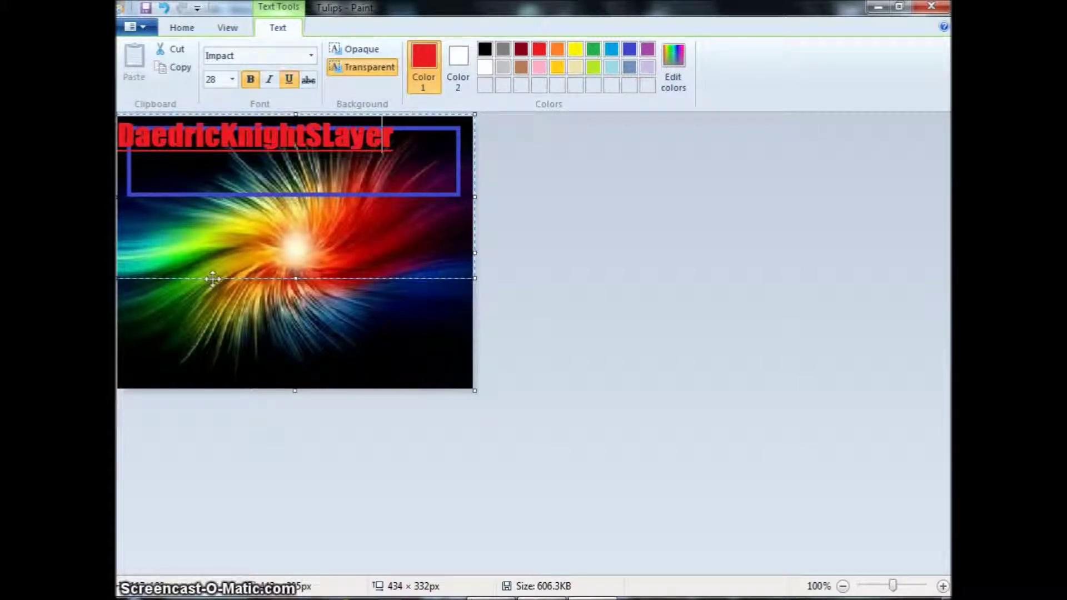
{"action": "left_click_drag", "start_coordinate": [265, 279], "coordinate": [265, 293]}
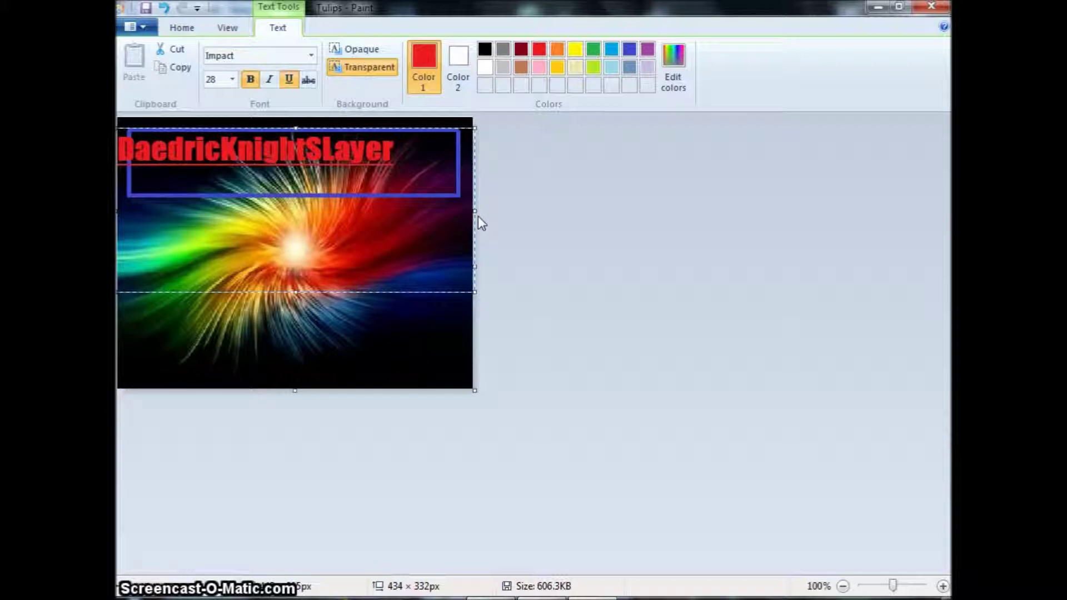
{"action": "mouse_move", "coordinate": [476, 211]}
{"action": "left_mouse_down"}
{"action": "mouse_move", "coordinate": [397, 211]}
{"action": "mouse_move", "coordinate": [441, 196]}
{"action": "mouse_move", "coordinate": [433, 201]}
{"action": "left_mouse_up"}
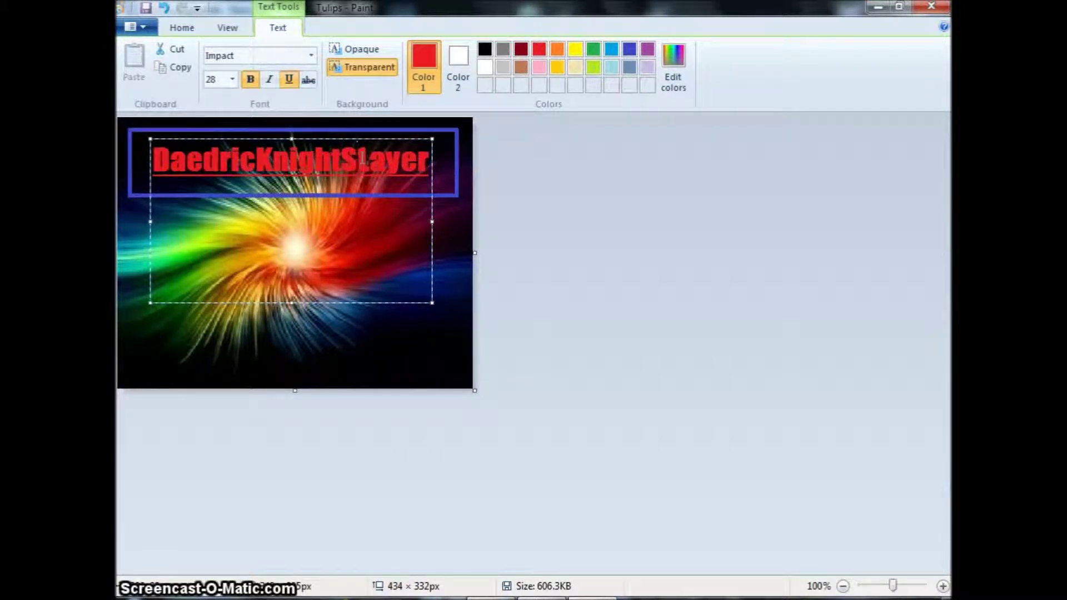
{"action": "key", "text": "BackSpace"}
{"action": "type", "text": "l"}
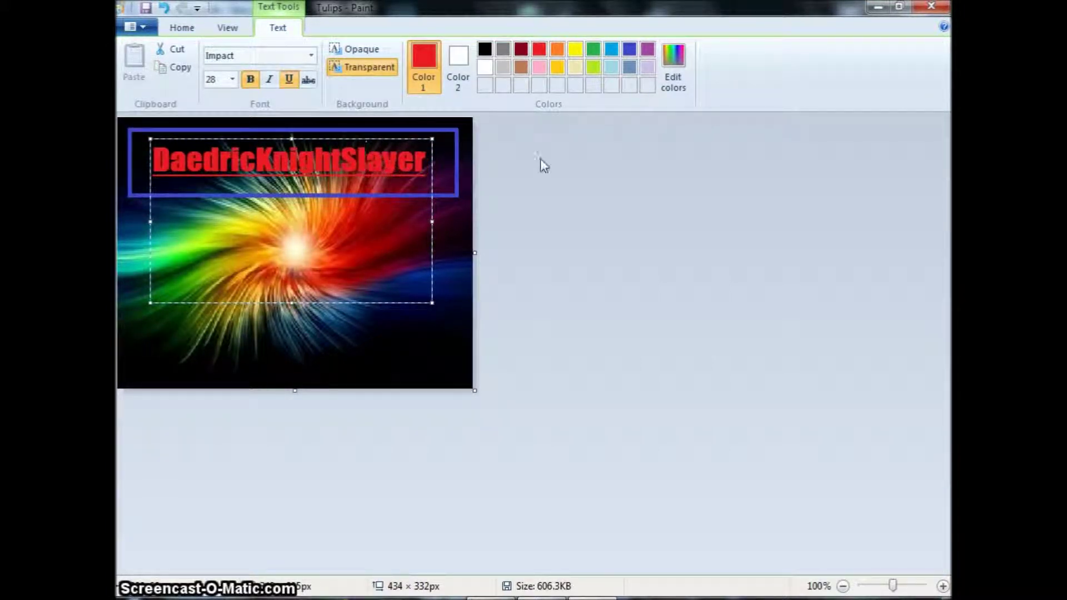
{"action": "left_click", "coordinate": [450, 261]}
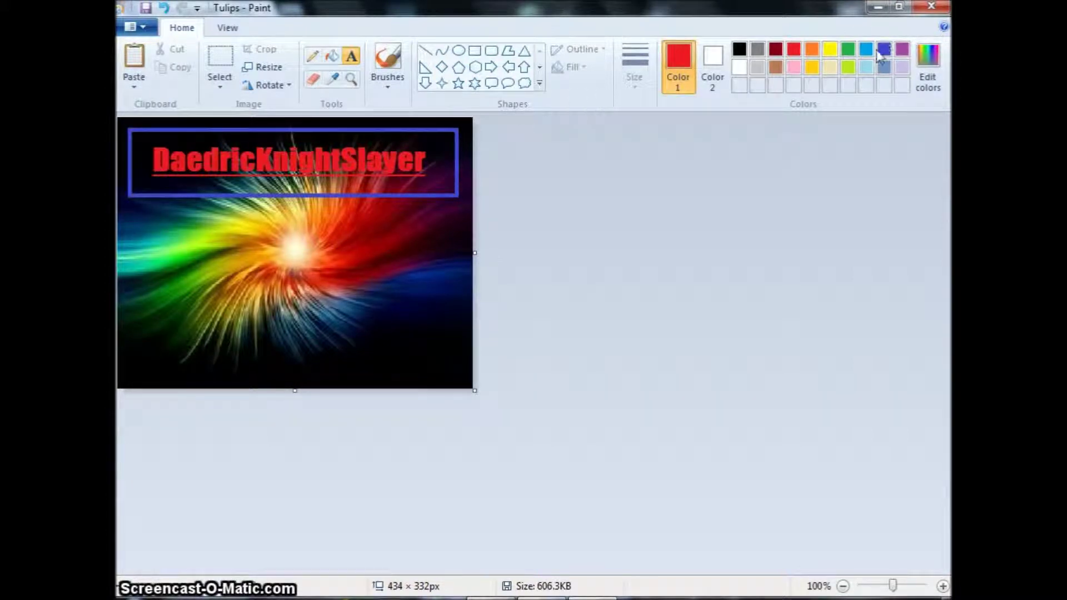
- Draw a tall purple rounded rectangle down the left side of the picture
{"action": "left_click", "coordinate": [902, 51]}
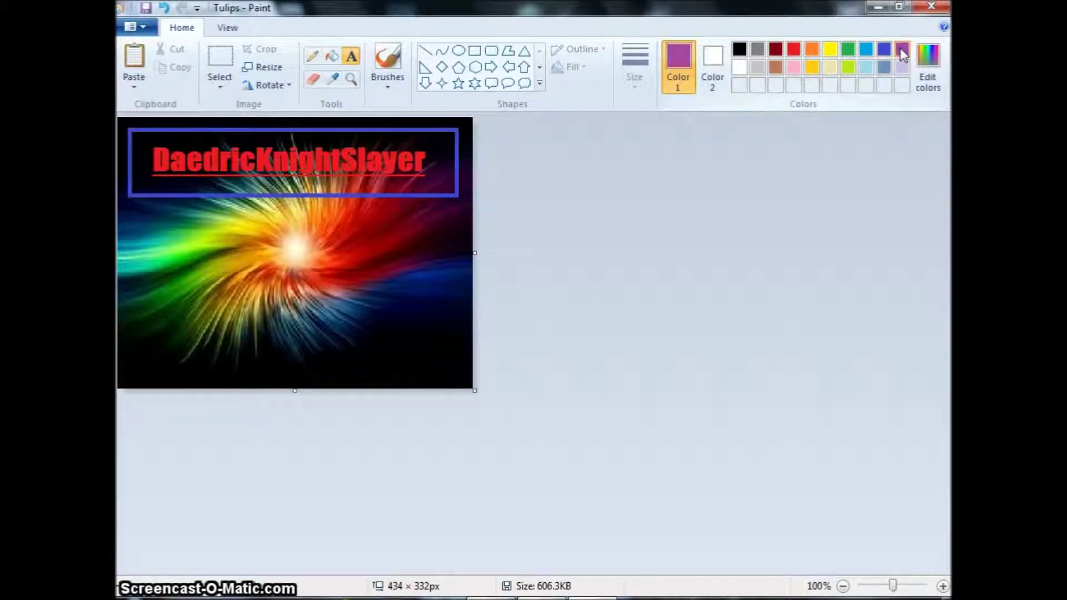
{"action": "left_click", "coordinate": [491, 51]}
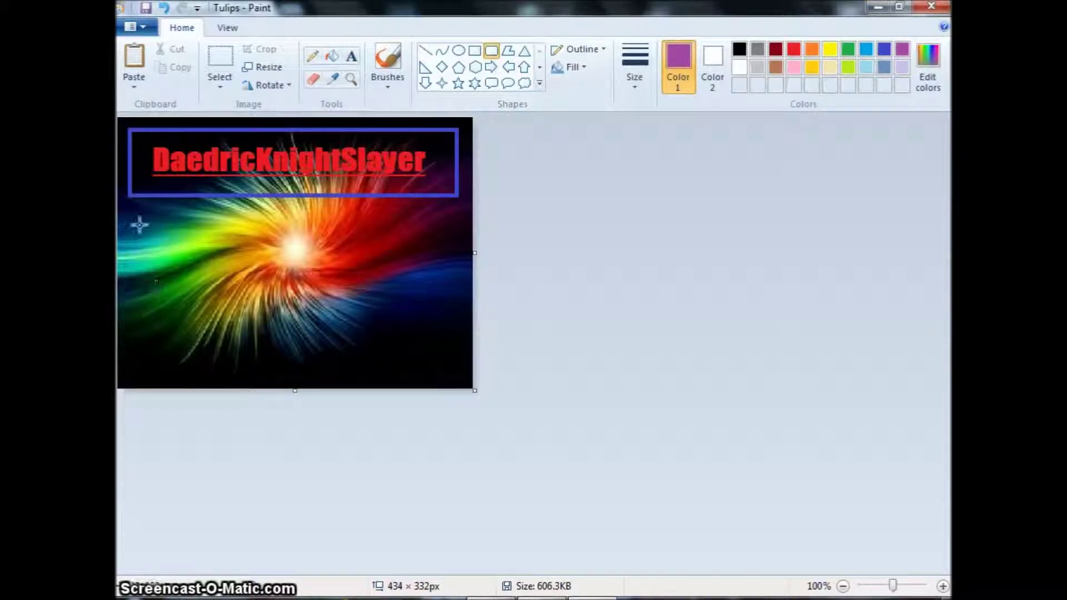
{"action": "left_click_drag", "start_coordinate": [139, 209], "coordinate": [213, 377]}
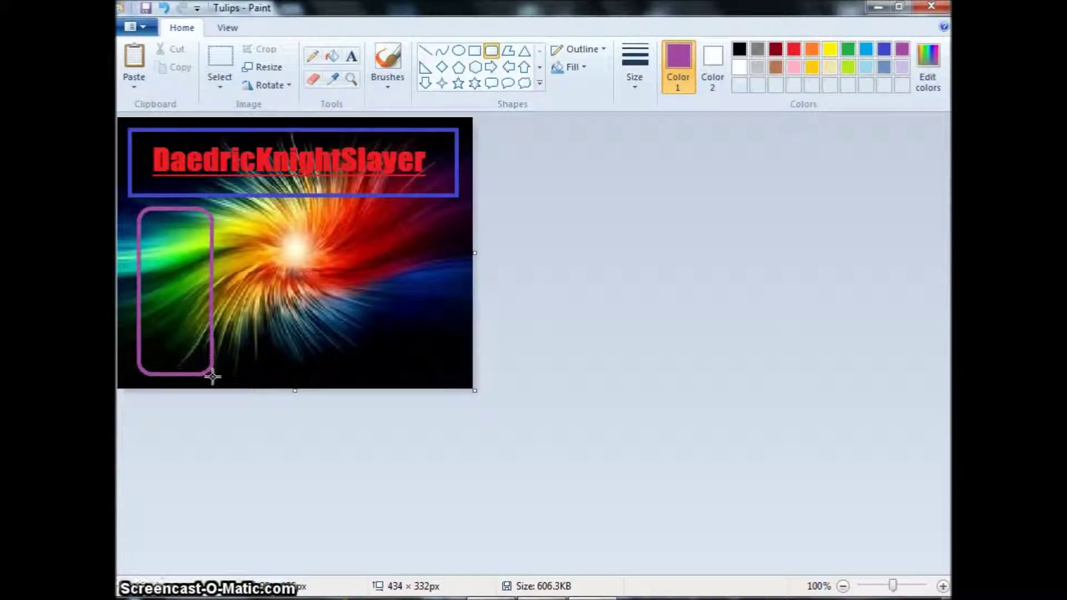
{"action": "left_click_drag", "start_coordinate": [212, 377], "coordinate": [213, 384]}
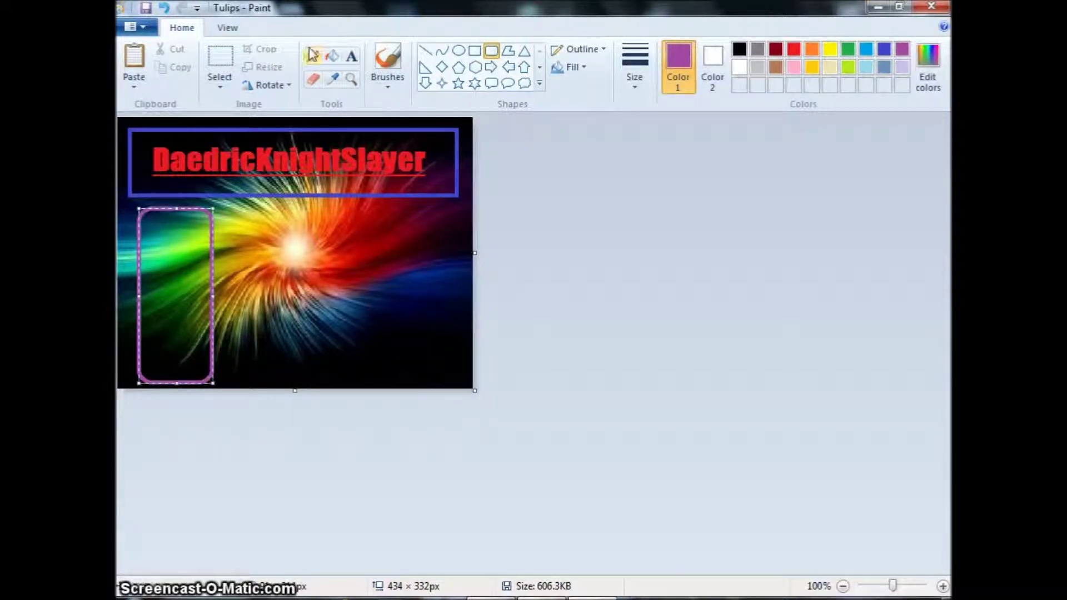
- Start a red text box over the purple rounded box
{"action": "left_click", "coordinate": [351, 56]}
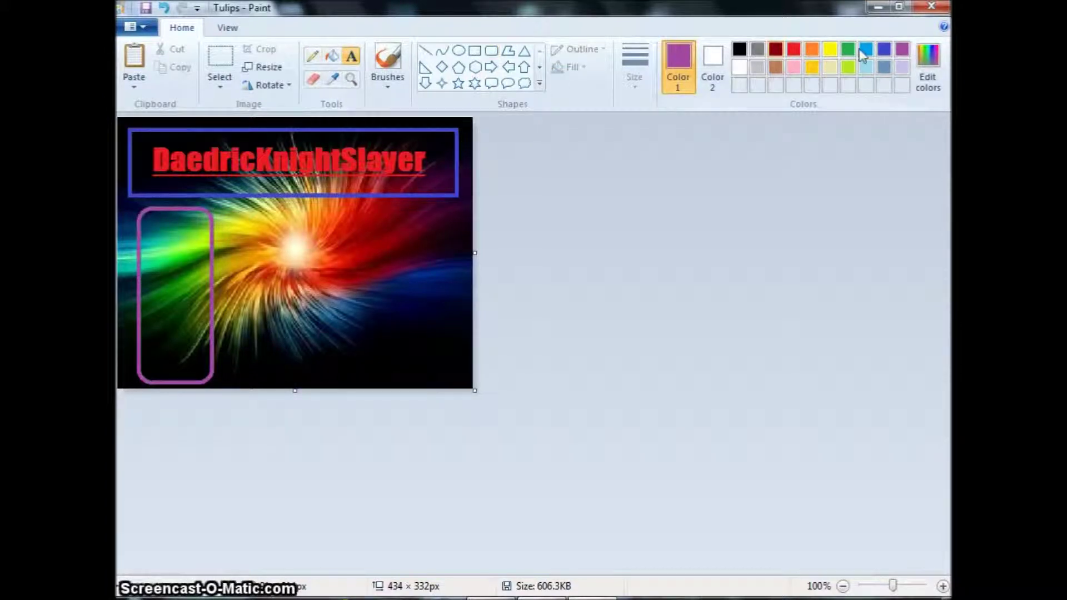
{"action": "left_click", "coordinate": [795, 50]}
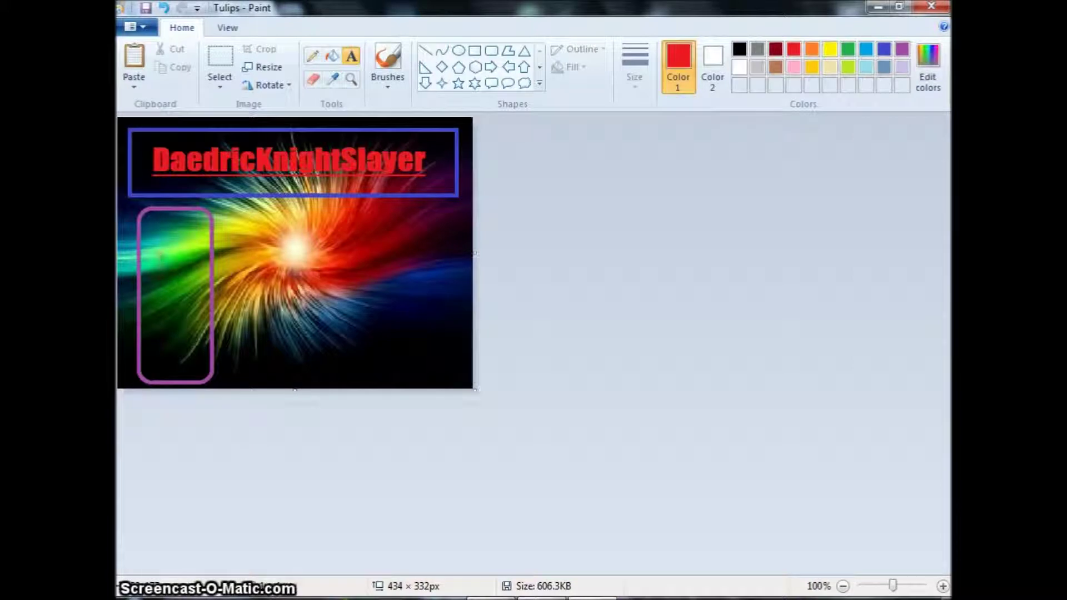
{"action": "left_click_drag", "start_coordinate": [158, 240], "coordinate": [407, 280]}
- Type 'Subscribe' in Cambria and narrow the text box so the letters stack vertically
{"action": "left_click", "coordinate": [311, 55]}
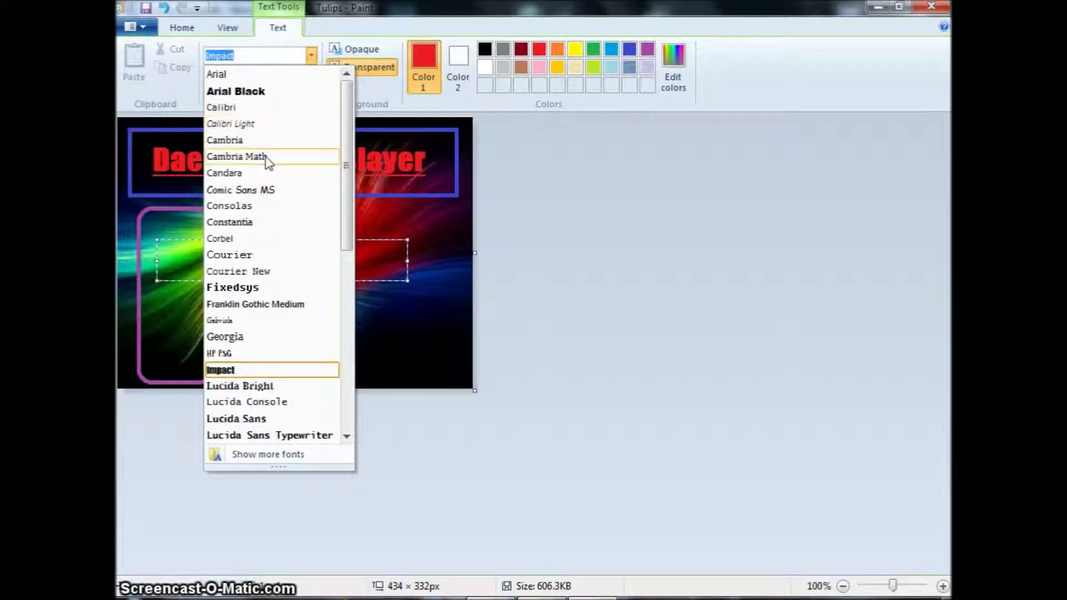
{"action": "left_click", "coordinate": [266, 140]}
{"action": "type", "text": "S"}
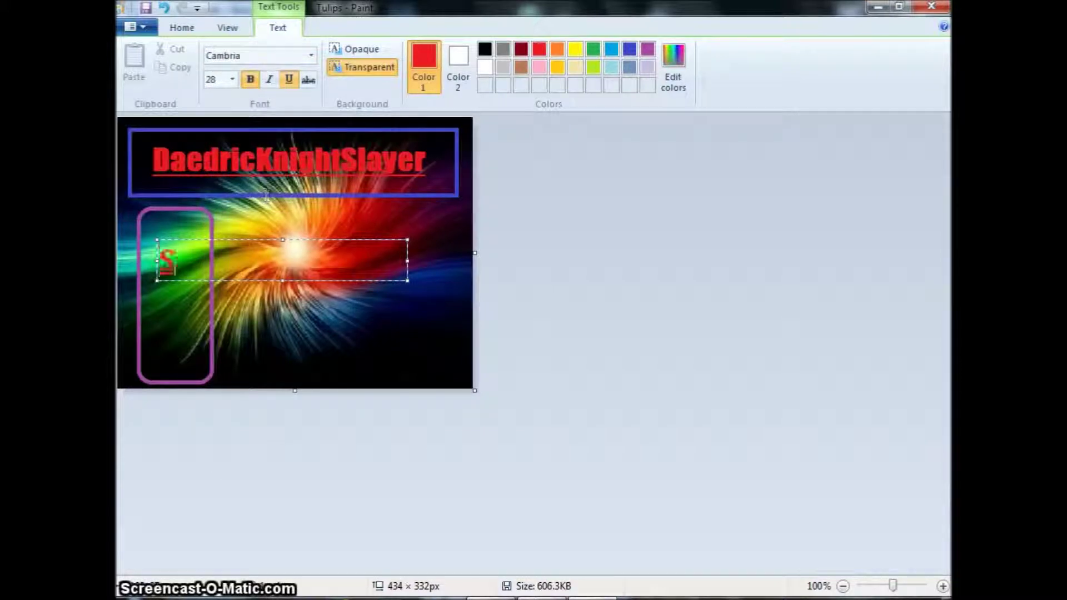
{"action": "type", "text": "ub"}
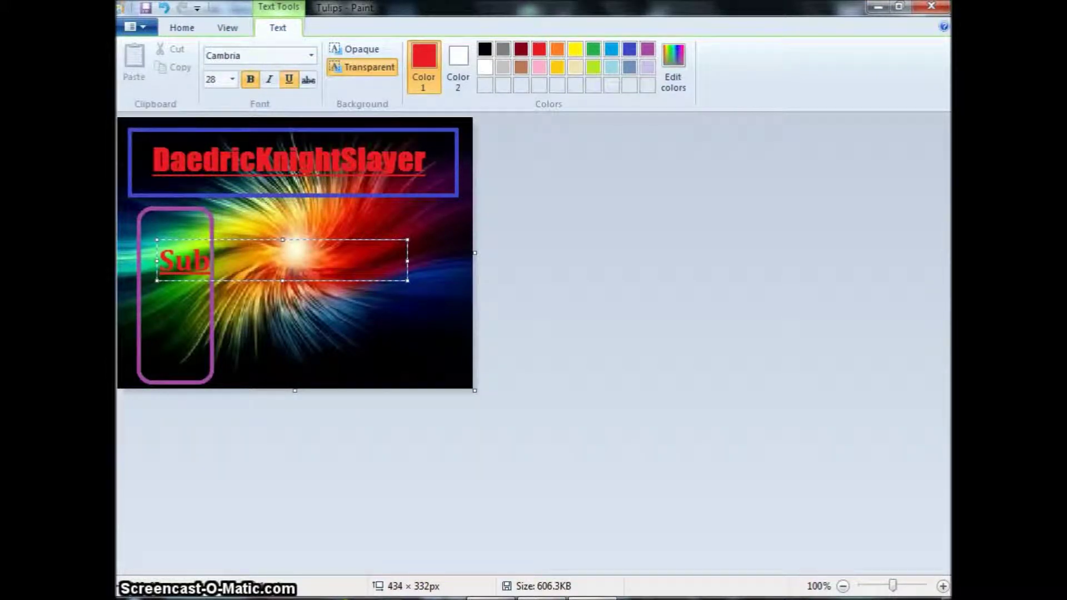
{"action": "type", "text": "scribe"}
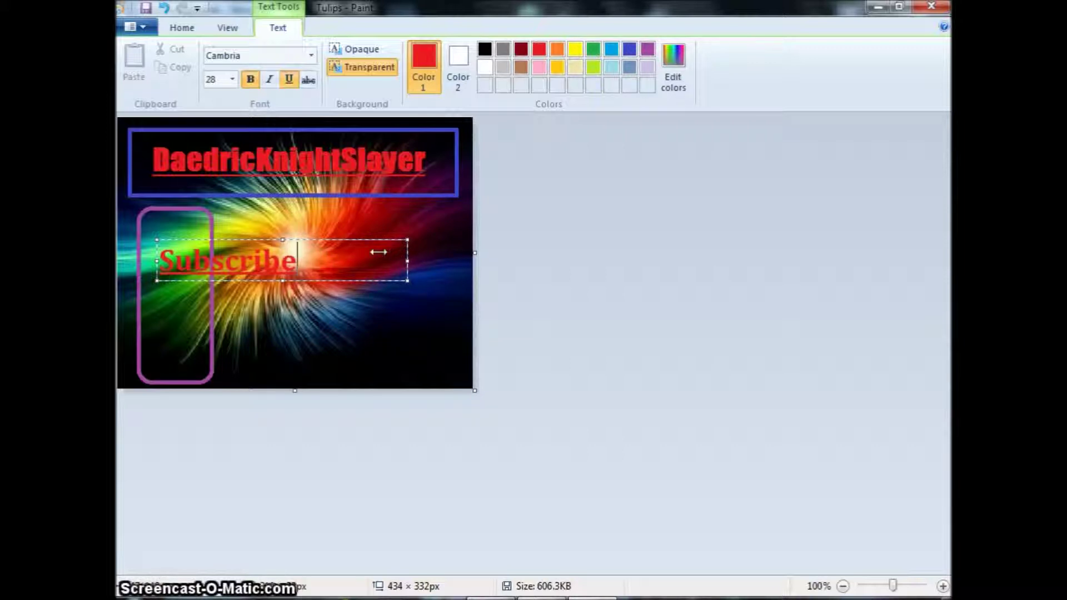
{"action": "left_click_drag", "start_coordinate": [379, 252], "coordinate": [175, 261]}
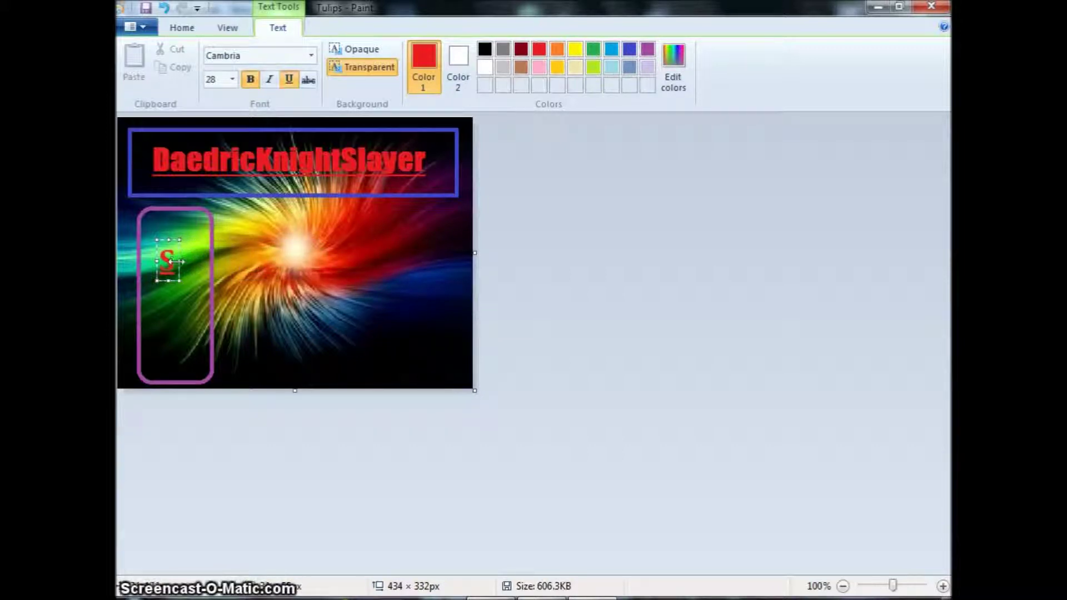
{"action": "left_click_drag", "start_coordinate": [168, 282], "coordinate": [181, 394]}
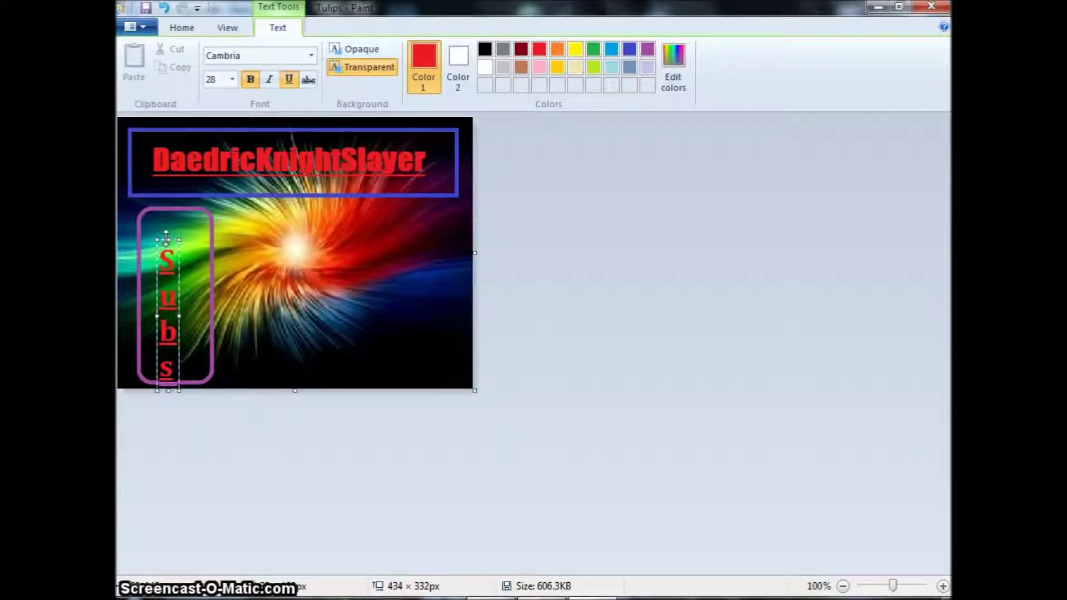
{"action": "left_click_drag", "start_coordinate": [167, 239], "coordinate": [178, 115]}
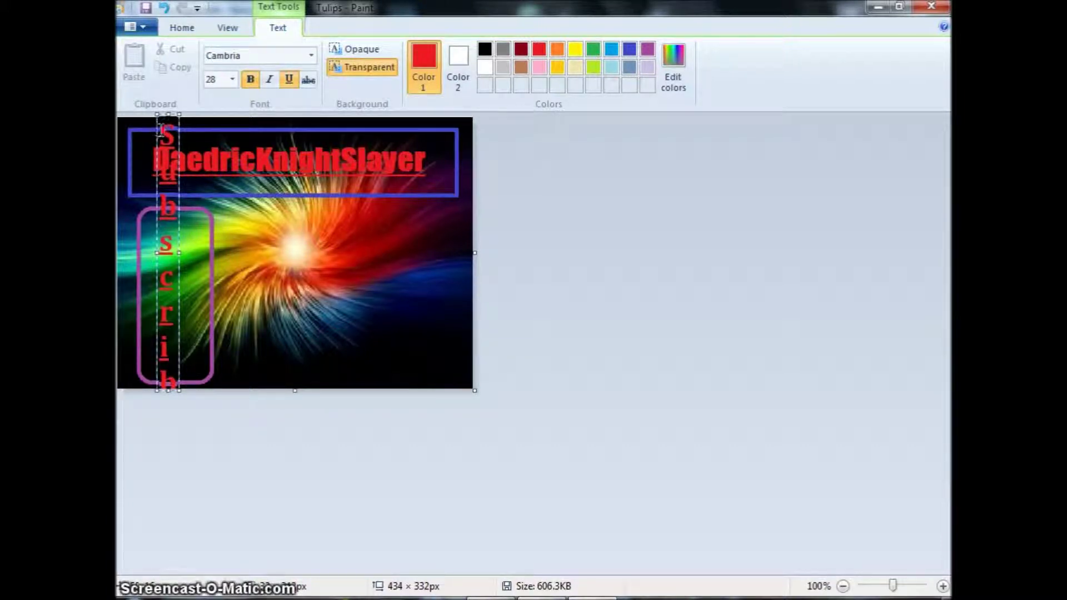
- Resize the stacked letters, trying sizes 14 and 18, and adjust the final 'e'
{"action": "left_click_drag", "start_coordinate": [161, 129], "coordinate": [192, 372]}
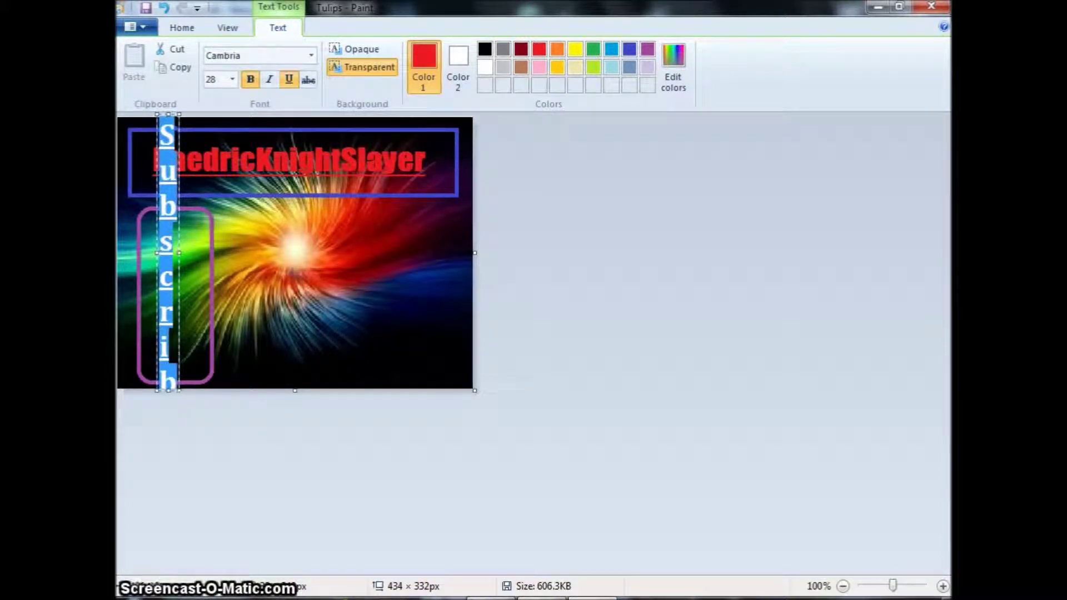
{"action": "left_click", "coordinate": [233, 79]}
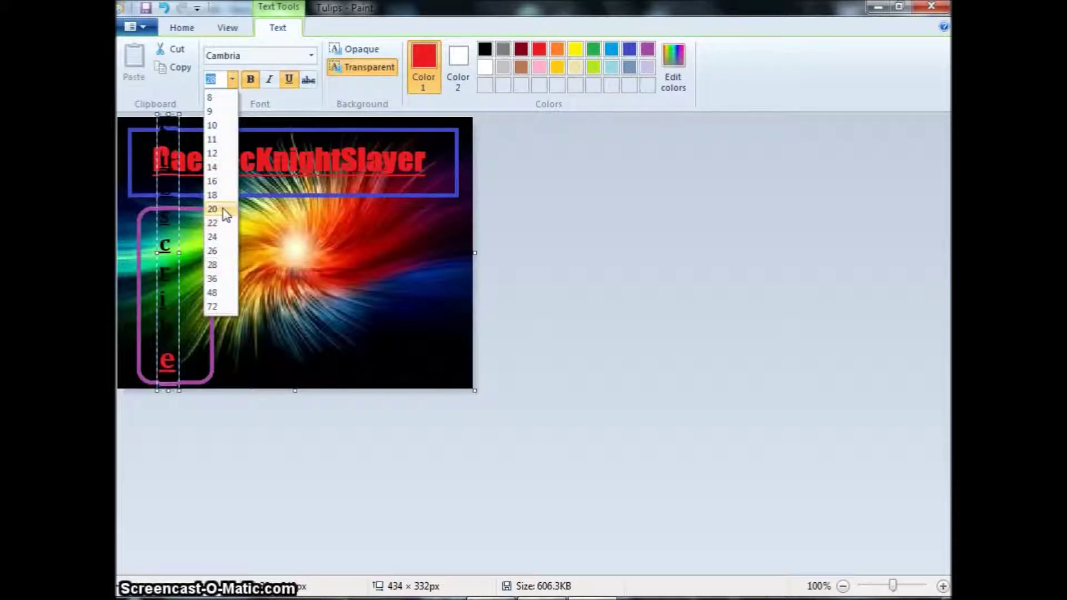
{"action": "left_click", "coordinate": [223, 170]}
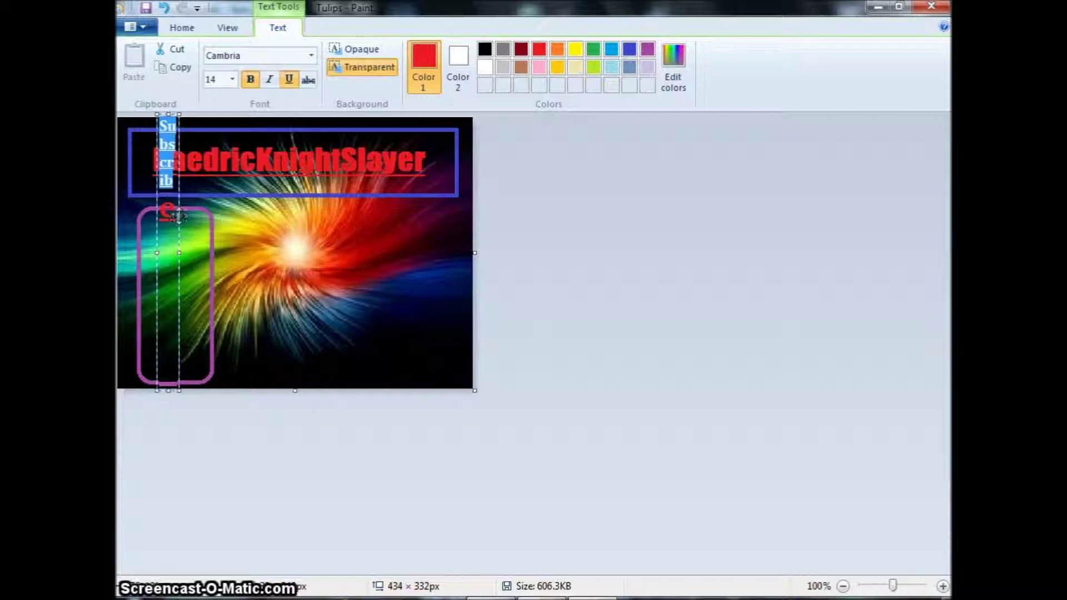
{"action": "left_click", "coordinate": [233, 79]}
{"action": "left_click", "coordinate": [227, 196]}
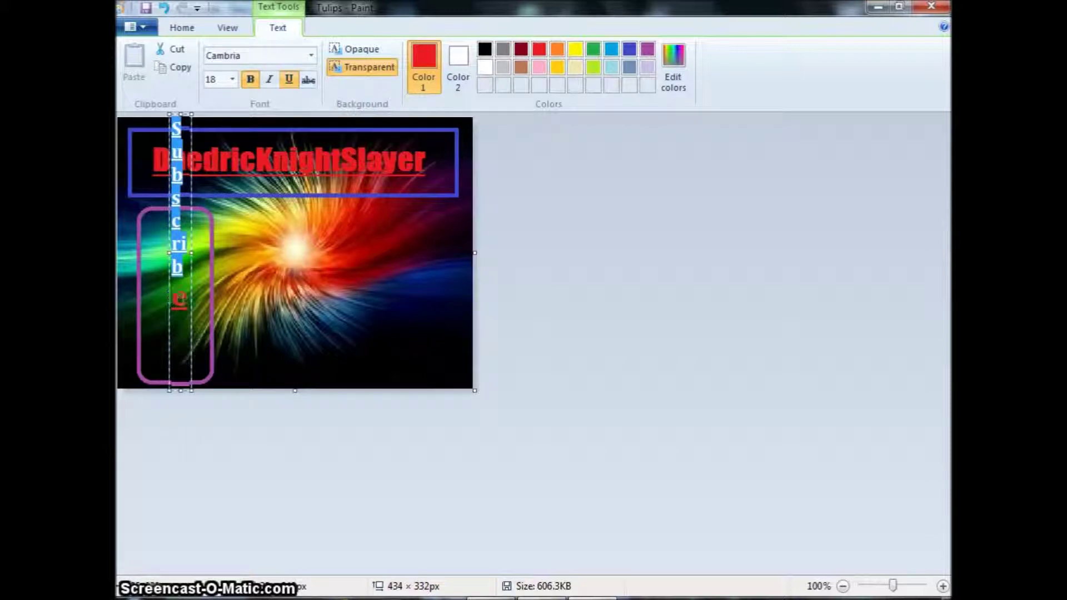
{"action": "left_click_drag", "start_coordinate": [170, 290], "coordinate": [184, 307]}
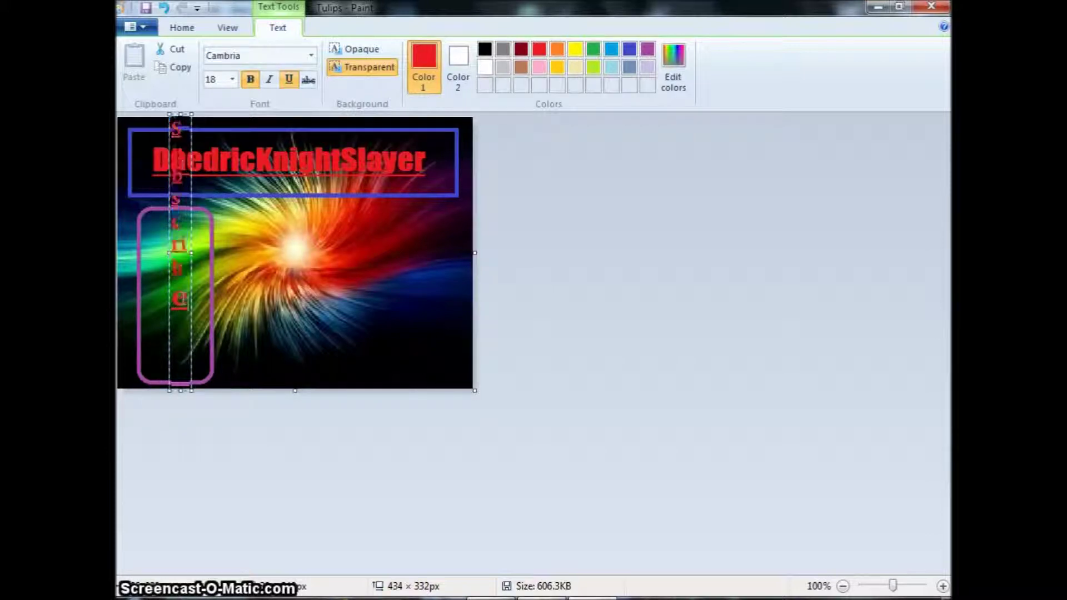
{"action": "left_click", "coordinate": [233, 80]}
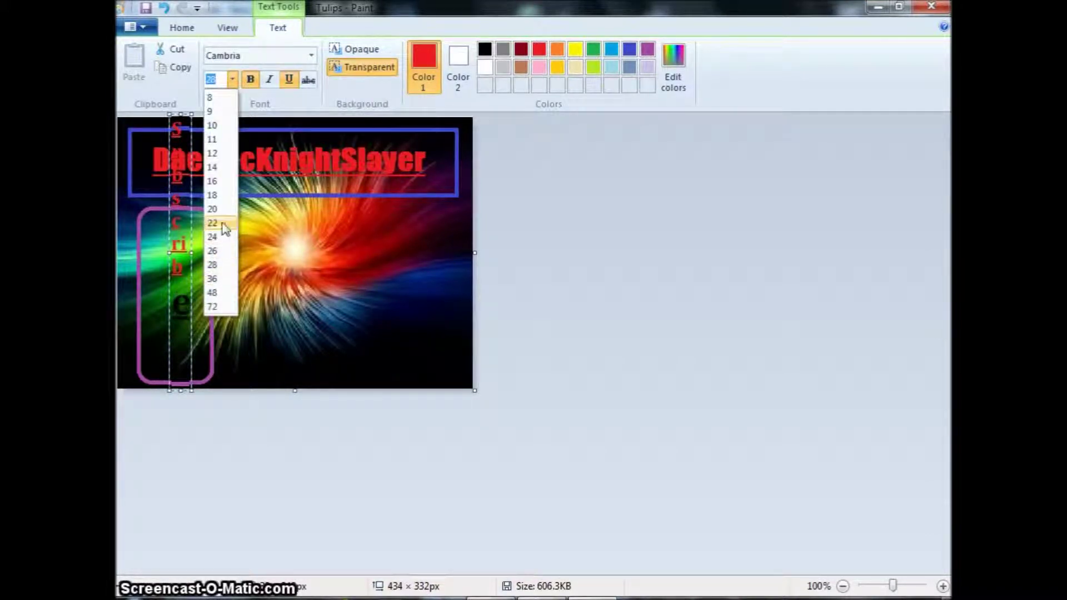
{"action": "left_click", "coordinate": [199, 178]}
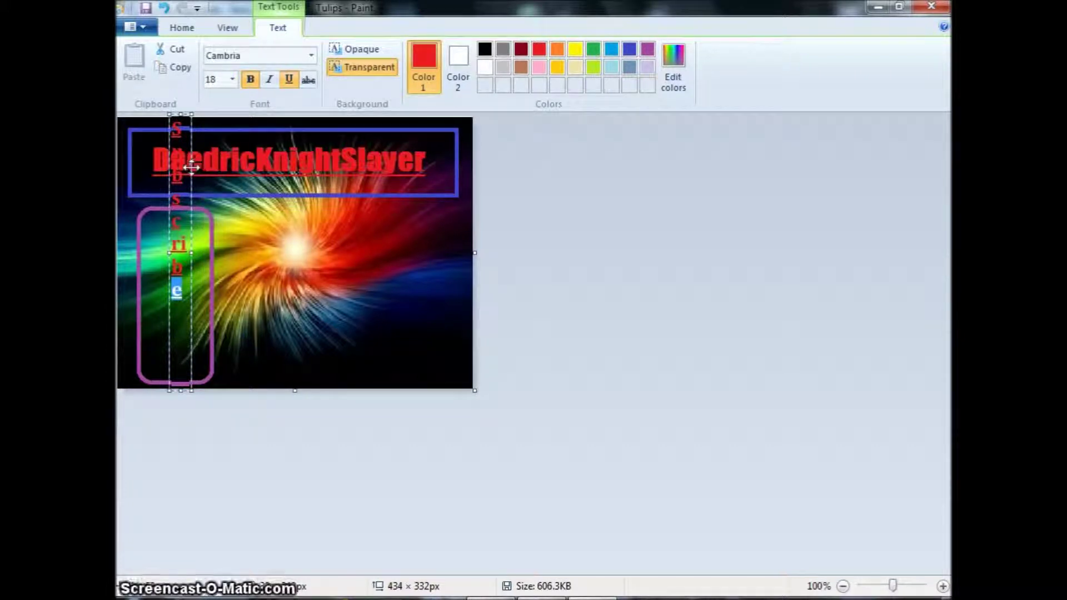
- Reshape the text box to show the final 'e' and move Subscribe down into the purple box
{"action": "left_click_drag", "start_coordinate": [191, 238], "coordinate": [191, 238]}
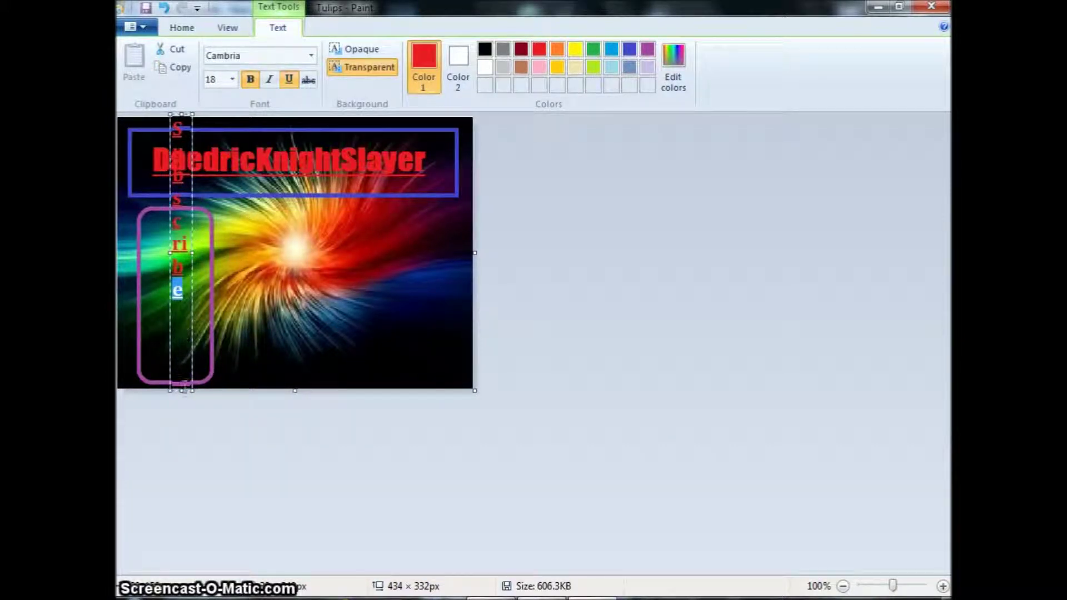
{"action": "left_click_drag", "start_coordinate": [181, 391], "coordinate": [181, 304]}
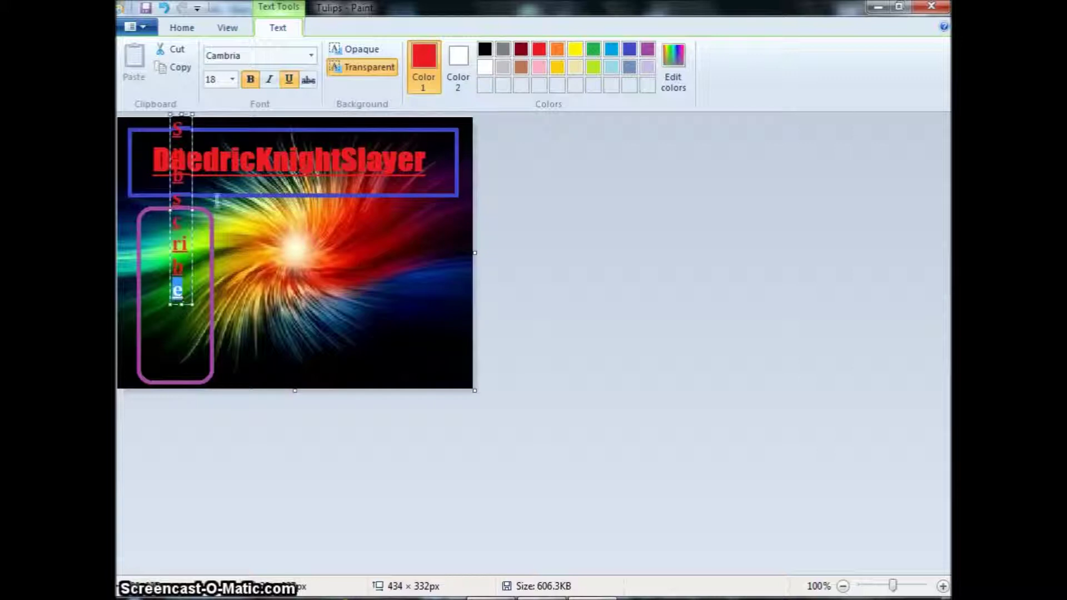
{"action": "left_click_drag", "start_coordinate": [192, 212], "coordinate": [188, 208]}
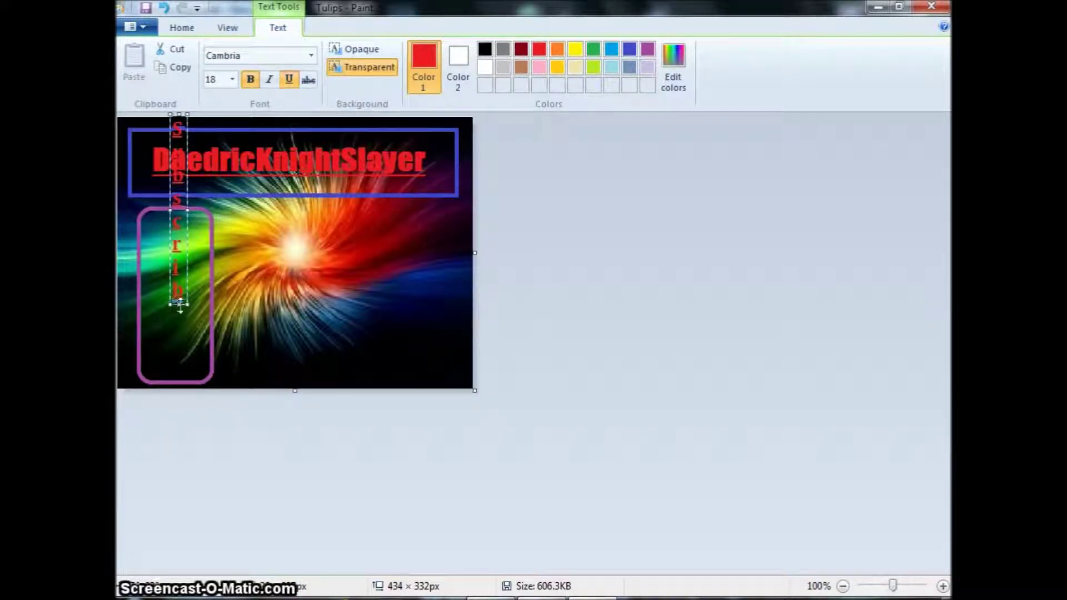
{"action": "left_click_drag", "start_coordinate": [180, 305], "coordinate": [178, 323]}
{"action": "double_click", "coordinate": [178, 313]}
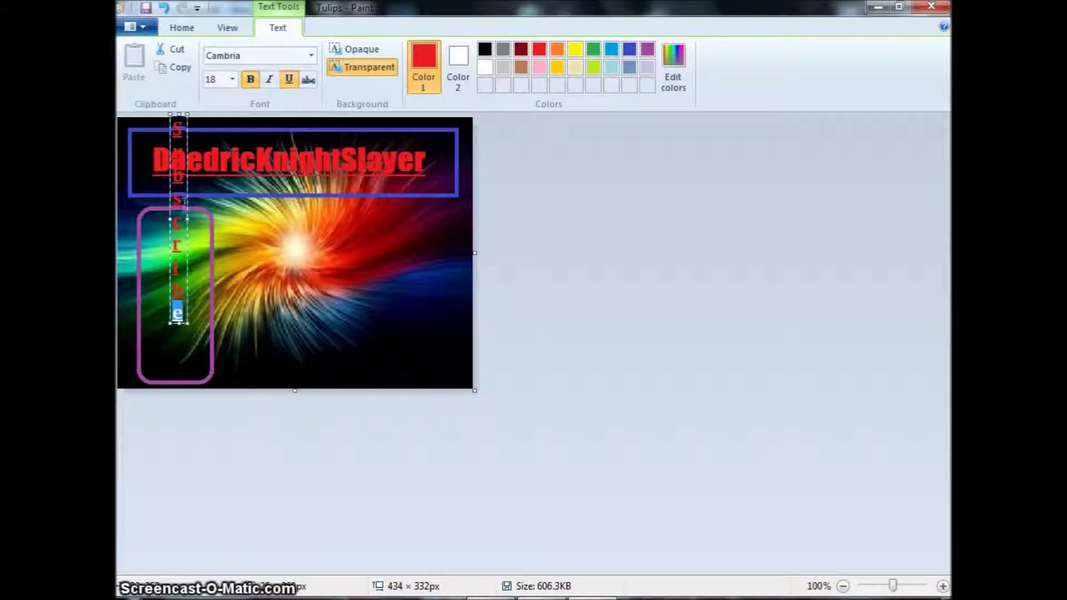
{"action": "left_click_drag", "start_coordinate": [187, 201], "coordinate": [184, 252]}
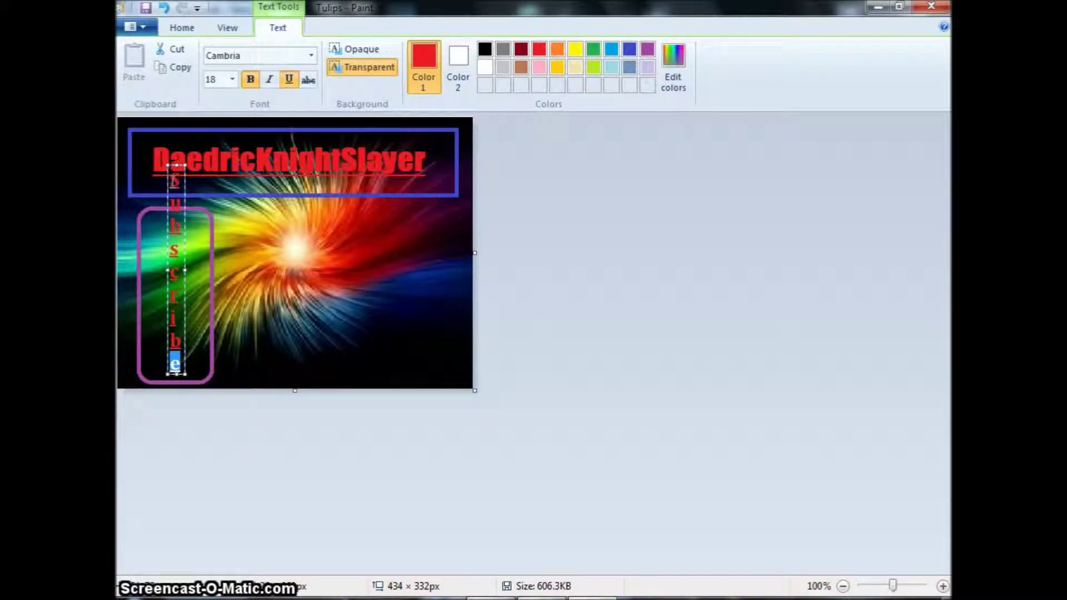
- Set the whole Subscribe word to size 14, center it in the purple box, and commit
{"action": "left_click_drag", "start_coordinate": [174, 179], "coordinate": [199, 357]}
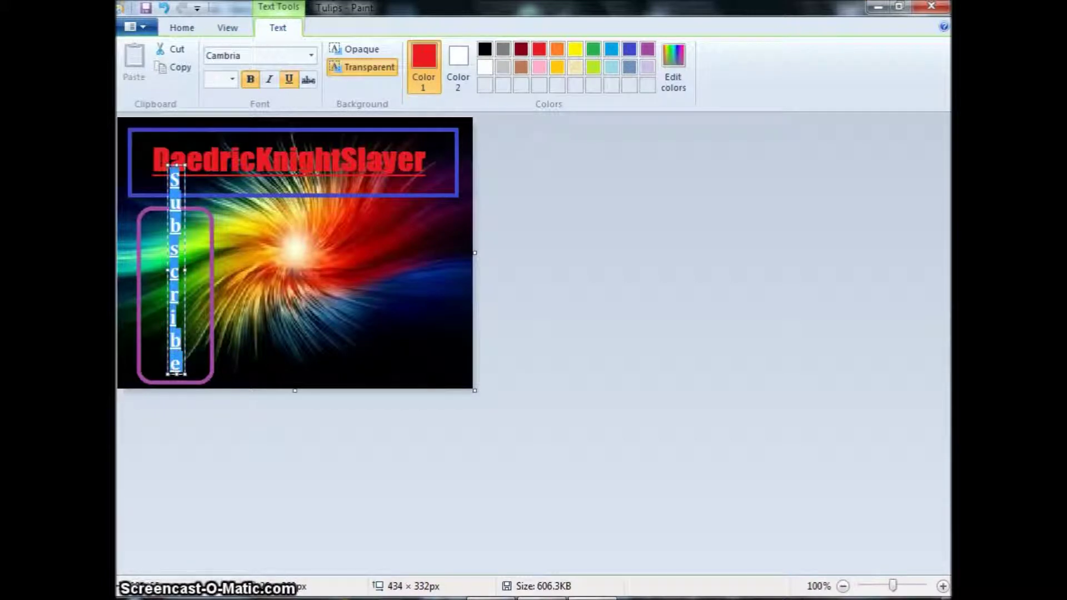
{"action": "left_click", "coordinate": [232, 79]}
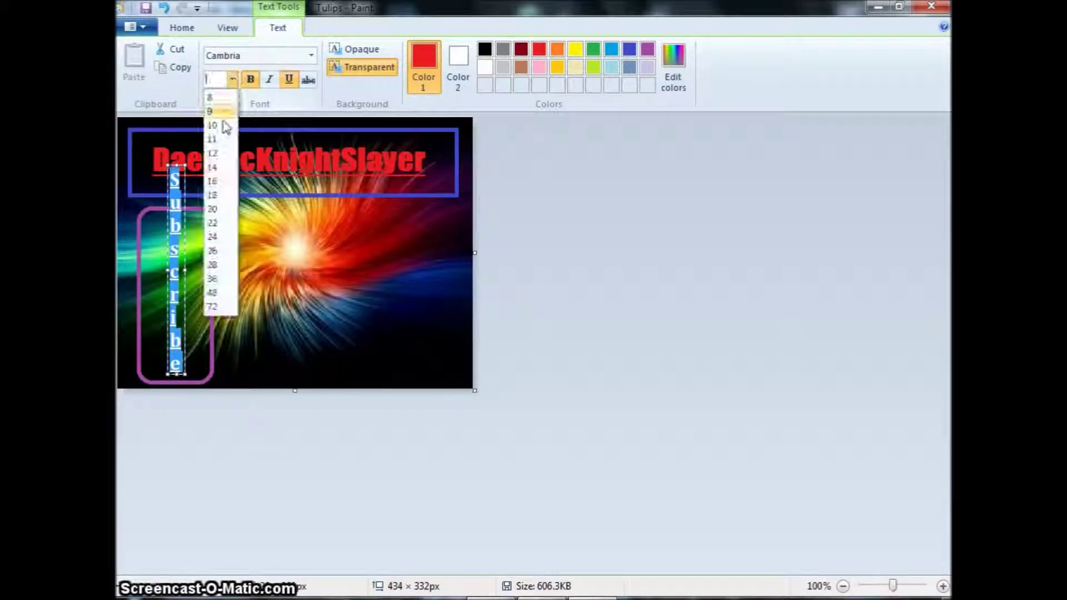
{"action": "left_click", "coordinate": [229, 167]}
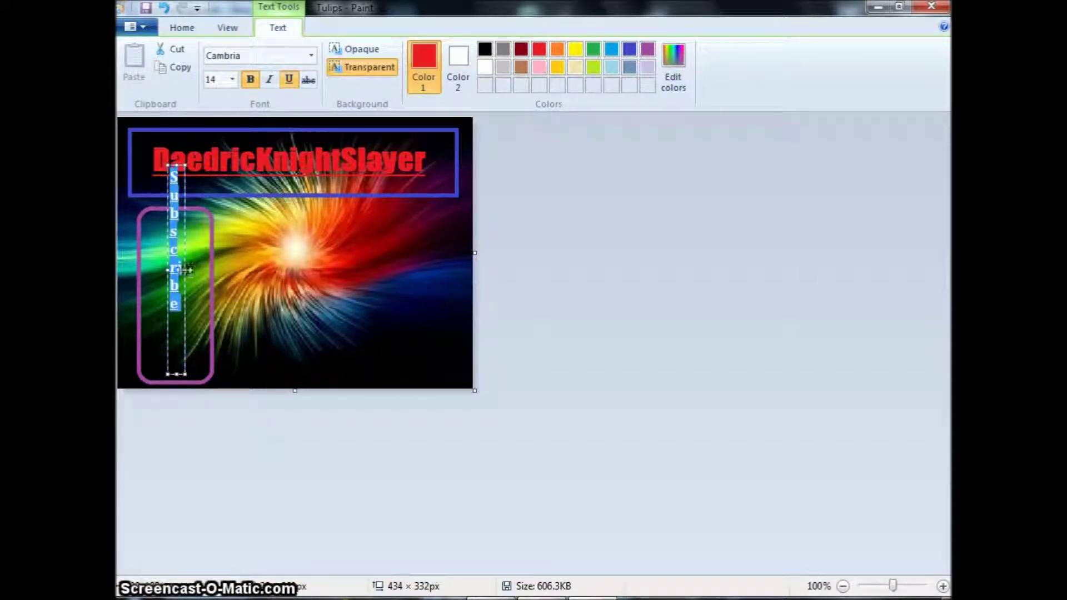
{"action": "type", "text": "i"}
{"action": "left_click_drag", "start_coordinate": [184, 270], "coordinate": [181, 253]}
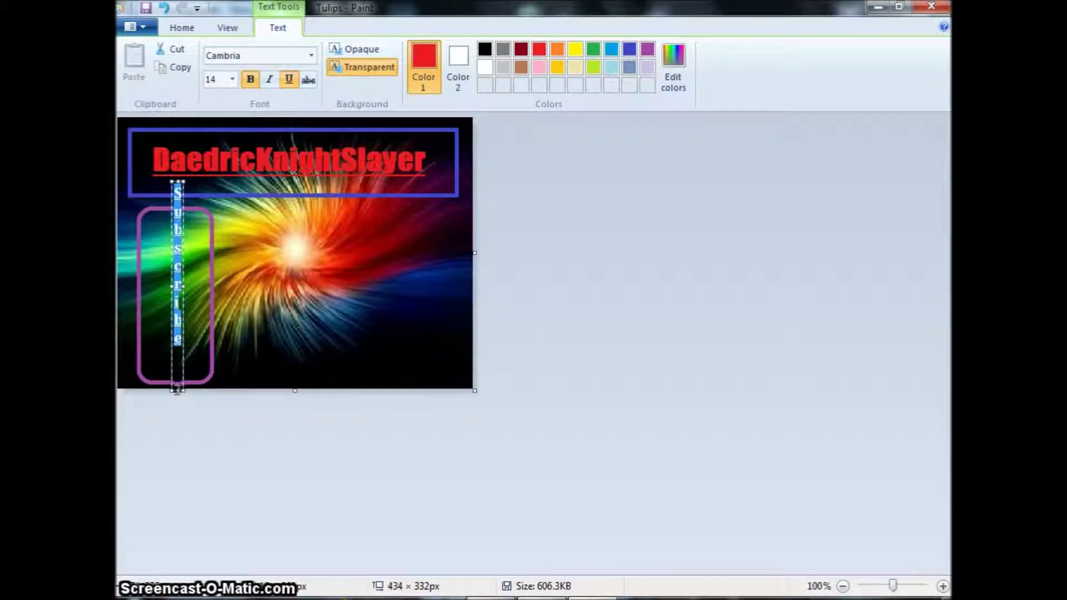
{"action": "left_click_drag", "start_coordinate": [177, 390], "coordinate": [179, 362]}
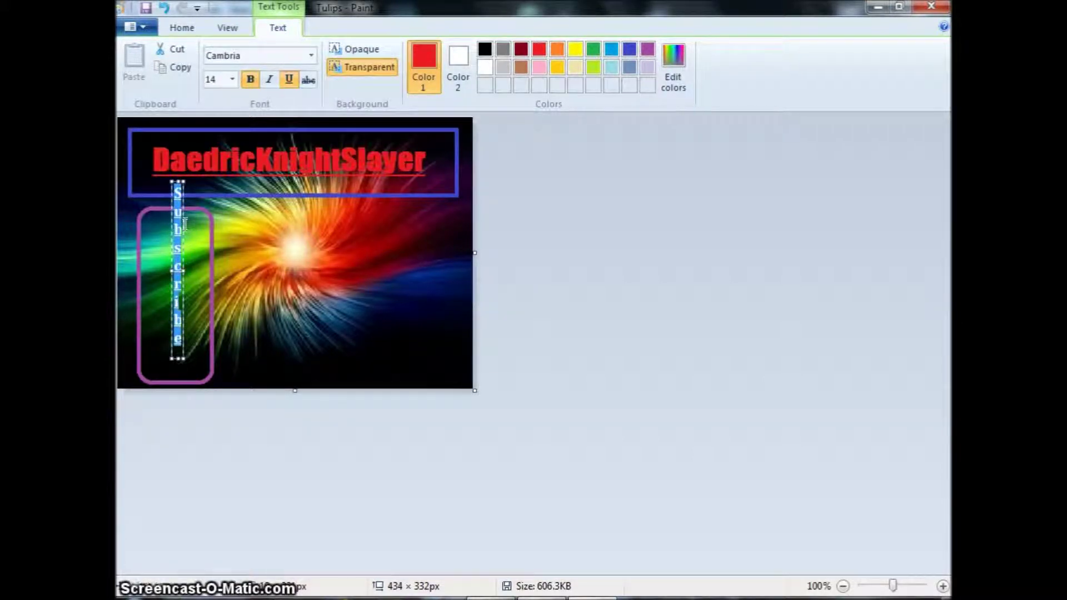
{"action": "left_click_drag", "start_coordinate": [185, 225], "coordinate": [180, 254]}
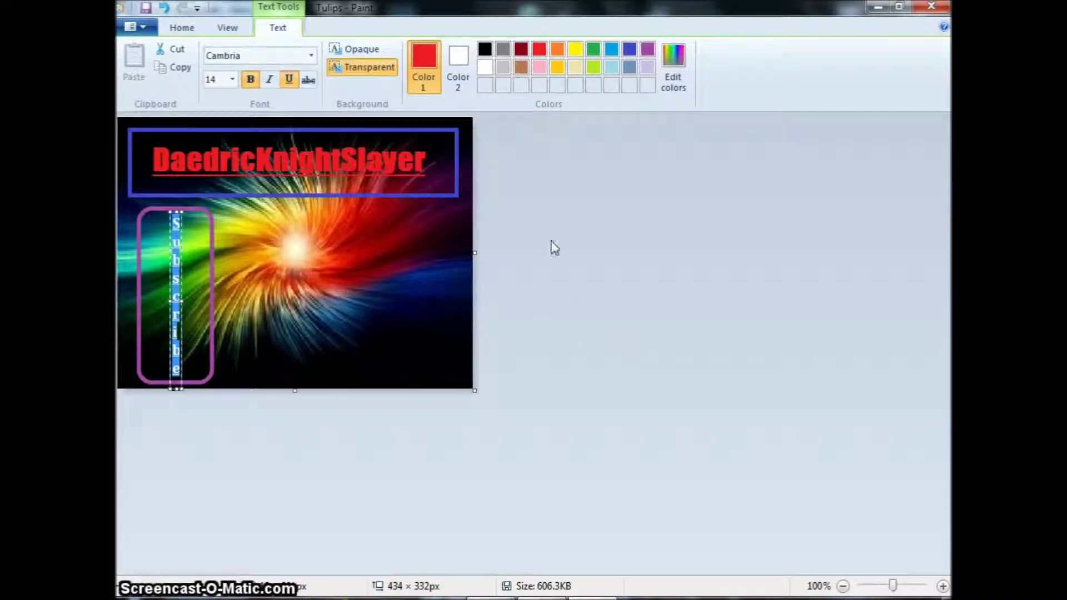
{"action": "left_click", "coordinate": [325, 307]}
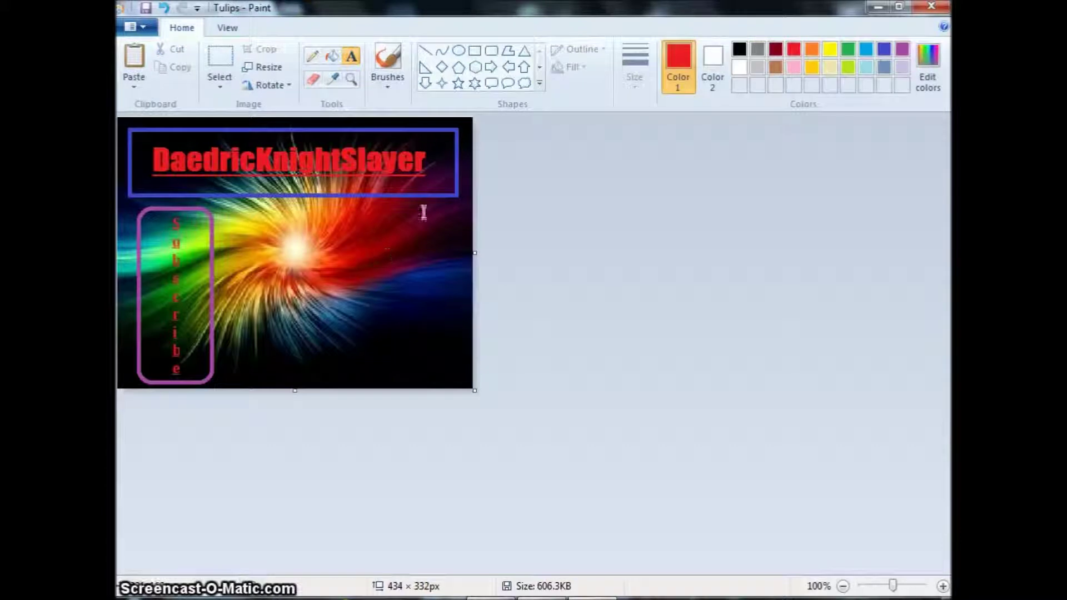
- Draw a blue rounded rectangle framing the Subscribe letters
{"action": "left_click", "coordinate": [491, 50]}
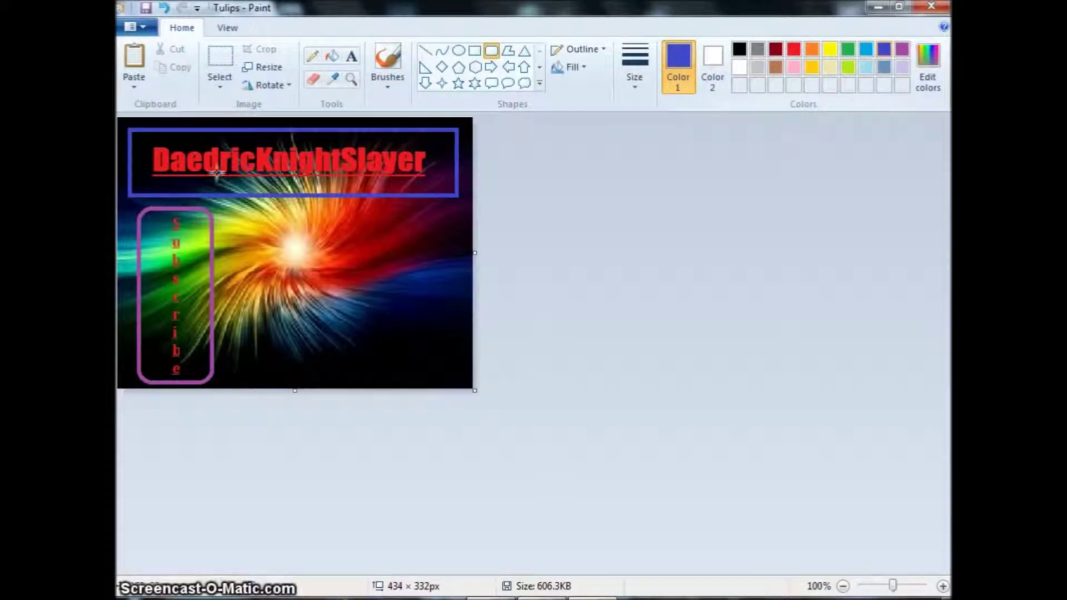
{"action": "mouse_move", "coordinate": [149, 213]}
{"action": "left_mouse_down"}
{"action": "mouse_move", "coordinate": [181, 235]}
{"action": "mouse_move", "coordinate": [203, 379]}
{"action": "left_mouse_up"}
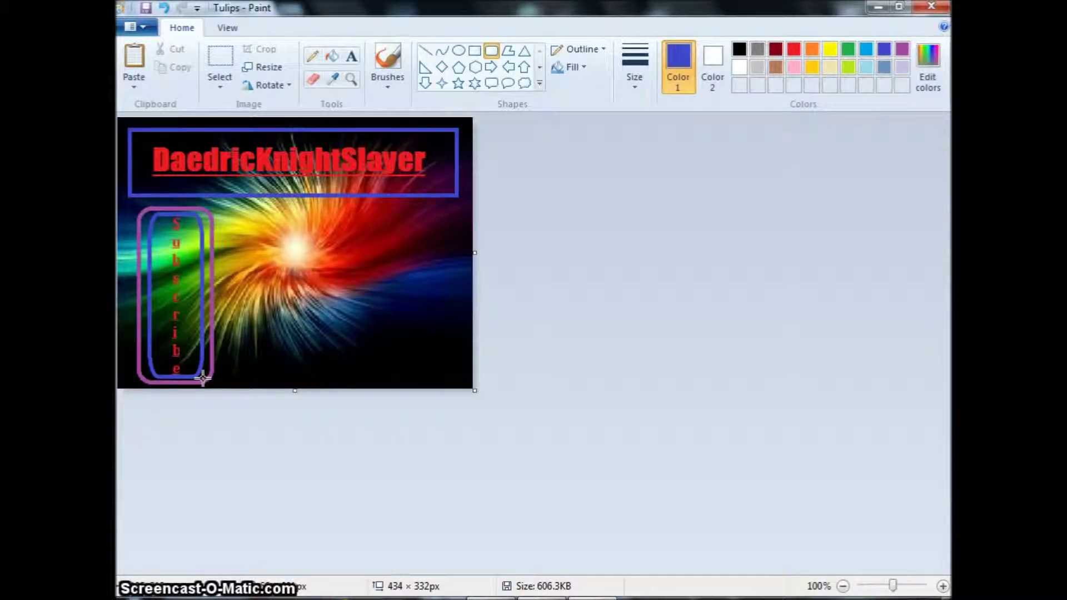
{"action": "left_click", "coordinate": [539, 341]}
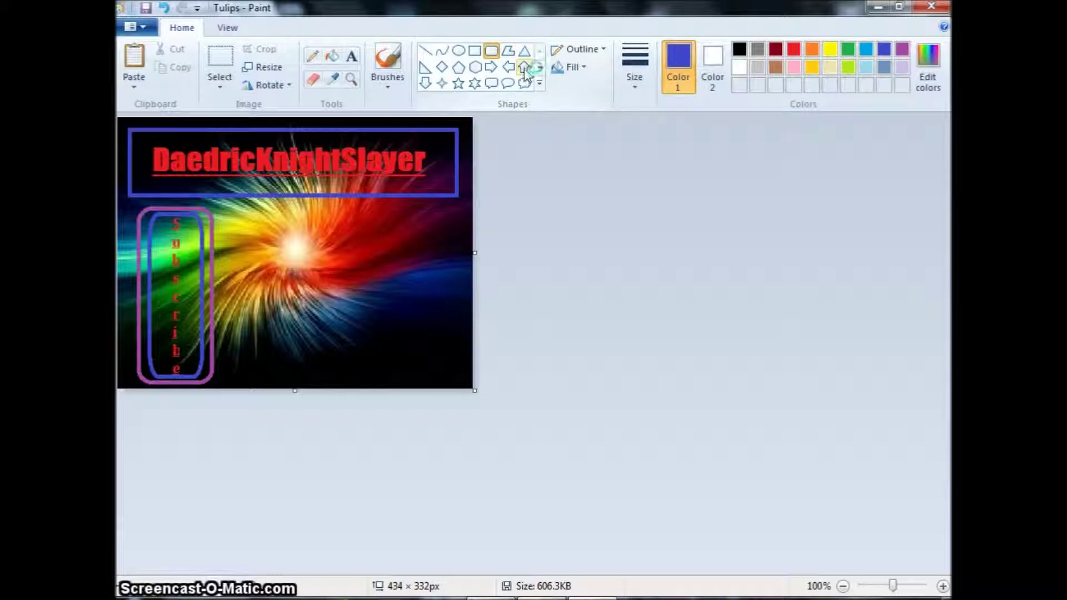
- Set yellow as the drawing colour, test and undo an arrow, and expand the shapes gallery
{"action": "left_click", "coordinate": [491, 67]}
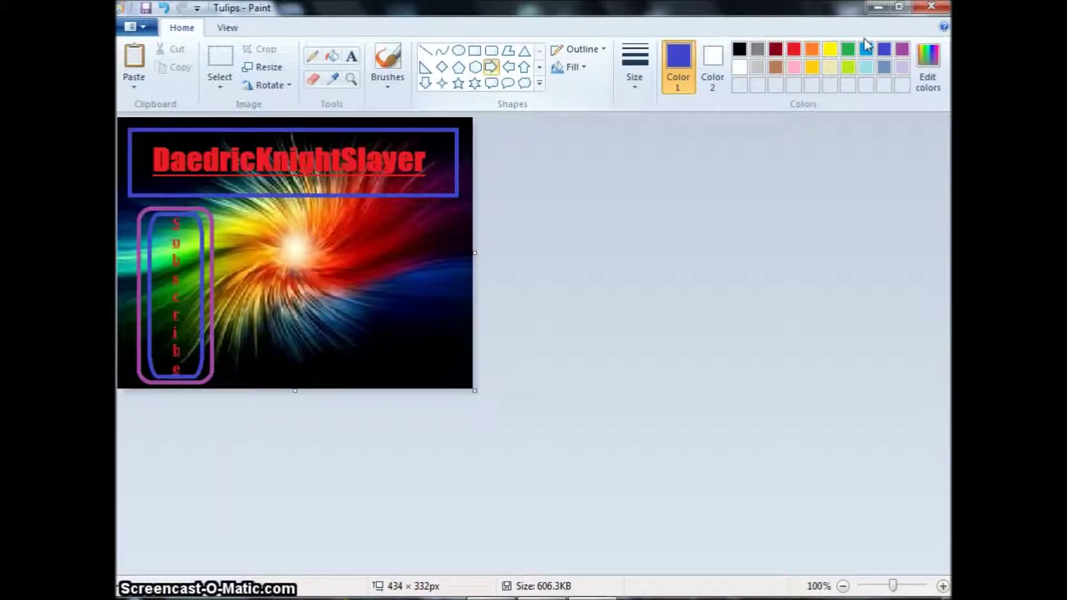
{"action": "left_click", "coordinate": [830, 49]}
{"action": "mouse_move", "coordinate": [303, 243]}
{"action": "left_mouse_down"}
{"action": "mouse_move", "coordinate": [461, 364]}
{"action": "mouse_move", "coordinate": [450, 353]}
{"action": "left_mouse_up"}
{"action": "key", "text": "ctrl+z"}
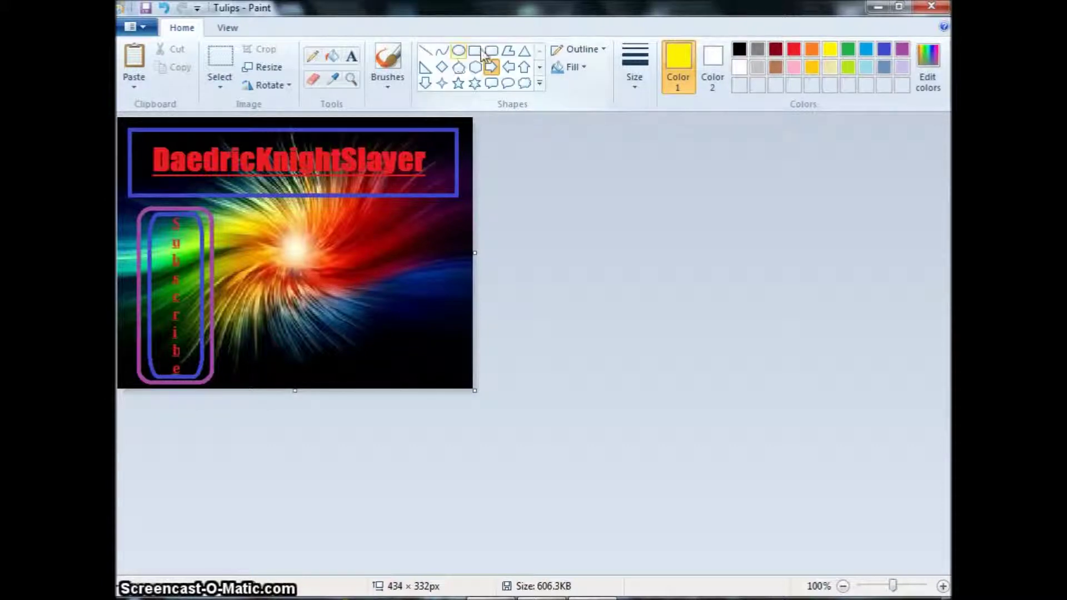
{"action": "left_click", "coordinate": [539, 83]}
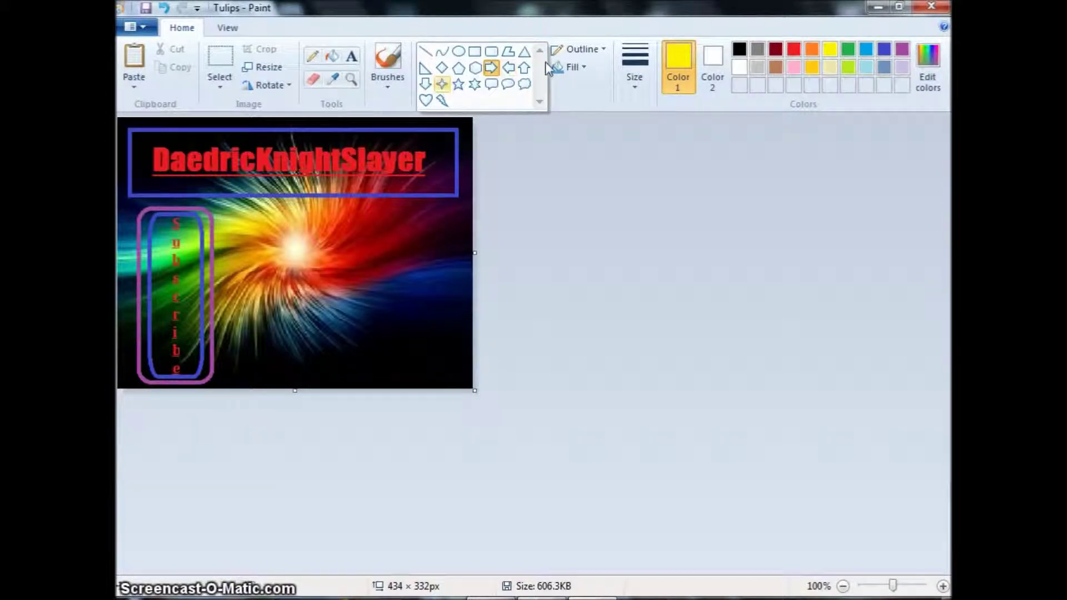
{"action": "left_click", "coordinate": [474, 51]}
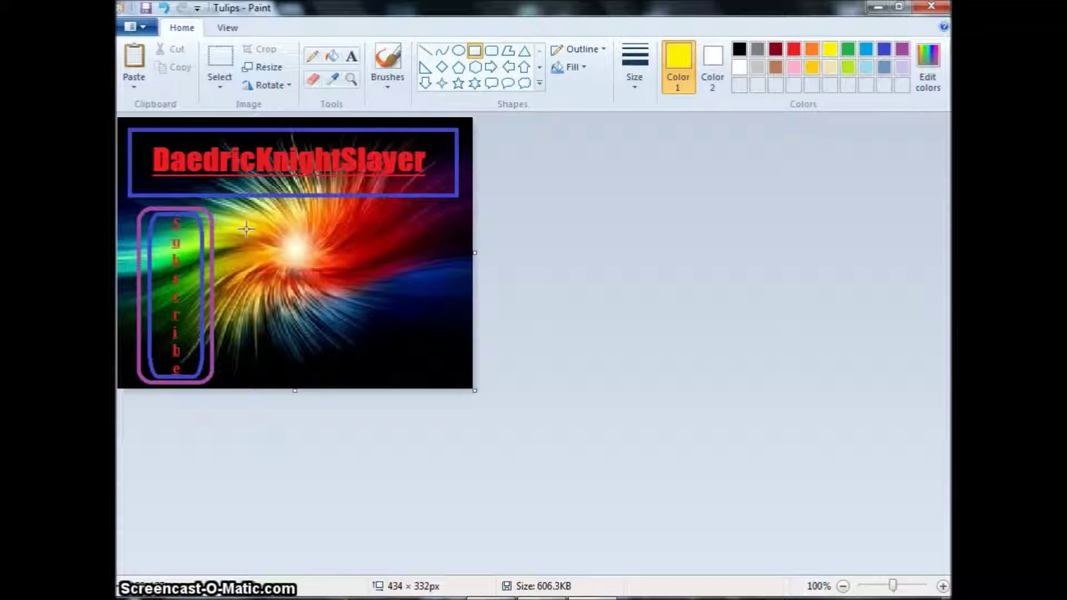
- Draw a yellow rectangle in the lower middle, then ready light grey text
{"action": "left_click_drag", "start_coordinate": [251, 301], "coordinate": [410, 379]}
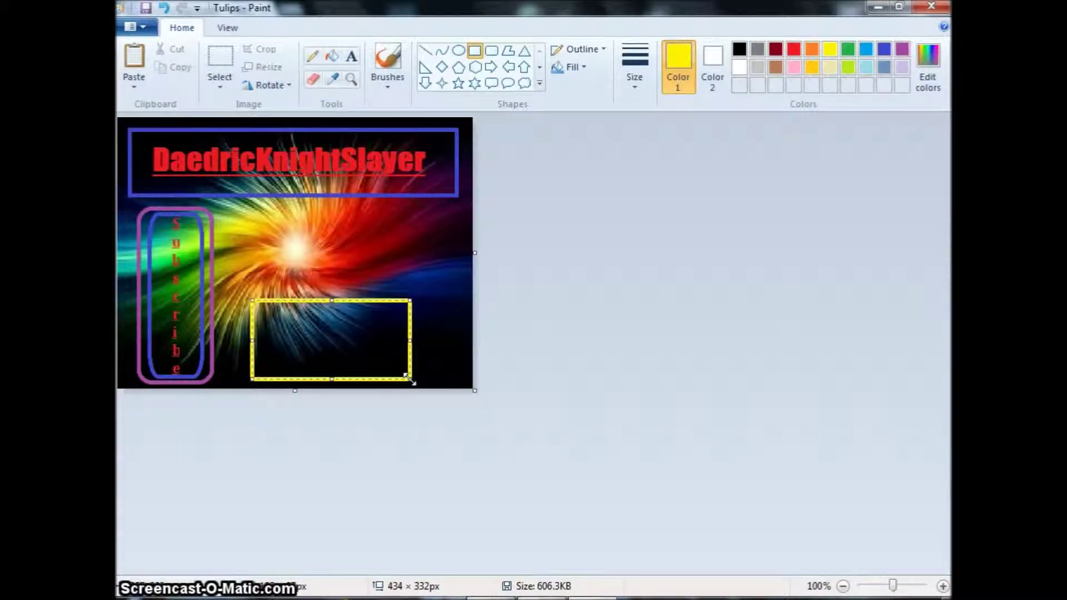
{"action": "left_click", "coordinate": [351, 56]}
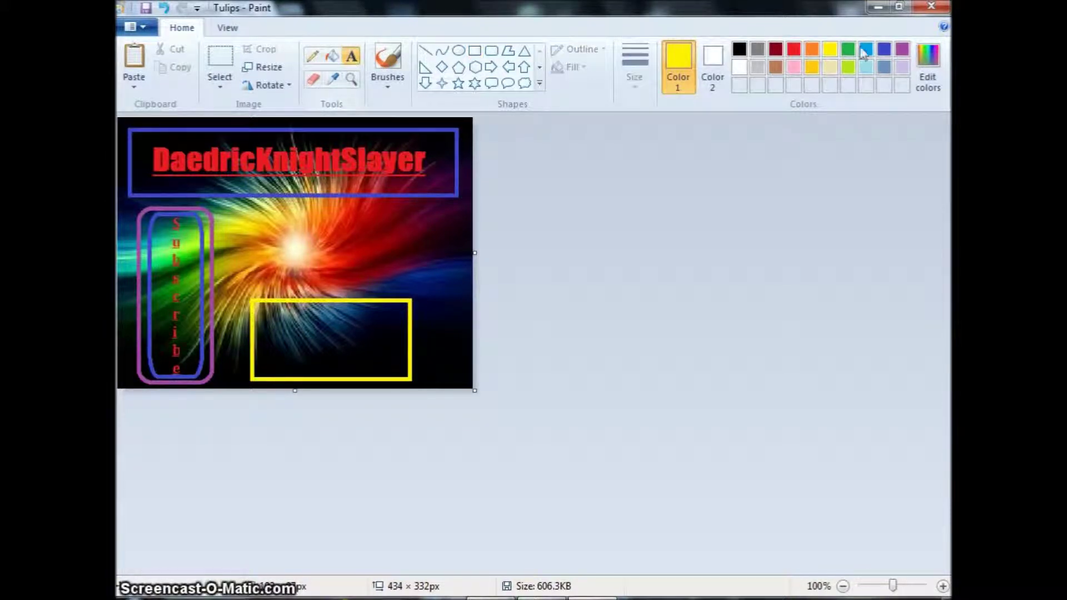
{"action": "left_click", "coordinate": [759, 65]}
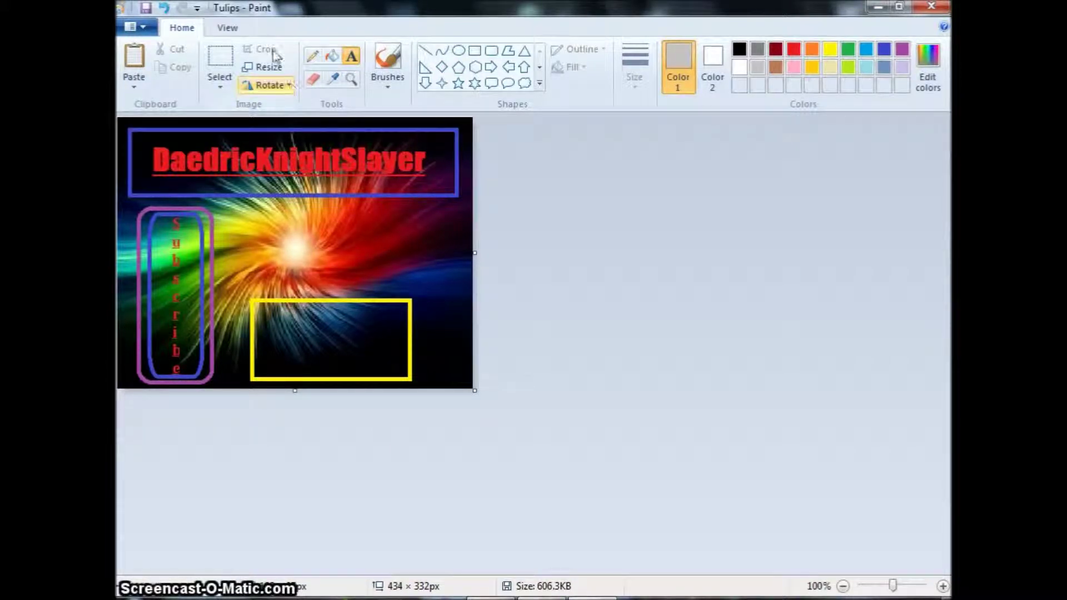
- Type 'Previous' with a row of '>>>>>>>>>>' arrows on the line below inside the yellow frame
{"action": "left_click", "coordinate": [269, 338]}
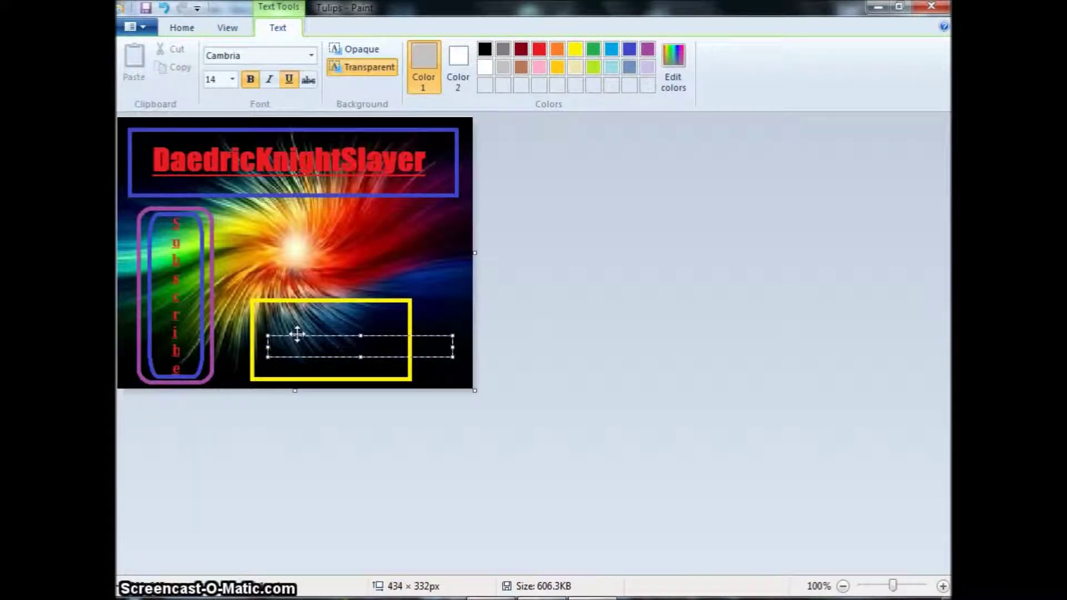
{"action": "type", "text": "Pre"}
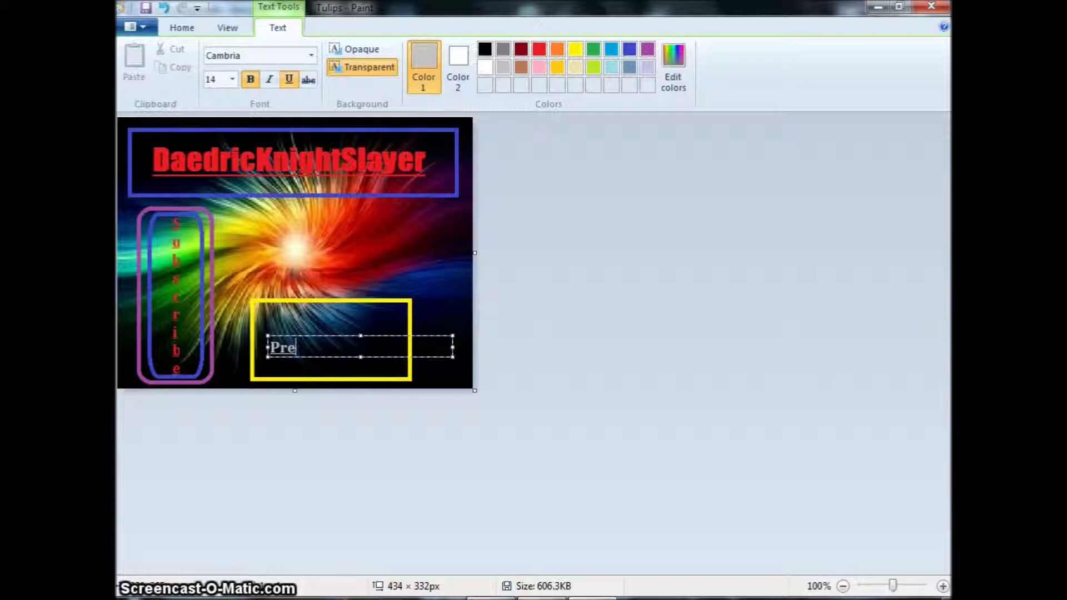
{"action": "type", "text": "vious vid"}
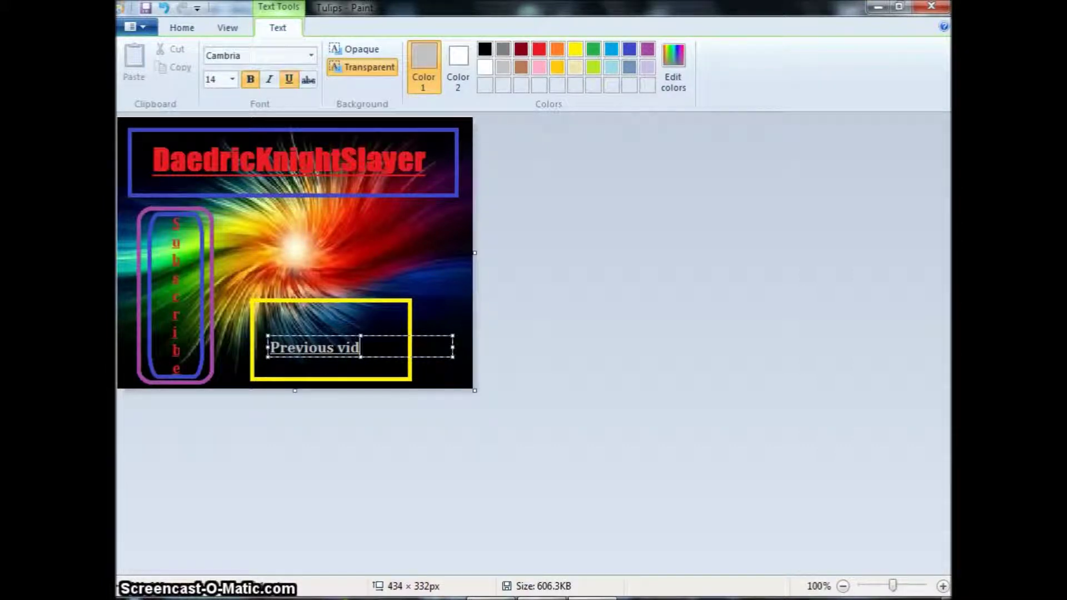
{"action": "key", "text": "Return"}
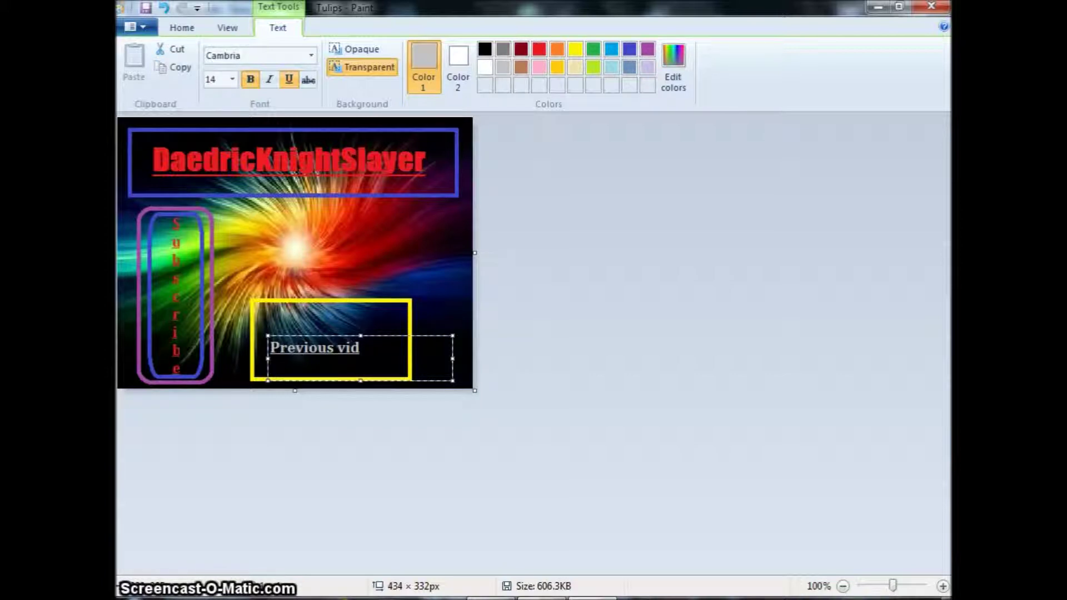
{"action": "type", "text": ">>>>>>>>>>"}
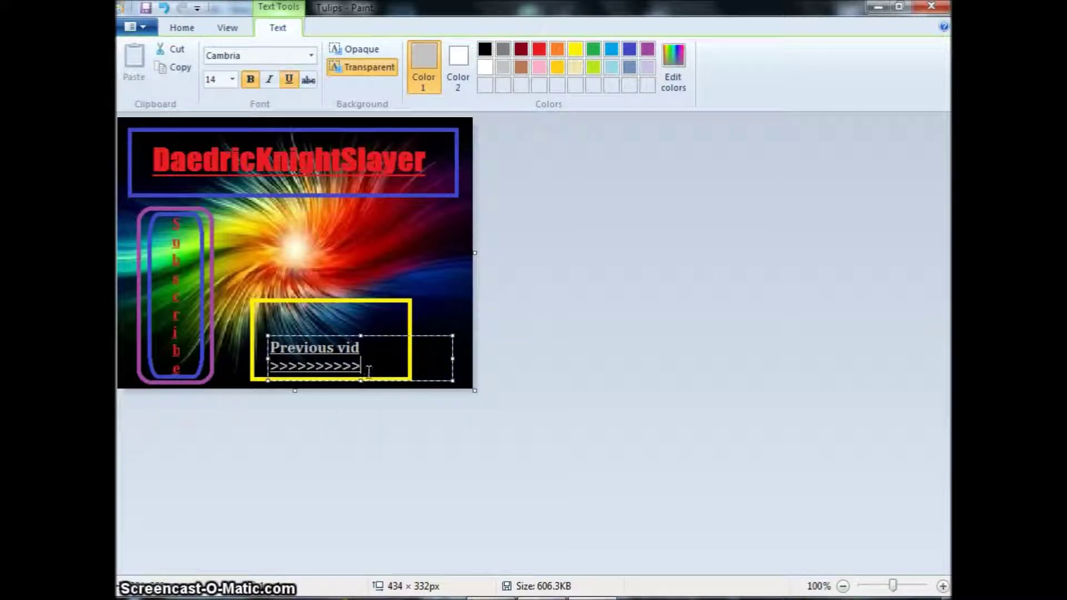
- Toggle underlining on the row of arrow characters
{"action": "left_click_drag", "start_coordinate": [361, 365], "coordinate": [268, 367]}
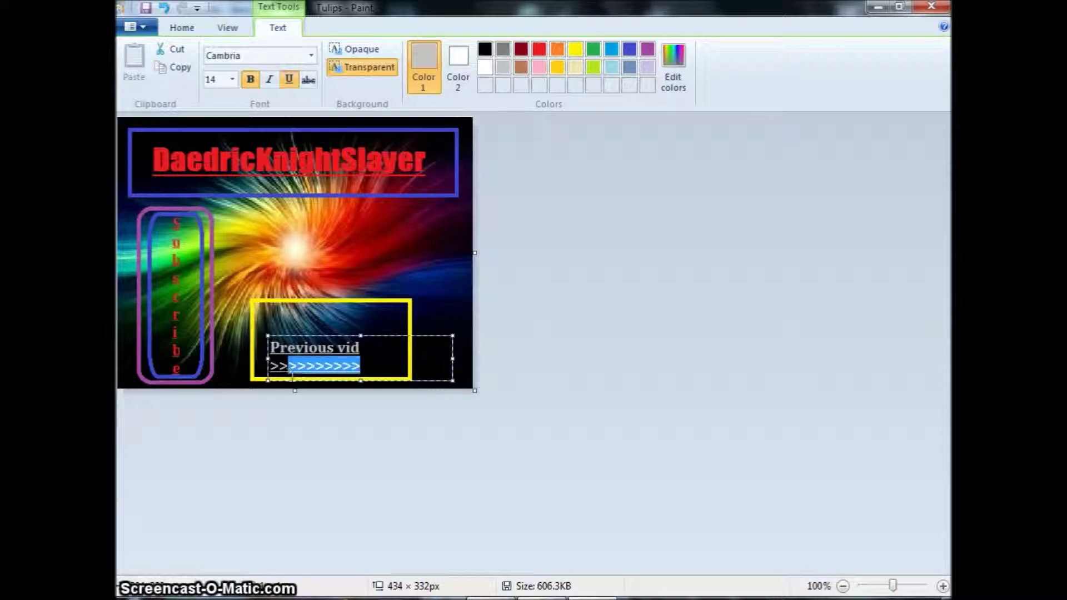
{"action": "left_click", "coordinate": [232, 78]}
{"action": "left_click", "coordinate": [290, 80]}
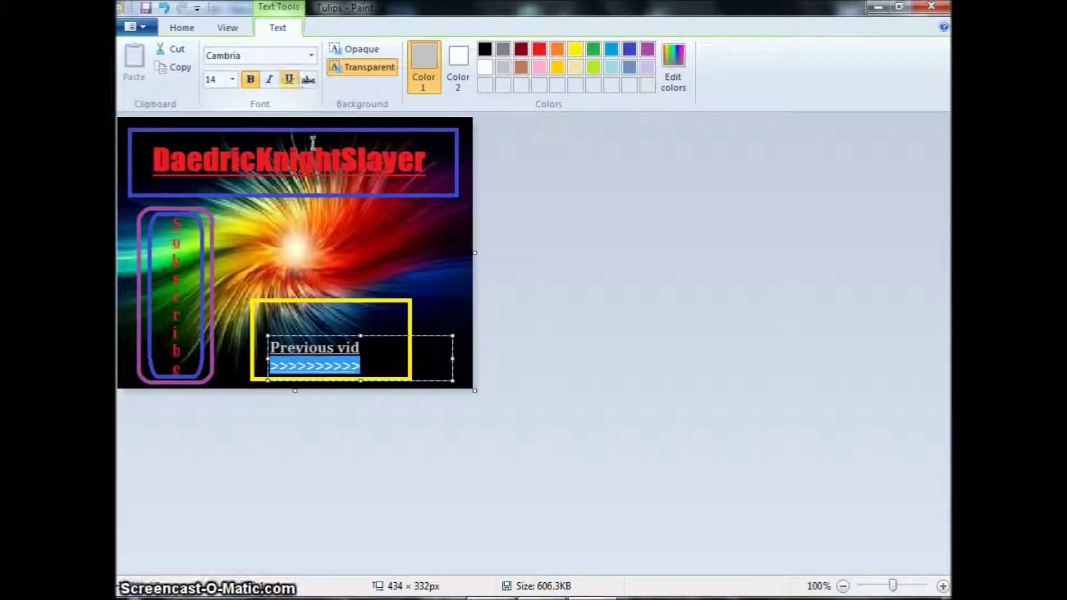
{"action": "left_click", "coordinate": [287, 79]}
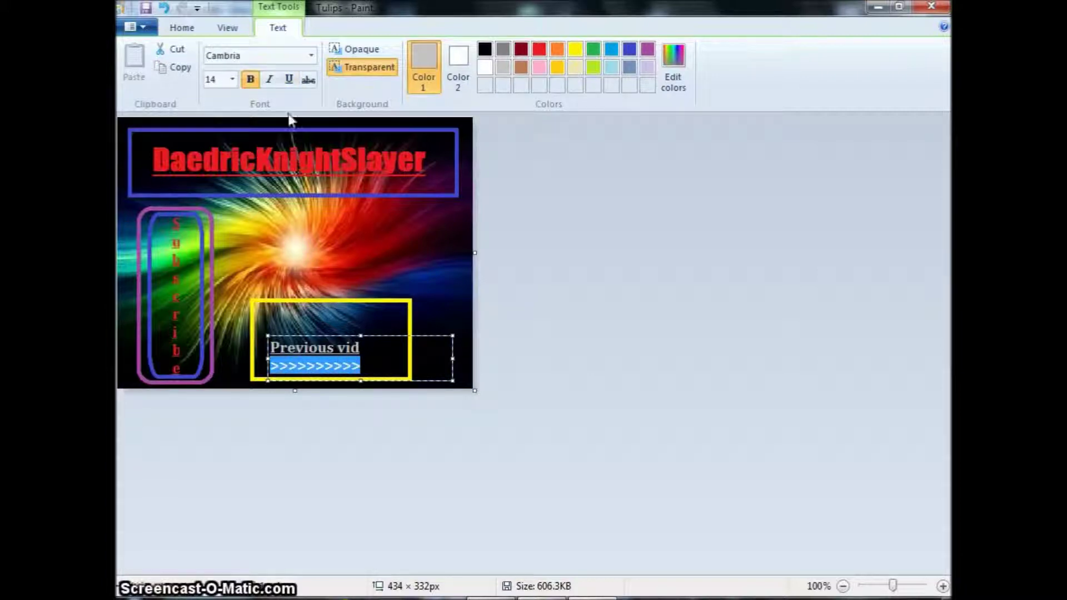
- Enlarge both label lines to size 24, trim extra arrows, and commit the label
{"action": "left_click_drag", "start_coordinate": [270, 347], "coordinate": [364, 368]}
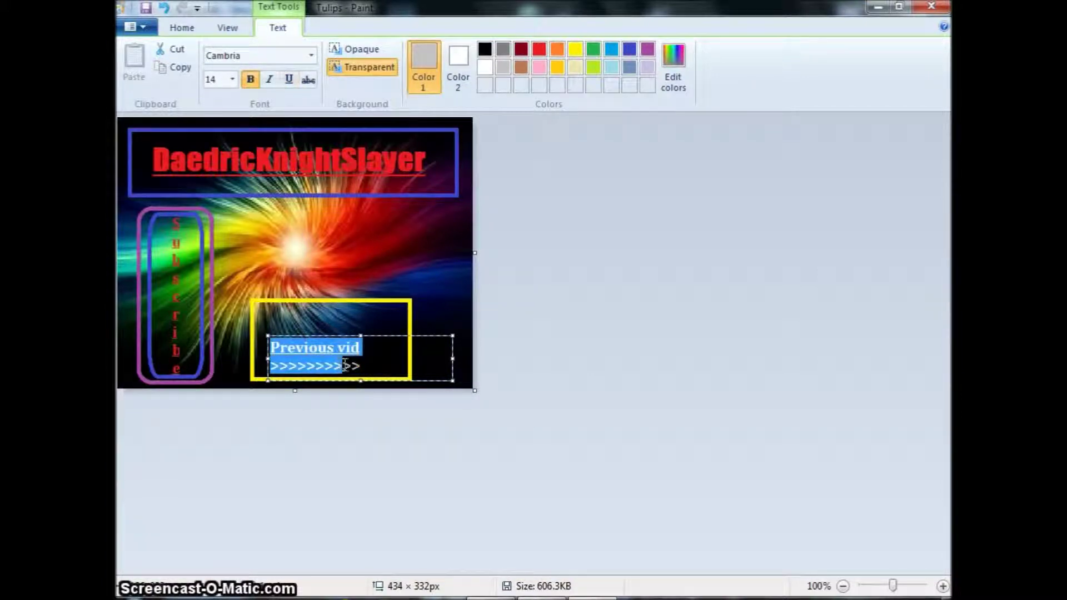
{"action": "left_click", "coordinate": [232, 79]}
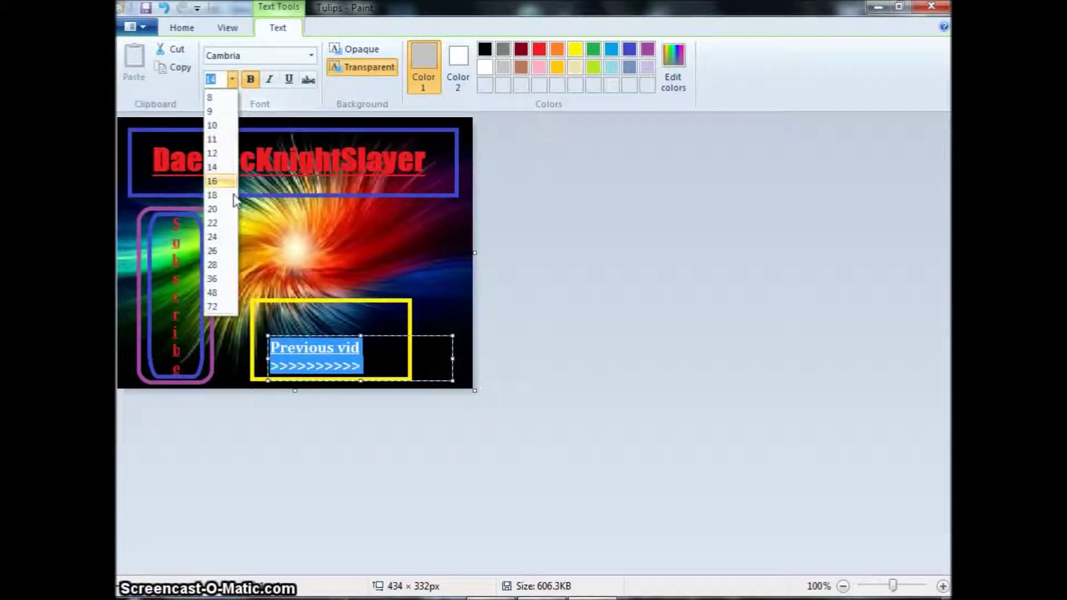
{"action": "left_click", "coordinate": [232, 237]}
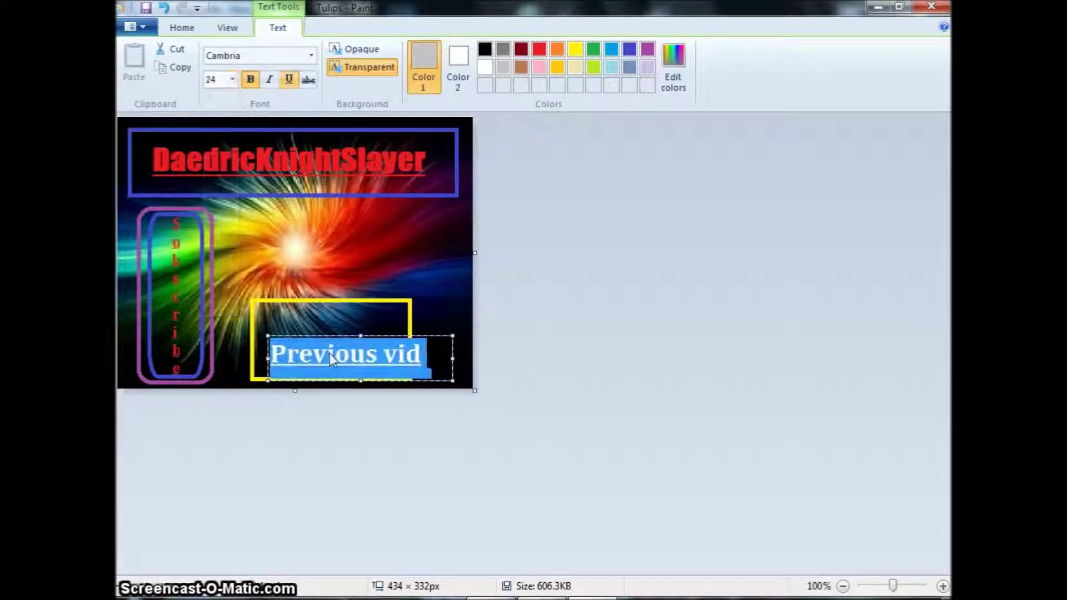
{"action": "mouse_move", "coordinate": [360, 332]}
{"action": "left_mouse_down"}
{"action": "mouse_move", "coordinate": [356, 307]}
{"action": "mouse_move", "coordinate": [319, 306]}
{"action": "left_mouse_up"}
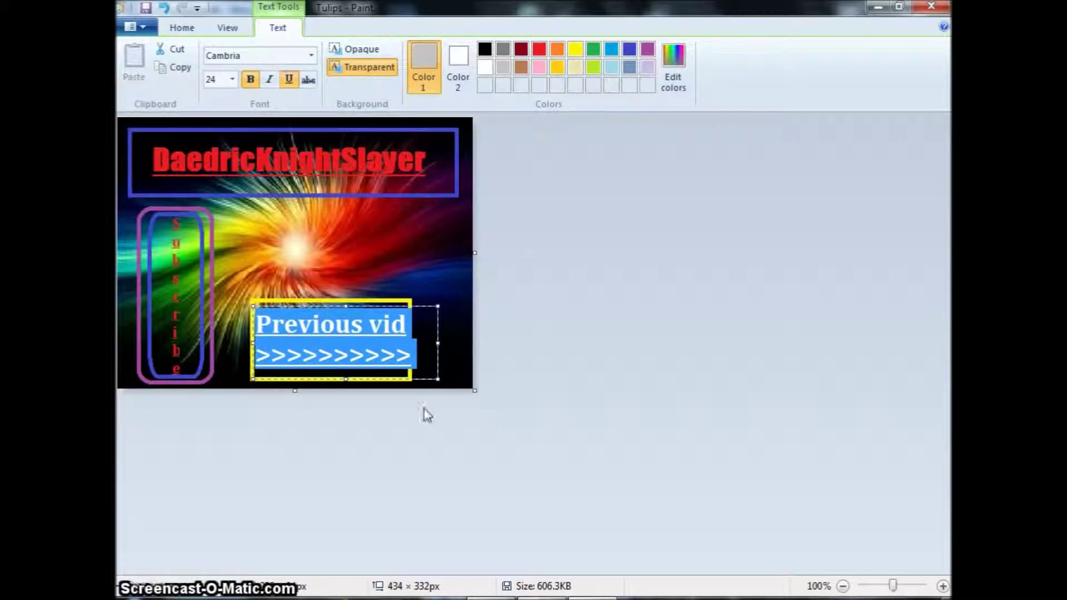
{"action": "key", "text": "Right"}
{"action": "key", "text": "BackSpace"}
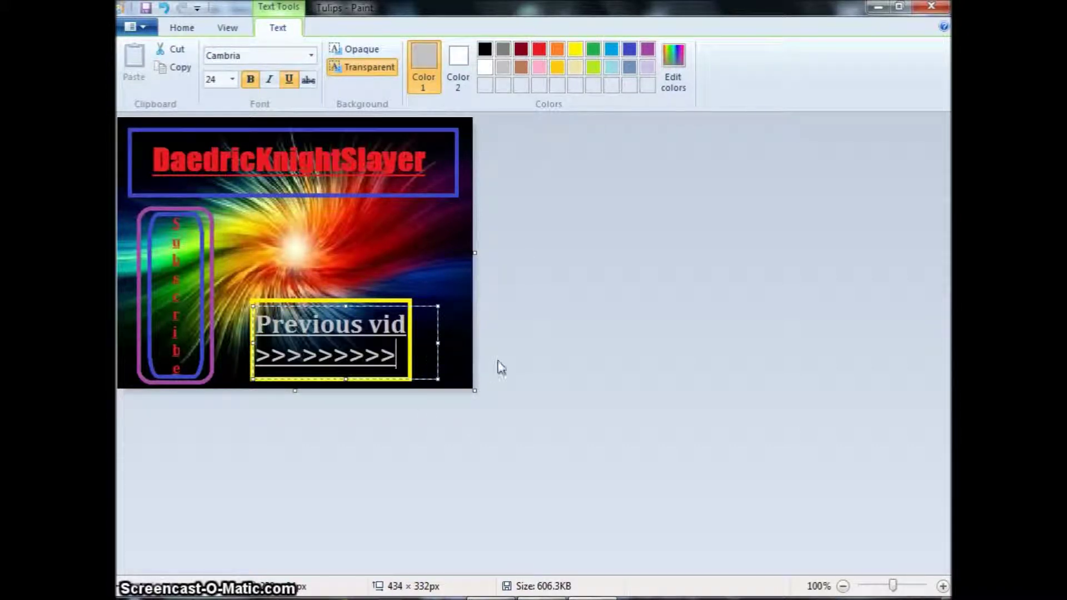
{"action": "left_click", "coordinate": [428, 278]}
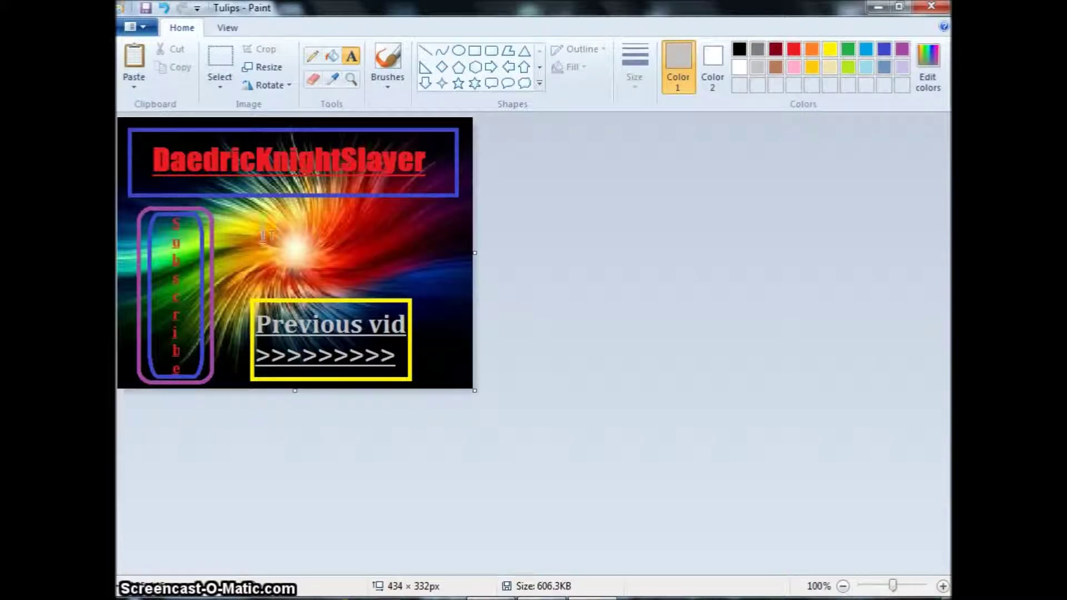
- Return to the Chrome 'cool backgrounds' image results via the taskbar
{"action": "left_click", "coordinate": [507, 599]}
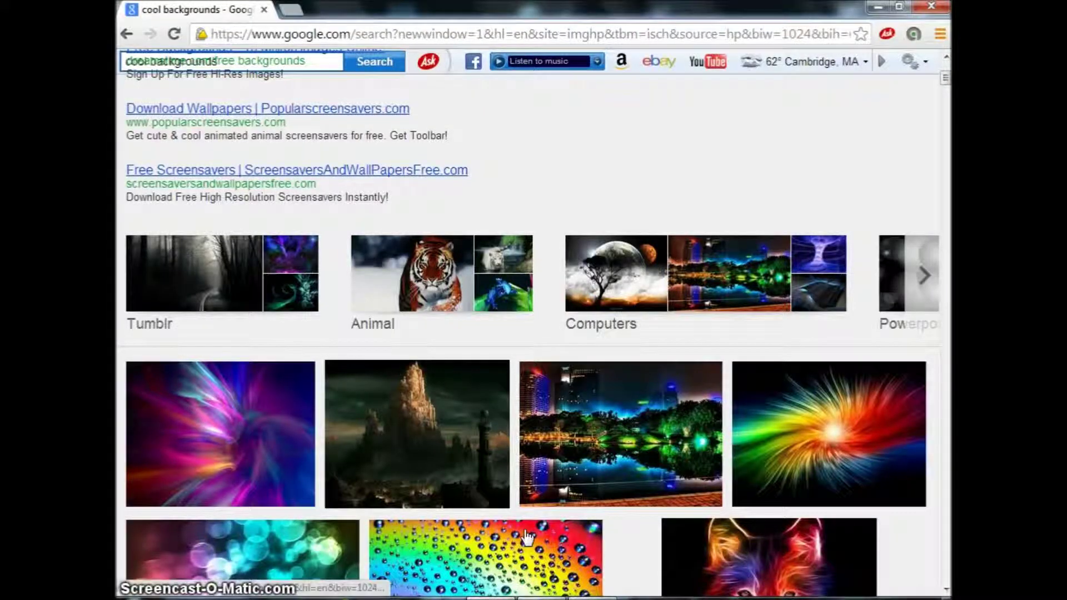
- Search Google Images for 'Minecraft Diamond'
{"action": "scroll", "coordinate": [377, 174], "scroll_direction": "up", "scroll_amount": 5}
{"action": "left_click_drag", "start_coordinate": [326, 128], "coordinate": [159, 129]}
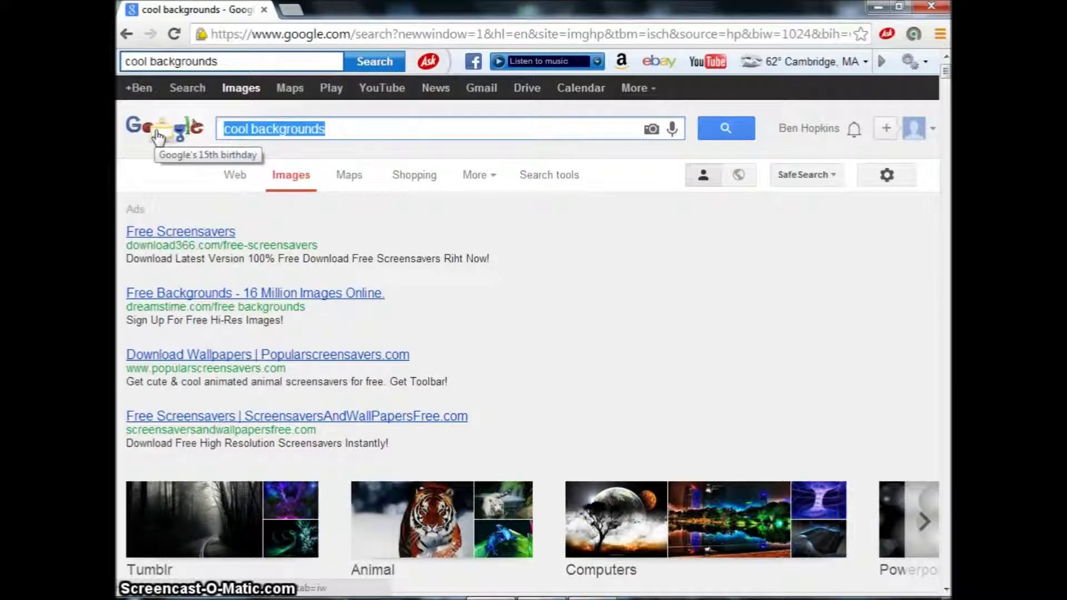
{"action": "type", "text": "M"}
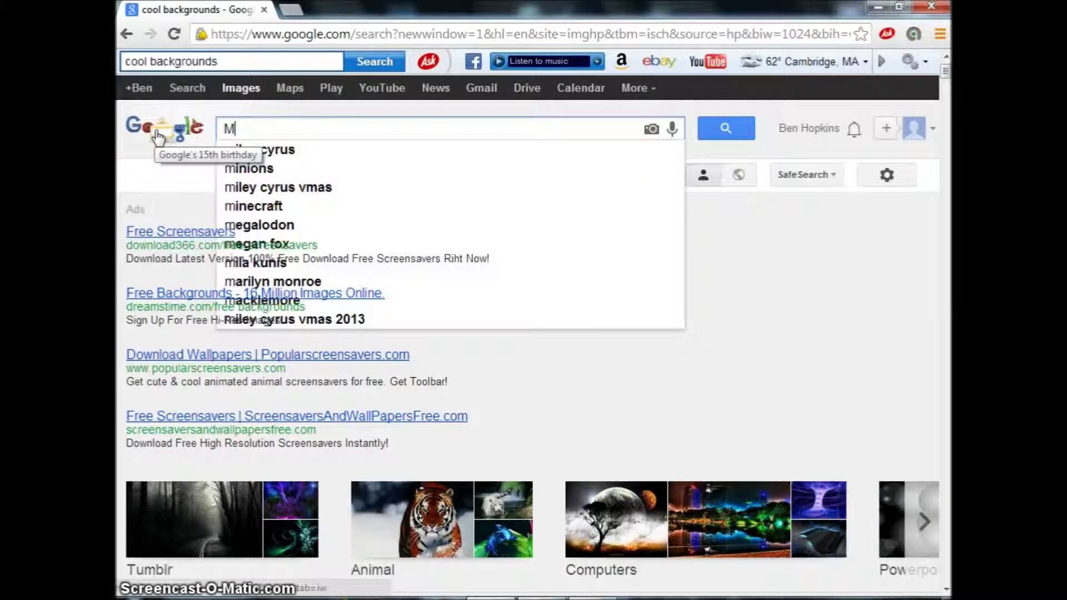
{"action": "type", "text": "inecraft"}
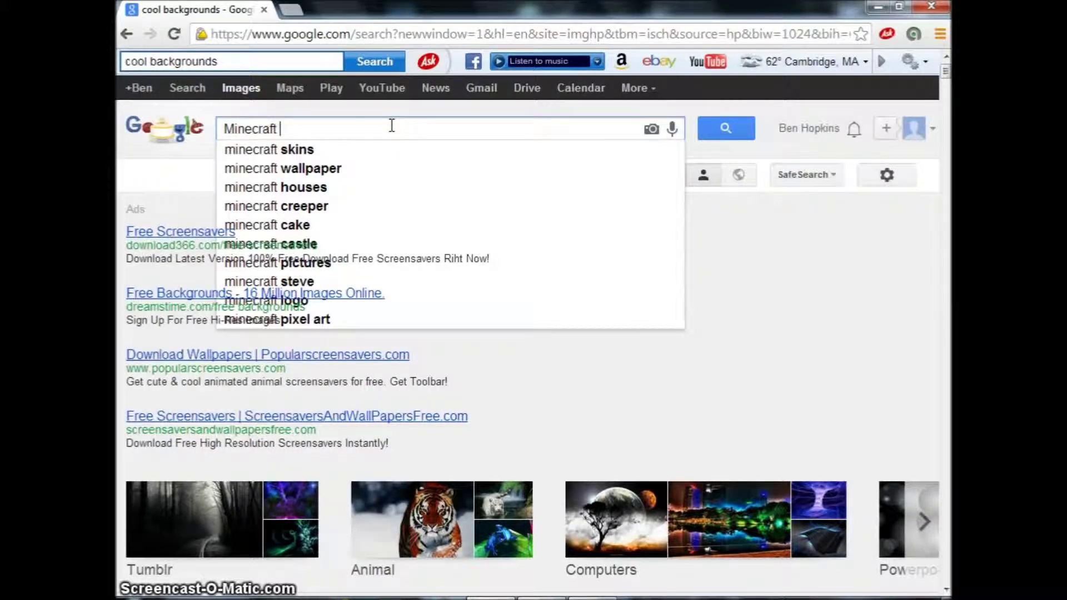
{"action": "type", "text": "Diamo"}
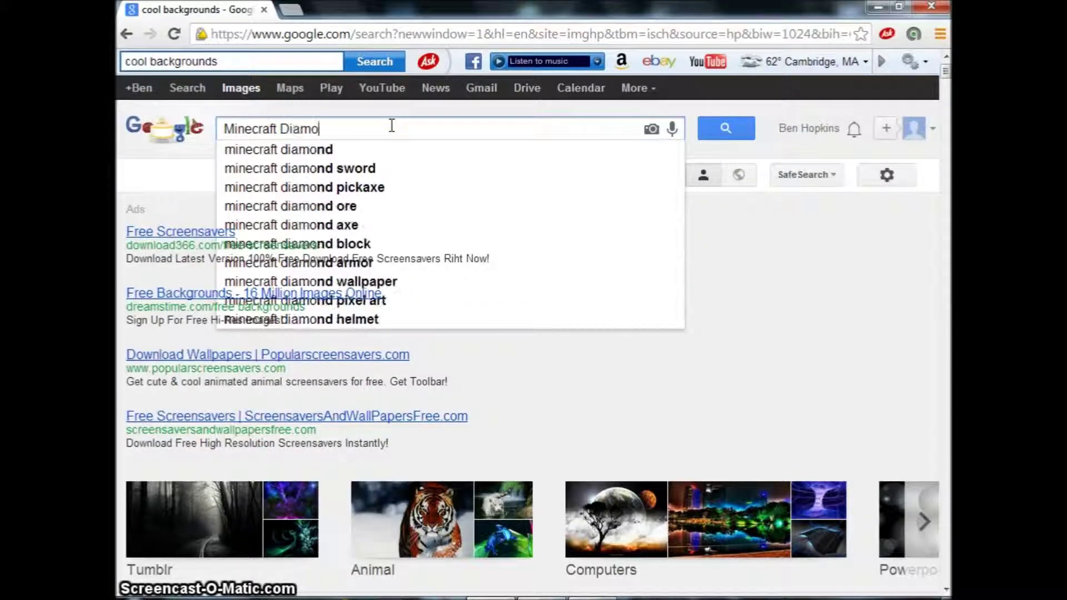
{"action": "type", "text": "nd"}
{"action": "key", "text": "Return"}
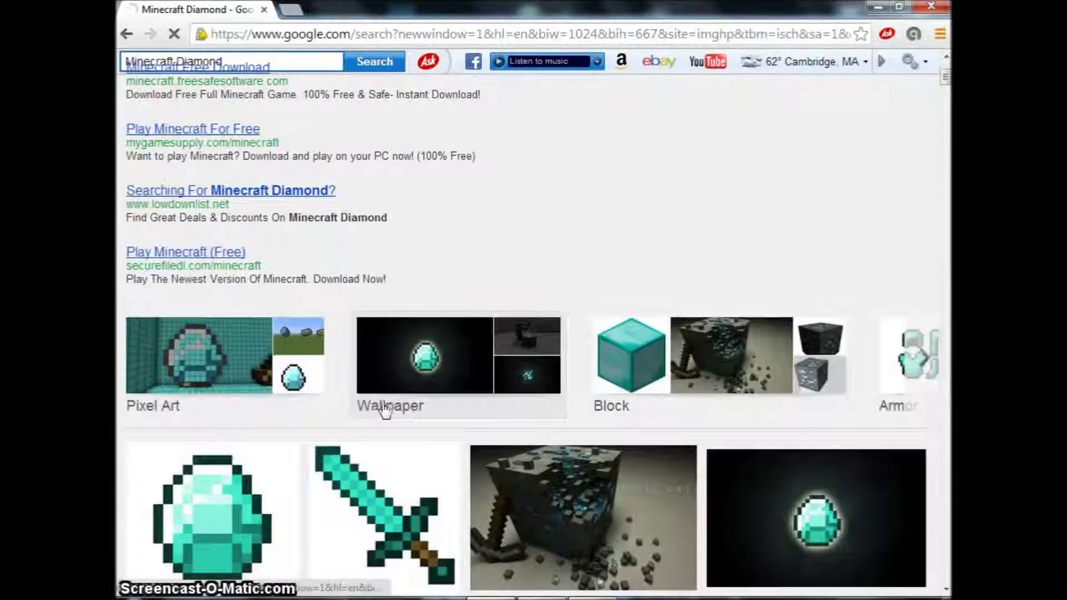
- Copy the diamond sword image and return to Paint
{"action": "scroll", "coordinate": [415, 395], "scroll_direction": "down", "scroll_amount": 3}
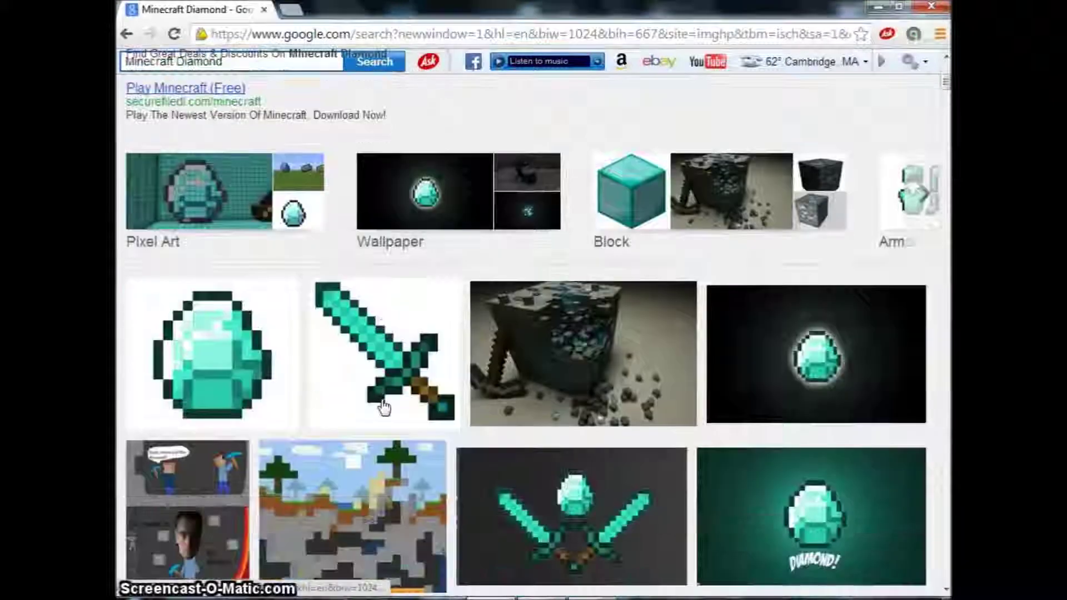
{"action": "right_click", "coordinate": [364, 348]}
{"action": "left_click", "coordinate": [425, 492]}
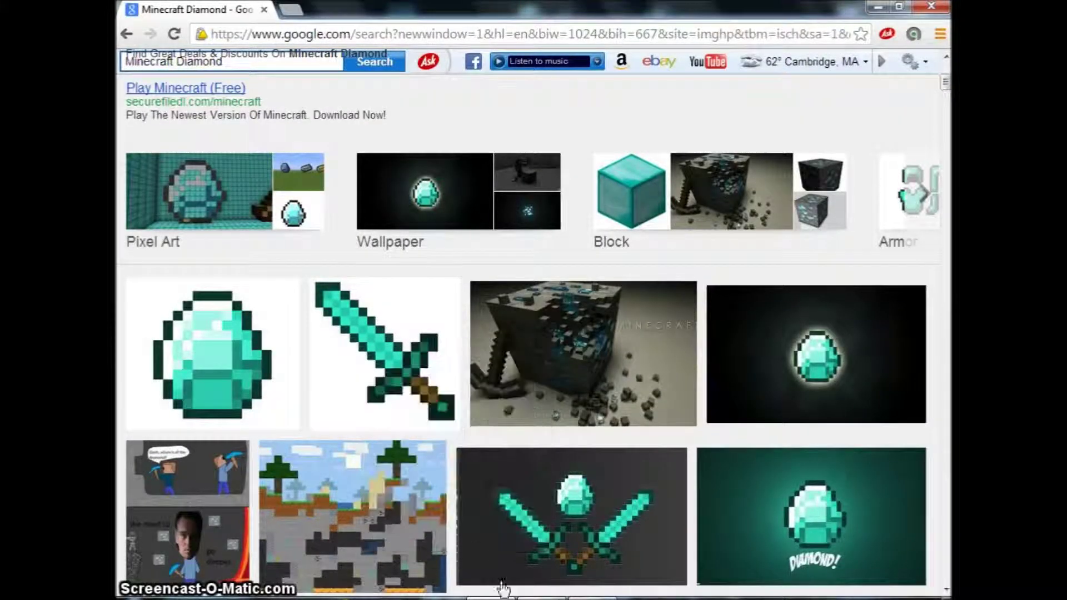
{"action": "key", "text": "alt+Tab"}
- Paste the sword onto the banner, shrink it, then delete it
{"action": "left_click", "coordinate": [134, 62]}
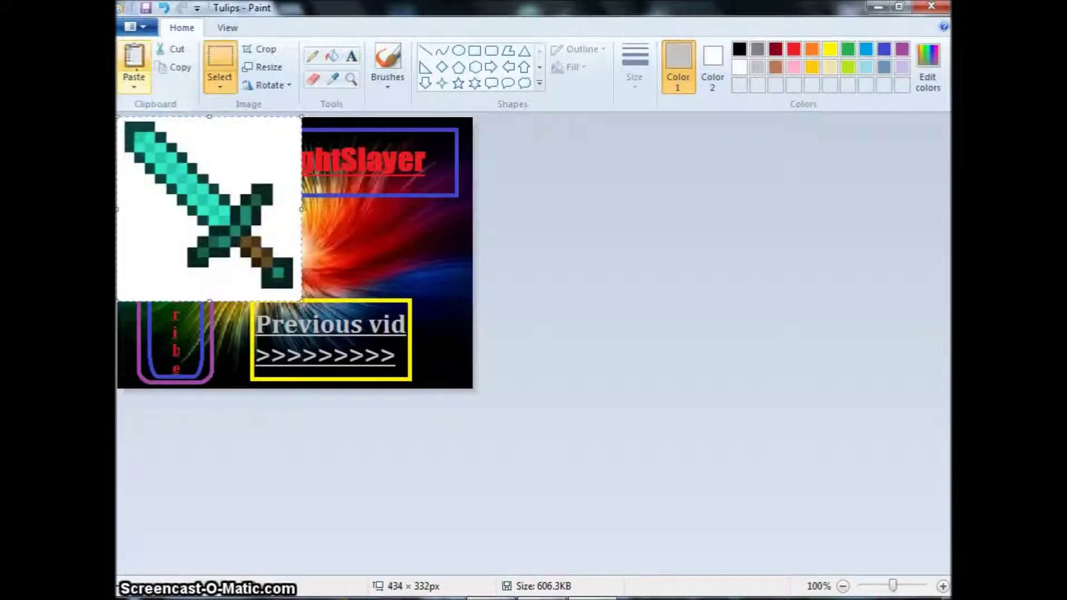
{"action": "left_click_drag", "start_coordinate": [185, 176], "coordinate": [290, 218]}
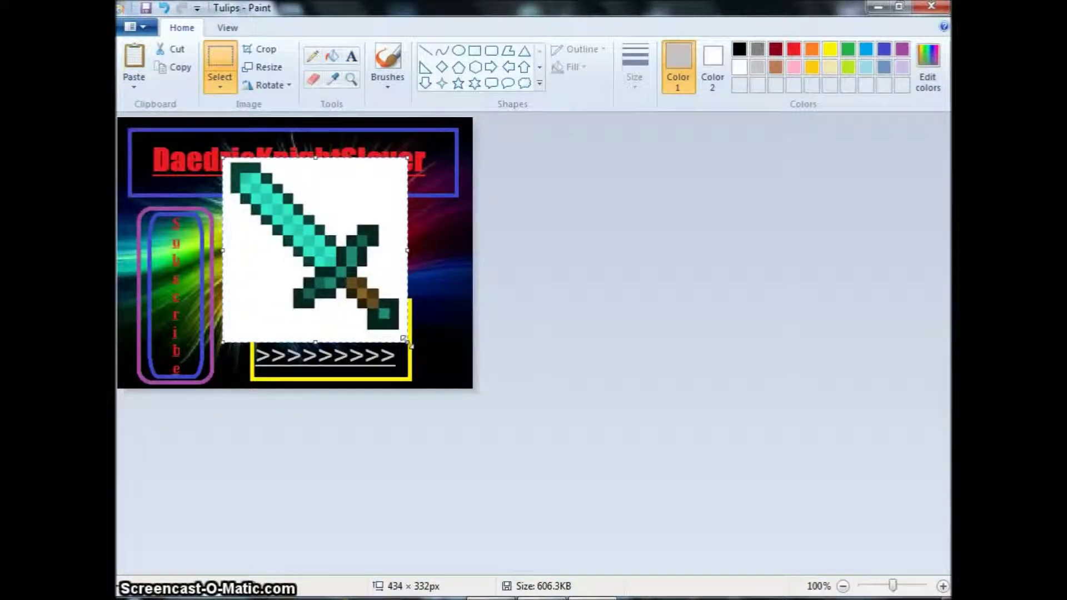
{"action": "left_click_drag", "start_coordinate": [409, 344], "coordinate": [320, 251]}
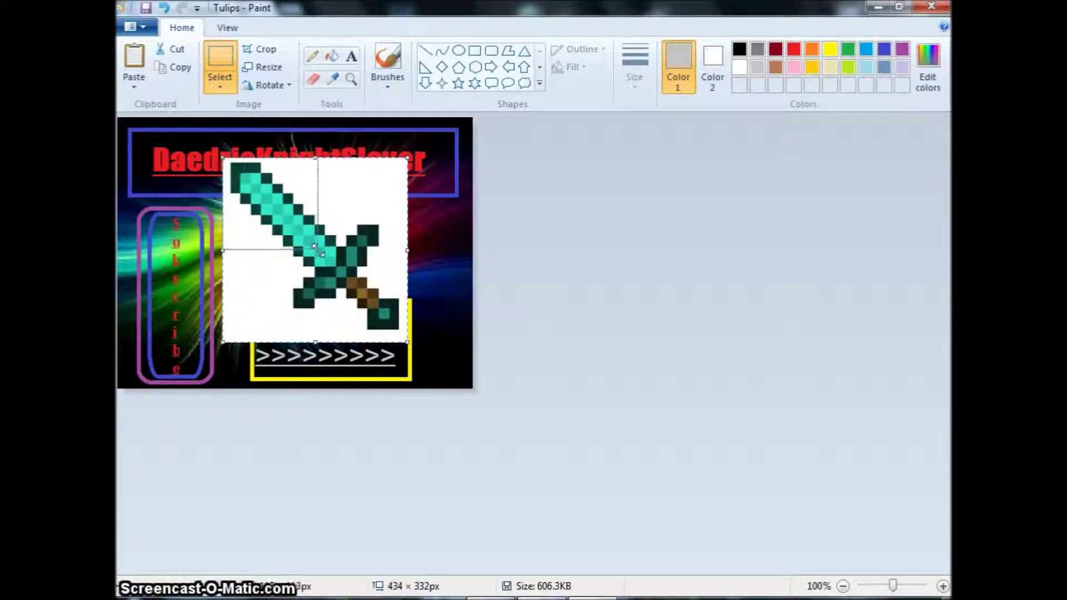
{"action": "left_click_drag", "start_coordinate": [320, 252], "coordinate": [320, 252]}
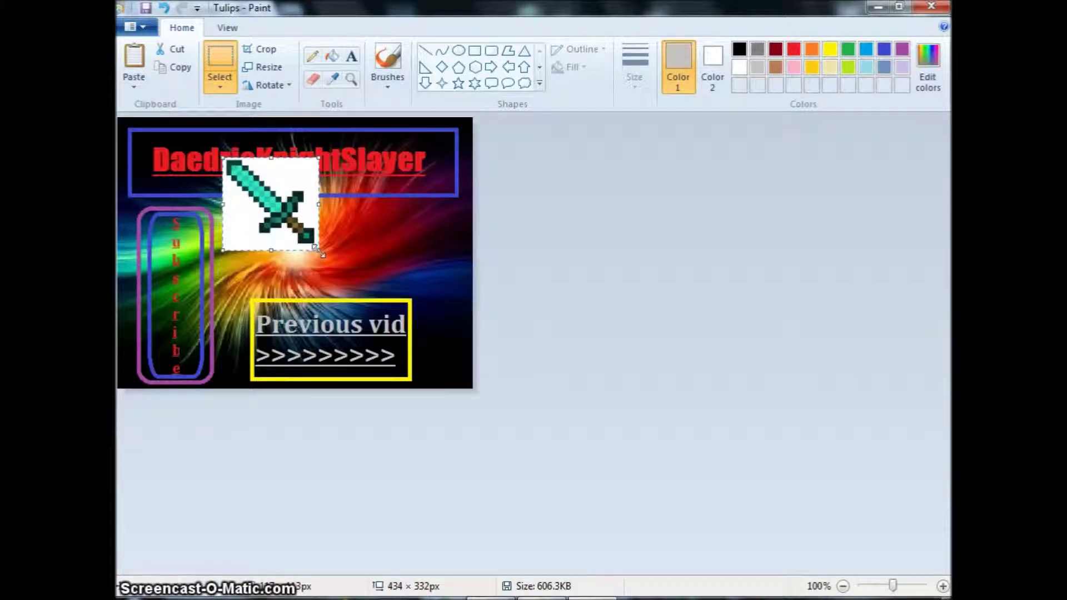
{"action": "key", "text": "Delete"}
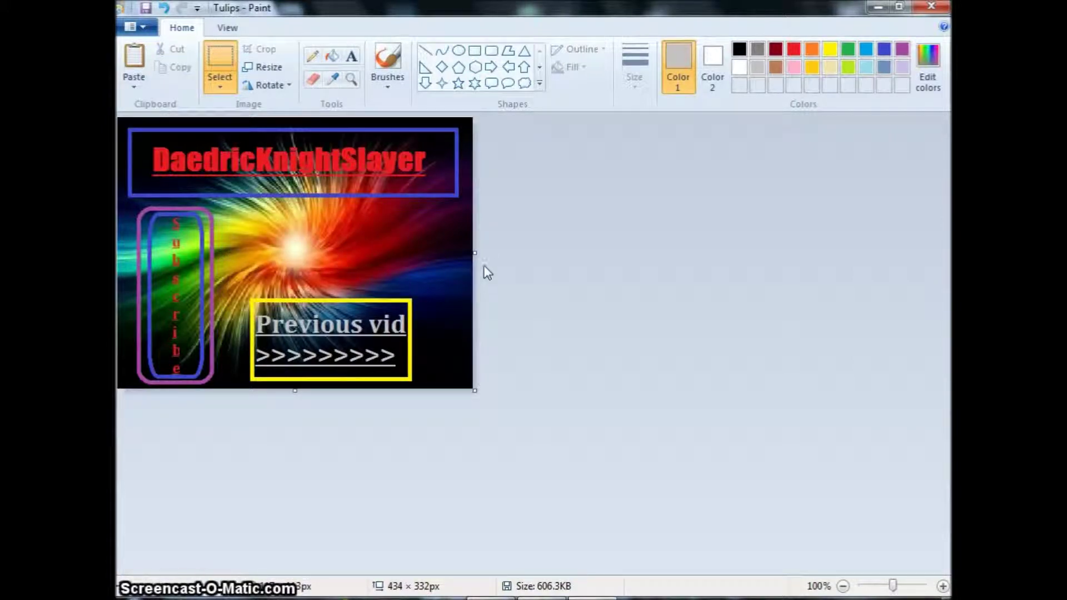
- Widen the canvas to 791px, paste the sword again, and shrink it in the new white area
{"action": "left_click_drag", "start_coordinate": [479, 253], "coordinate": [768, 253]}
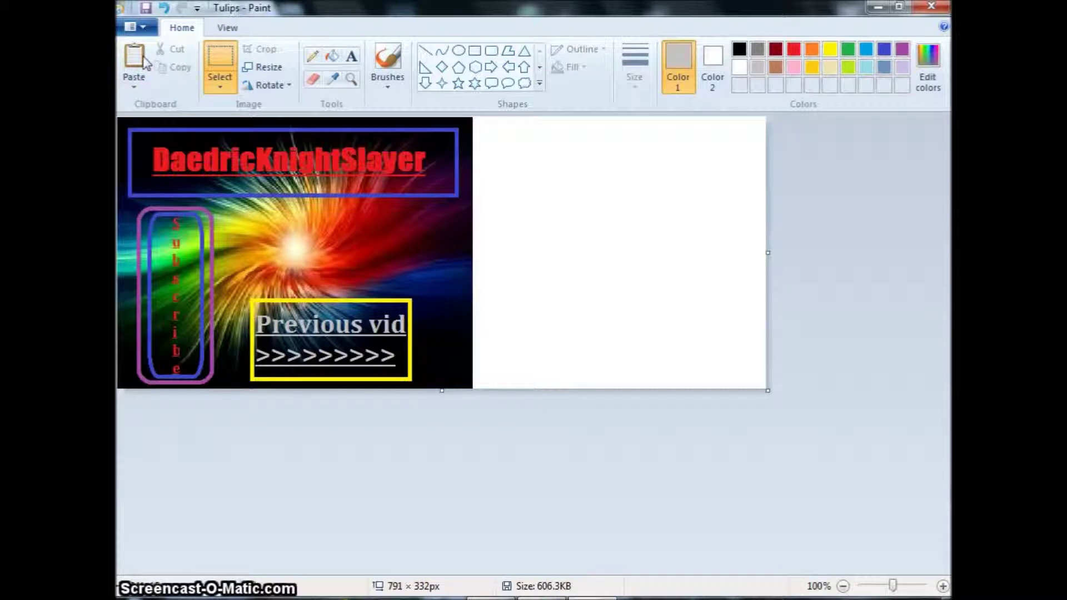
{"action": "left_click", "coordinate": [143, 57]}
{"action": "left_click_drag", "start_coordinate": [156, 194], "coordinate": [560, 228]}
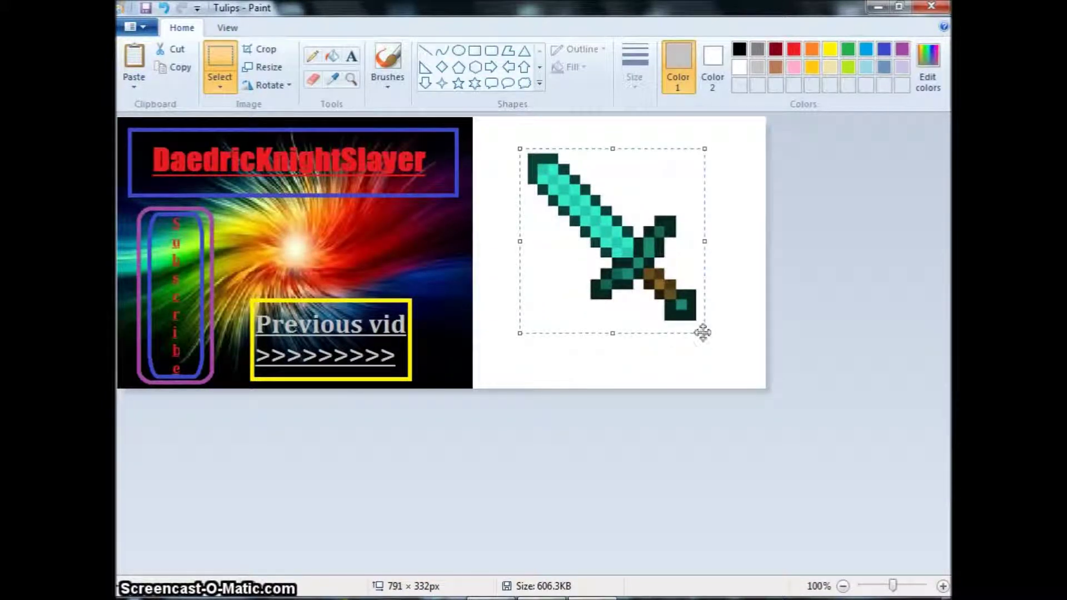
{"action": "left_click_drag", "start_coordinate": [705, 332], "coordinate": [614, 243]}
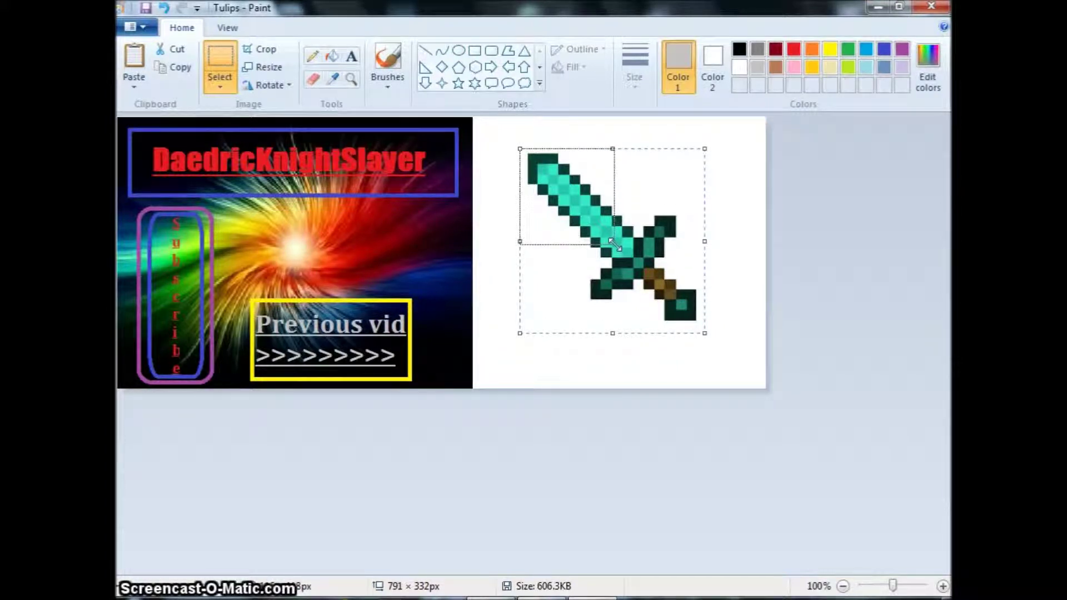
{"action": "left_click_drag", "start_coordinate": [614, 243], "coordinate": [381, 268]}
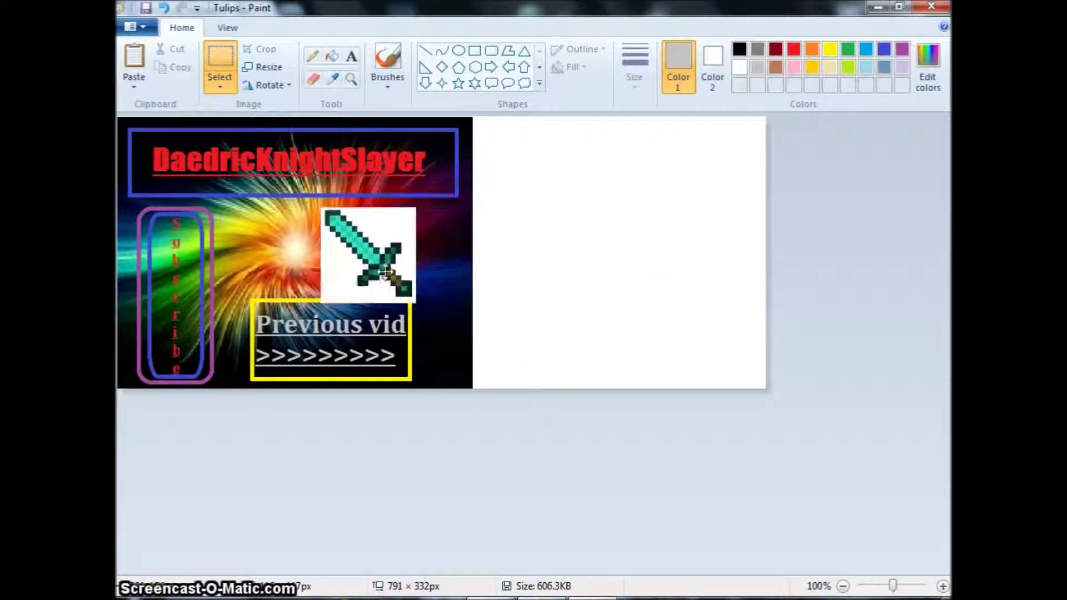
{"action": "key", "text": "ctrl+z"}
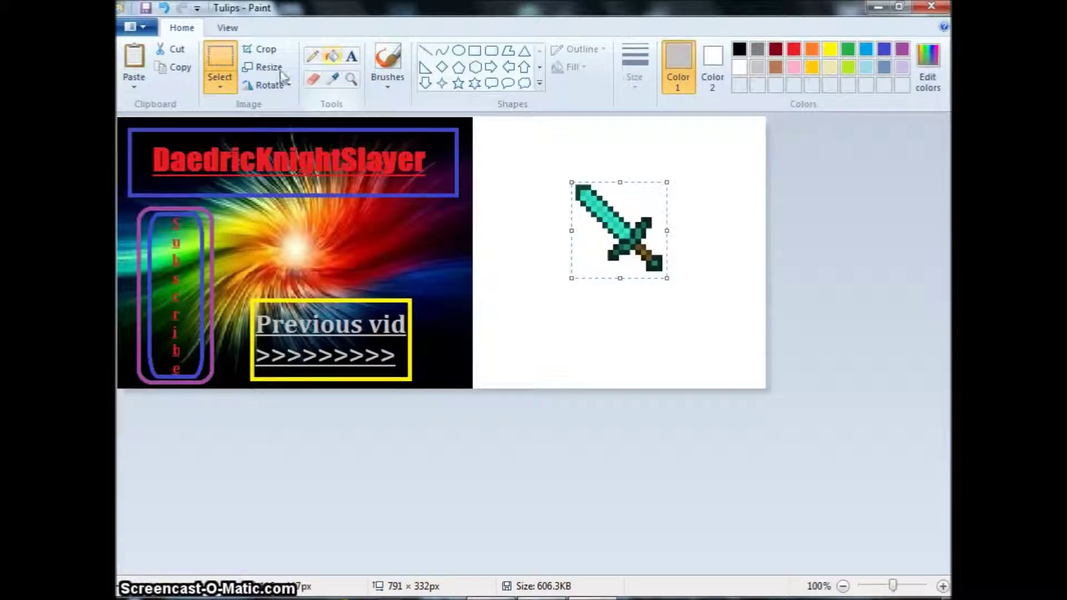
- Turn on Transparent selection and reselect the sword in the white area
{"action": "left_click", "coordinate": [220, 86]}
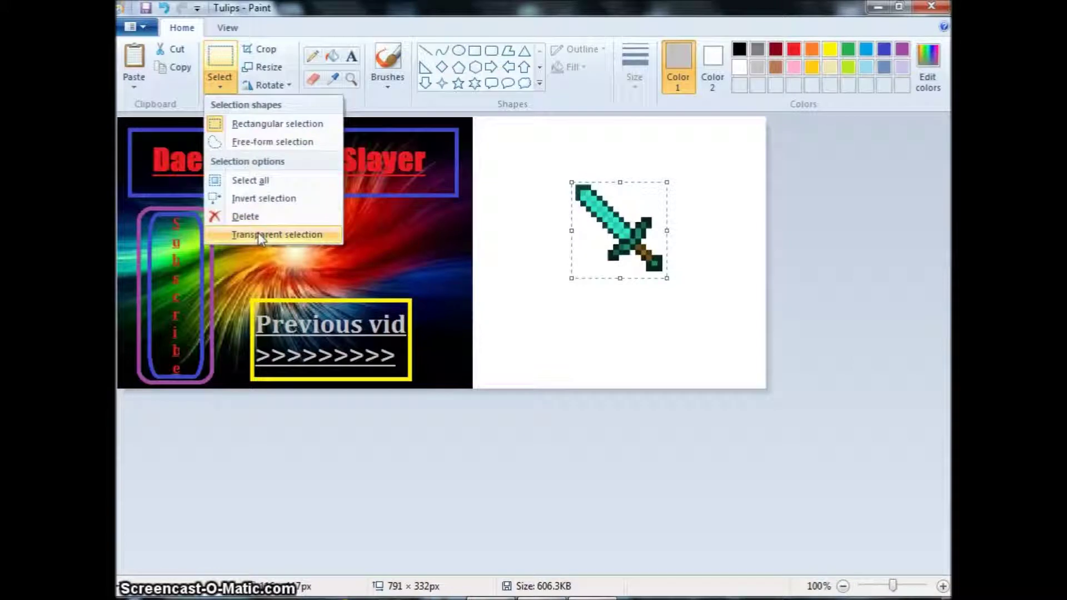
{"action": "left_click", "coordinate": [257, 232]}
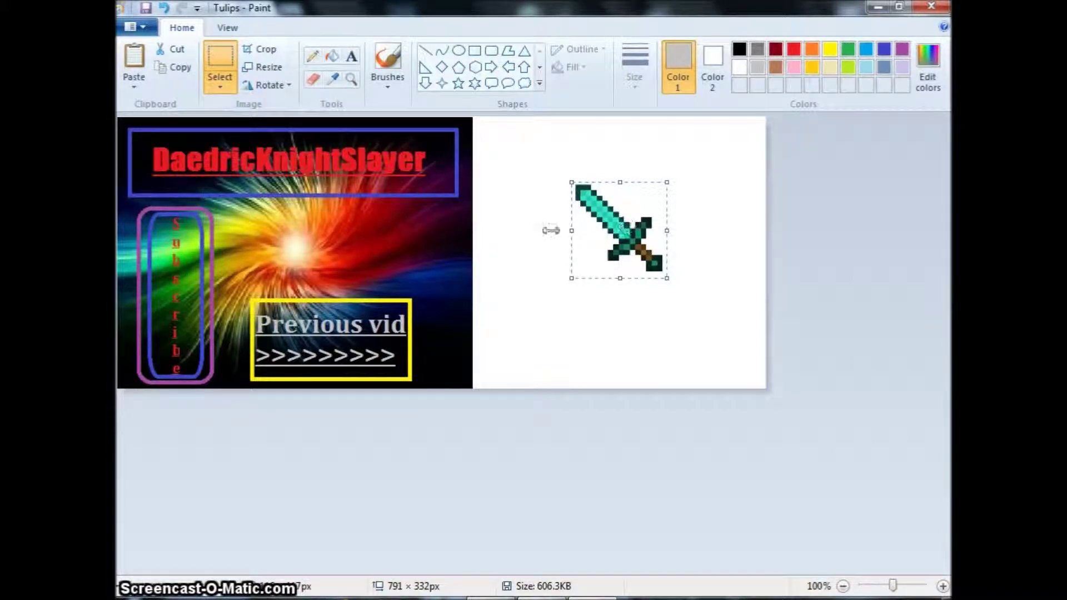
{"action": "left_click", "coordinate": [534, 219]}
{"action": "left_click_drag", "start_coordinate": [571, 178], "coordinate": [670, 279]}
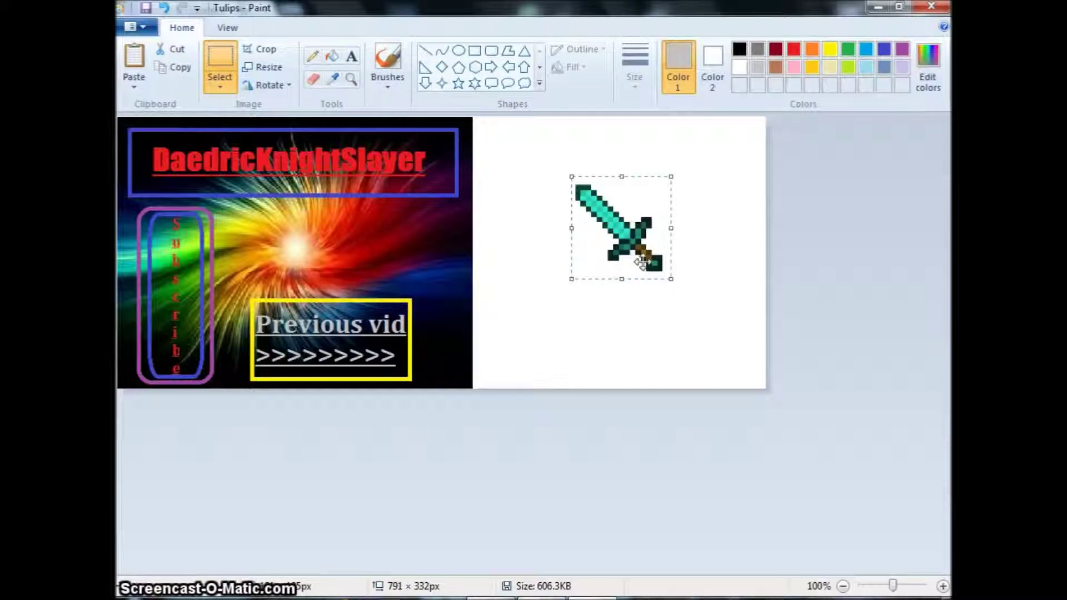
{"action": "left_click_drag", "start_coordinate": [643, 262], "coordinate": [650, 256]}
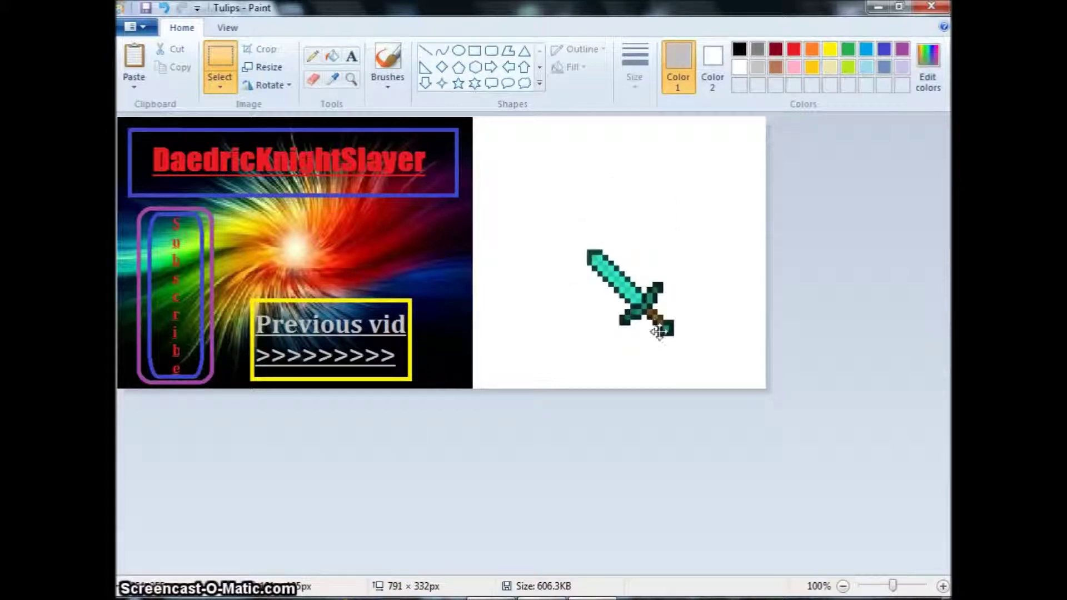
- Try a blue fill around the sword, then undo it
{"action": "left_click", "coordinate": [331, 56]}
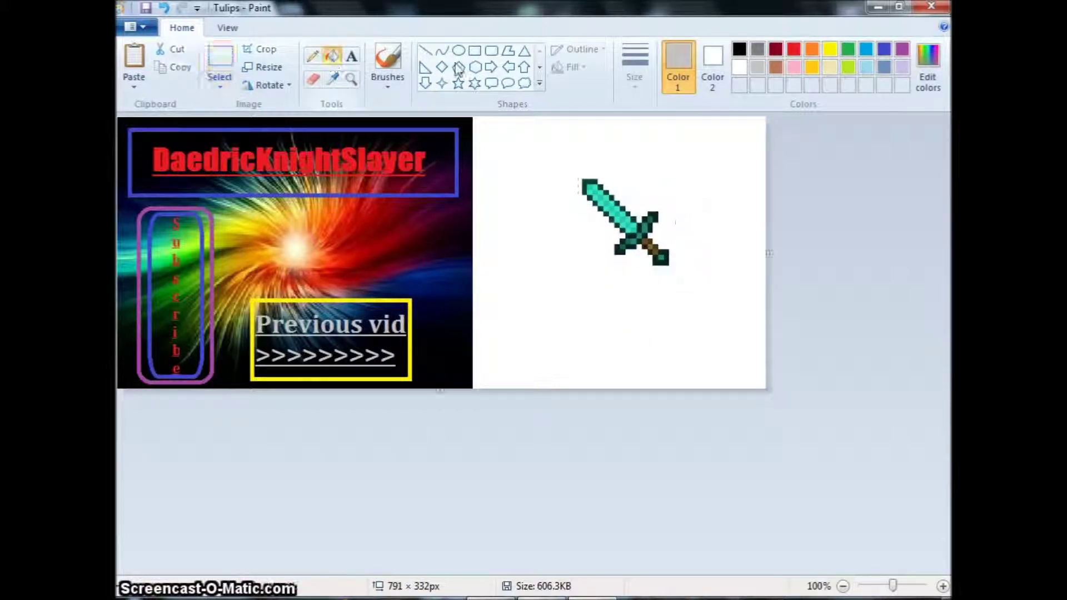
{"action": "left_click", "coordinate": [878, 50]}
{"action": "left_click", "coordinate": [567, 246]}
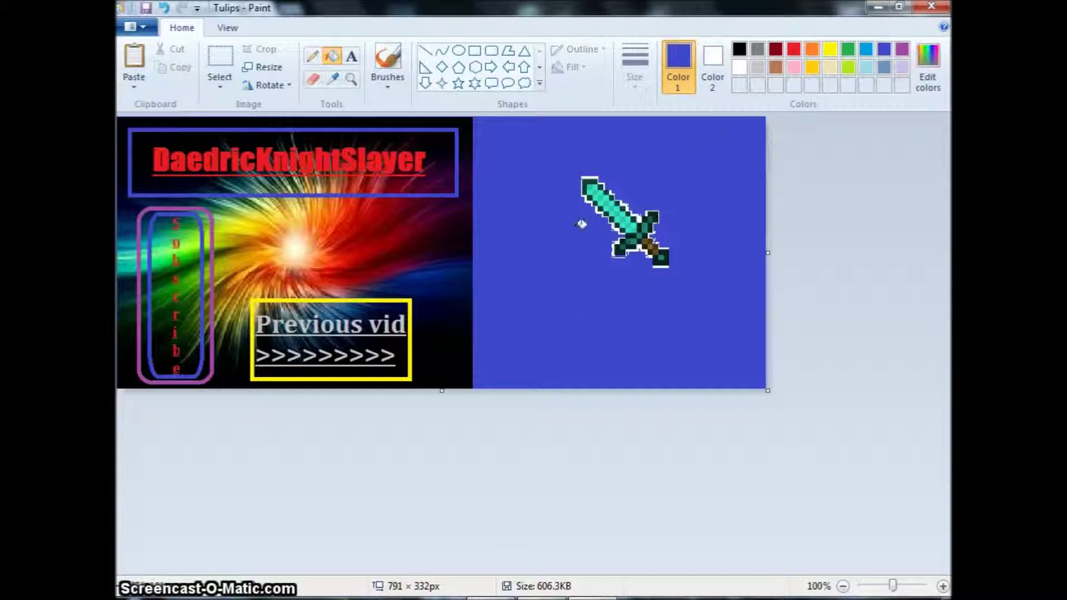
{"action": "key", "text": "ctrl+z"}
- Test moving the sword onto the banner, then undo the placement
{"action": "left_click", "coordinate": [218, 60]}
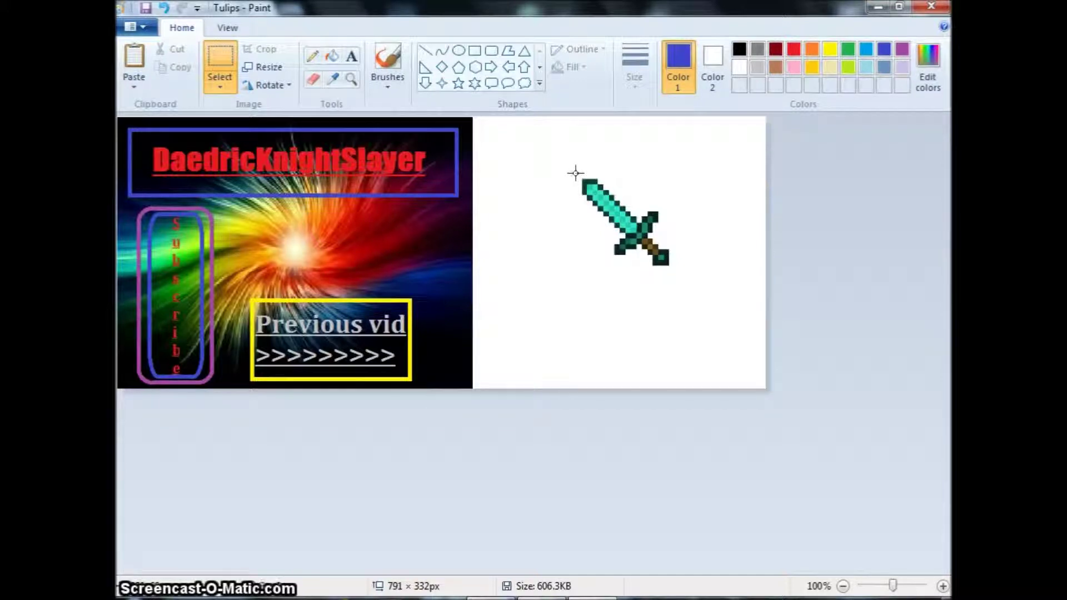
{"action": "mouse_move", "coordinate": [575, 173]}
{"action": "left_mouse_down"}
{"action": "mouse_move", "coordinate": [674, 276]}
{"action": "mouse_move", "coordinate": [371, 271]}
{"action": "left_mouse_up"}
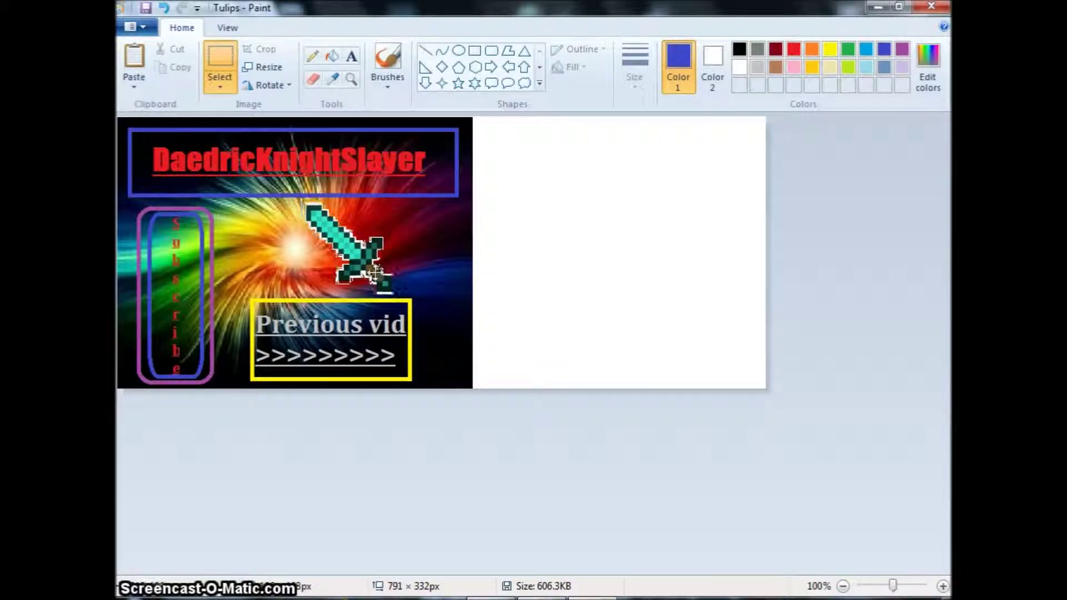
{"action": "left_click_drag", "start_coordinate": [372, 271], "coordinate": [400, 271]}
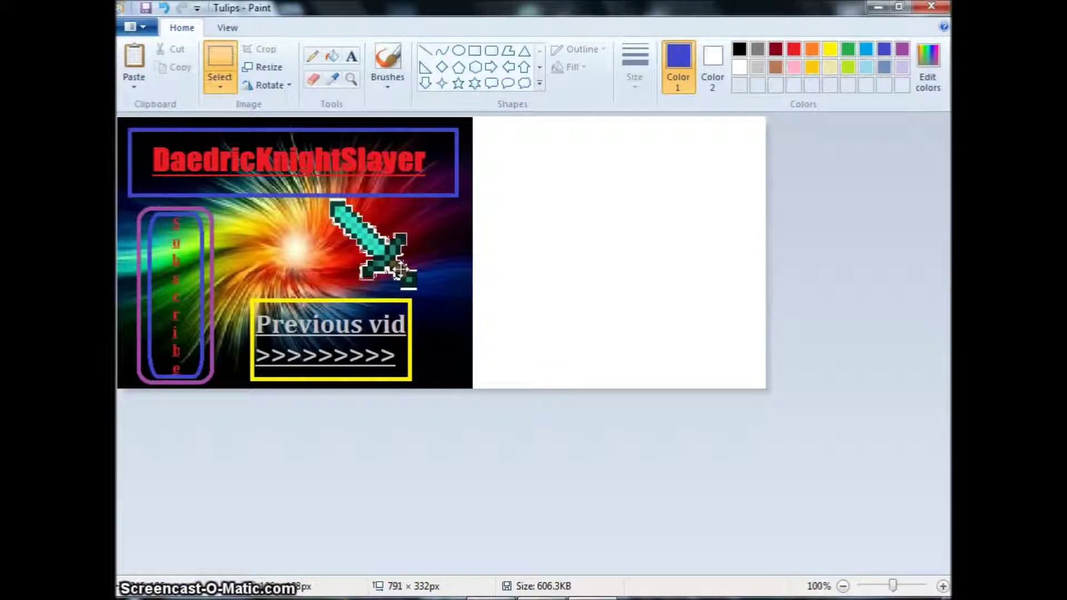
{"action": "left_click", "coordinate": [599, 273]}
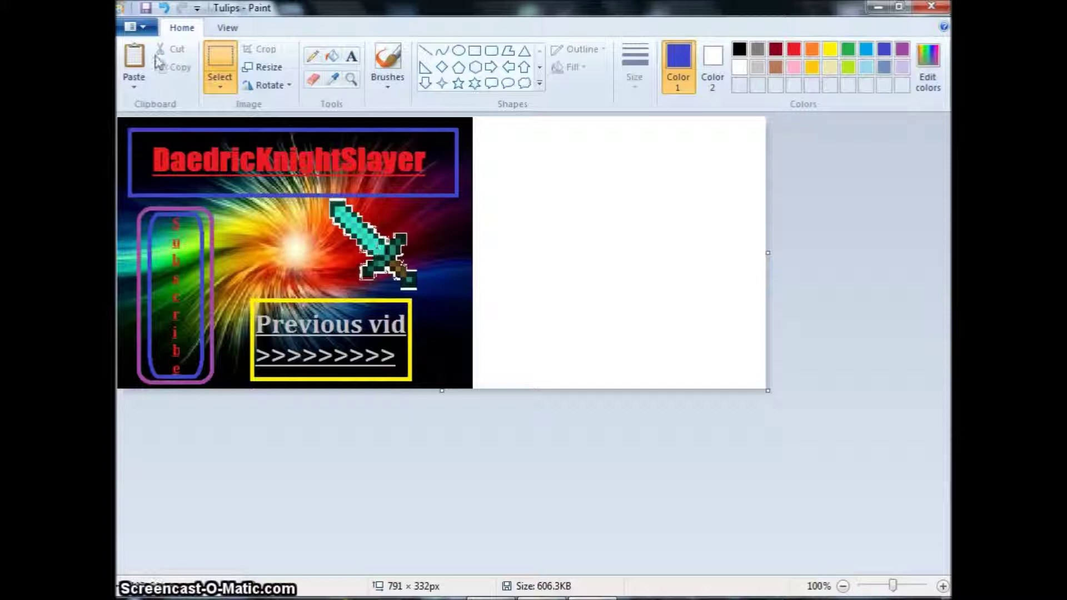
{"action": "left_click", "coordinate": [164, 8]}
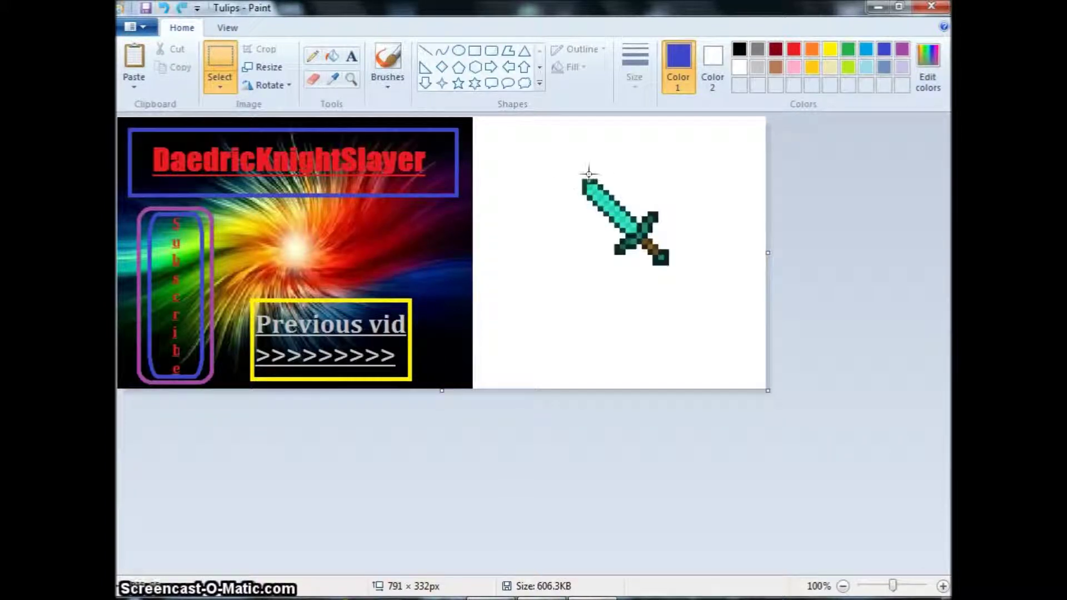
- Try positioning the sword on the banner, then return it to the white area
{"action": "left_click_drag", "start_coordinate": [576, 171], "coordinate": [674, 277]}
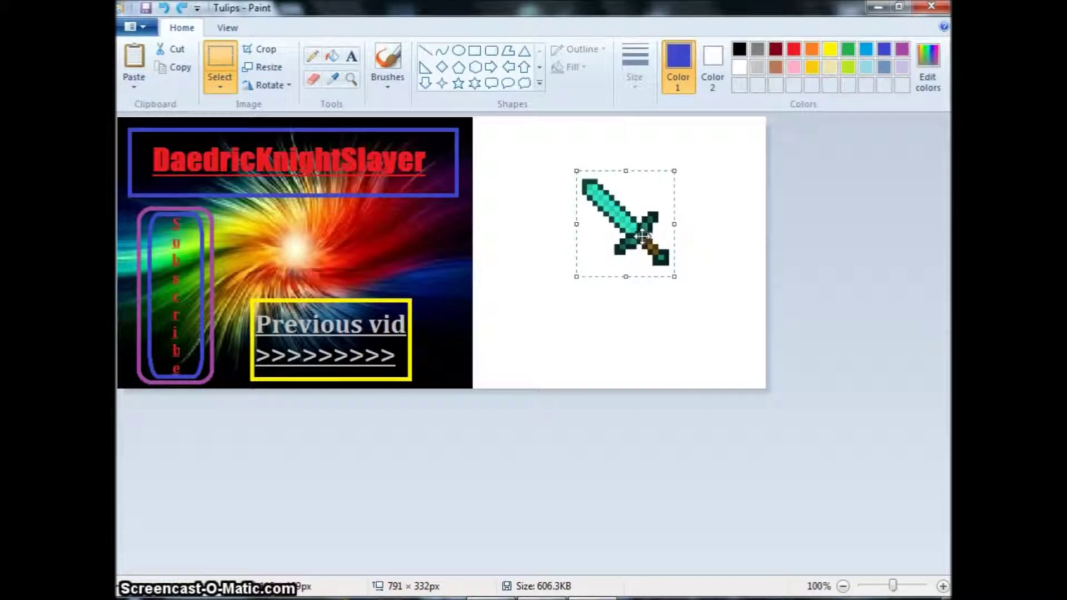
{"action": "left_click_drag", "start_coordinate": [644, 236], "coordinate": [377, 257]}
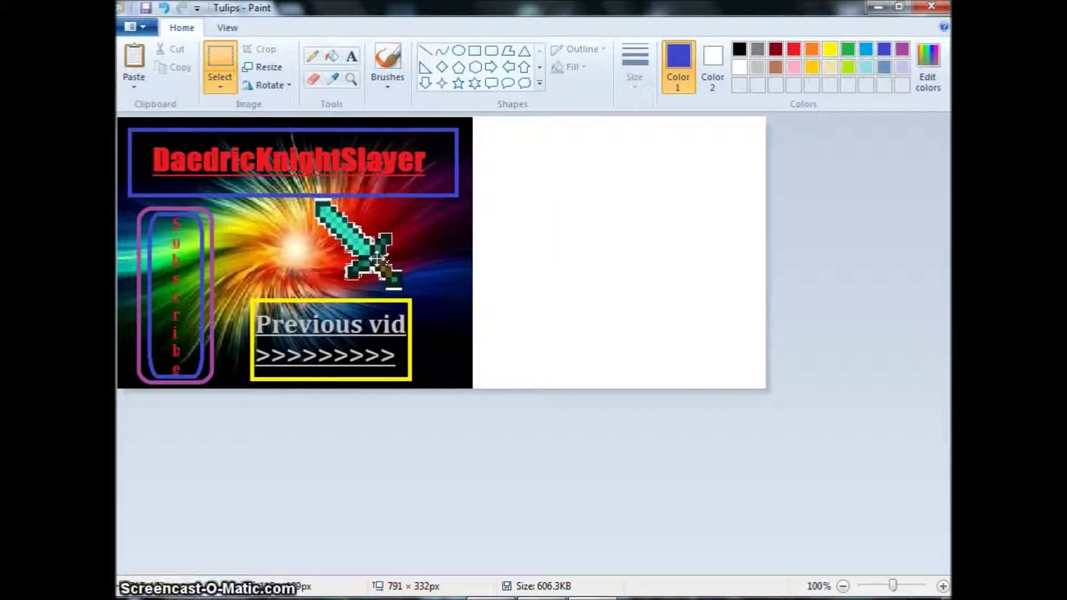
{"action": "left_click_drag", "start_coordinate": [378, 257], "coordinate": [614, 248]}
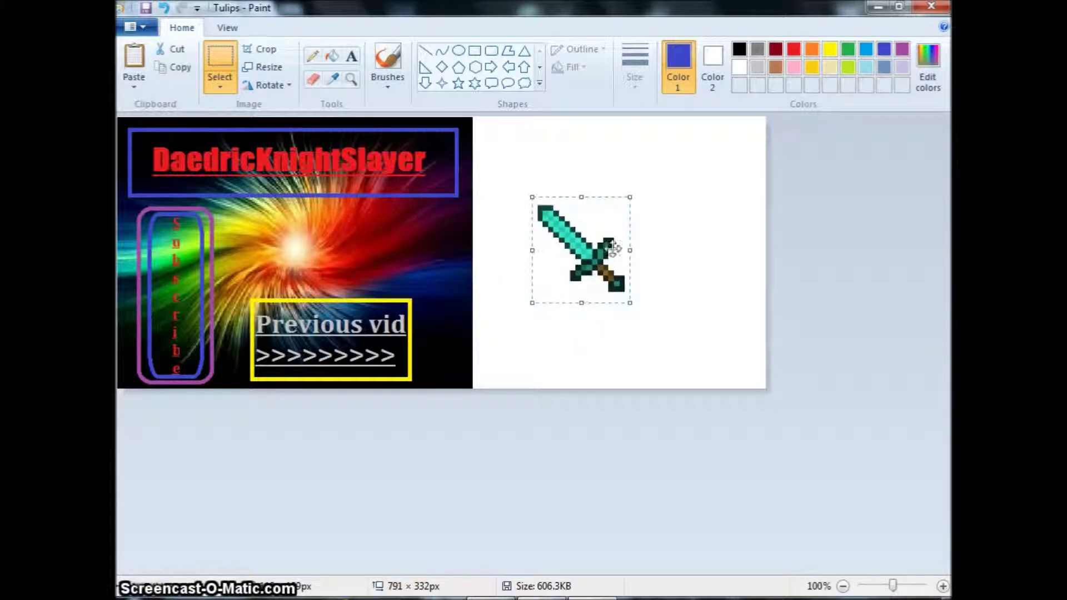
{"action": "left_click_drag", "start_coordinate": [582, 293], "coordinate": [368, 258]}
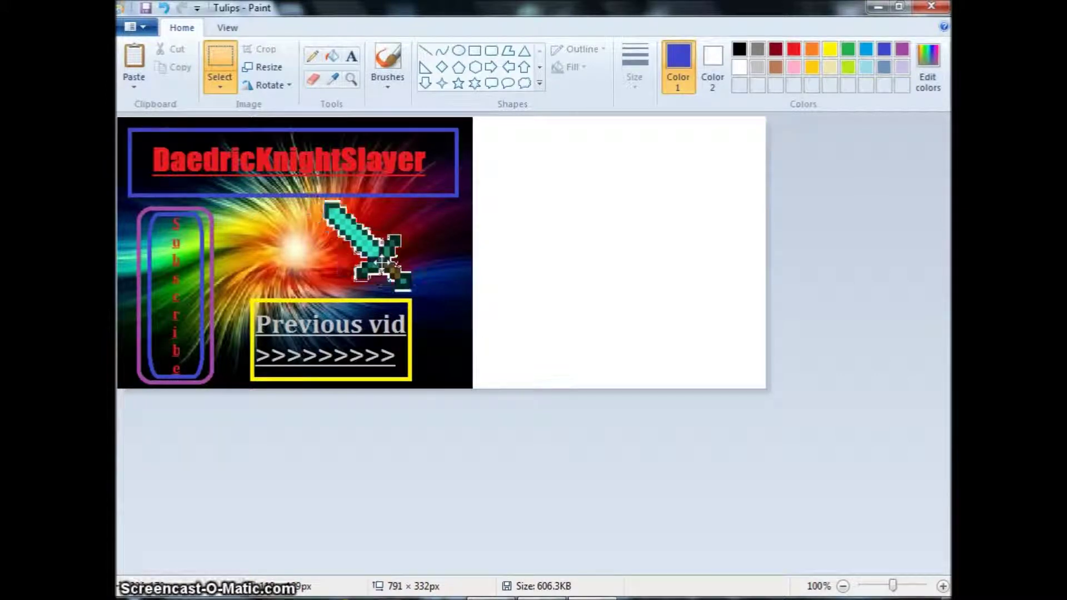
{"action": "left_click_drag", "start_coordinate": [370, 257], "coordinate": [385, 262]}
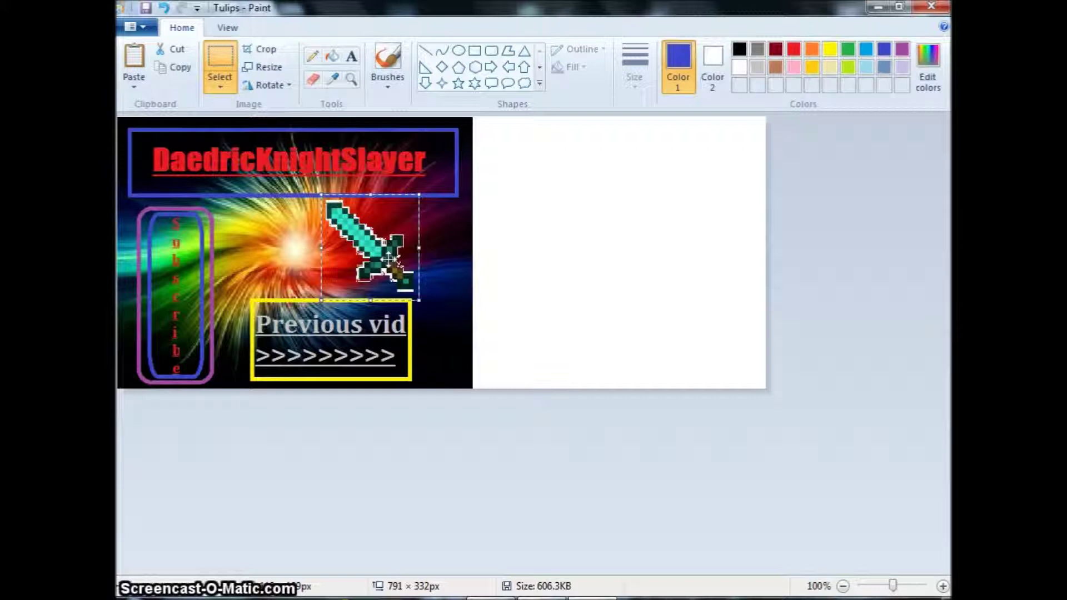
{"action": "left_click_drag", "start_coordinate": [388, 259], "coordinate": [586, 261]}
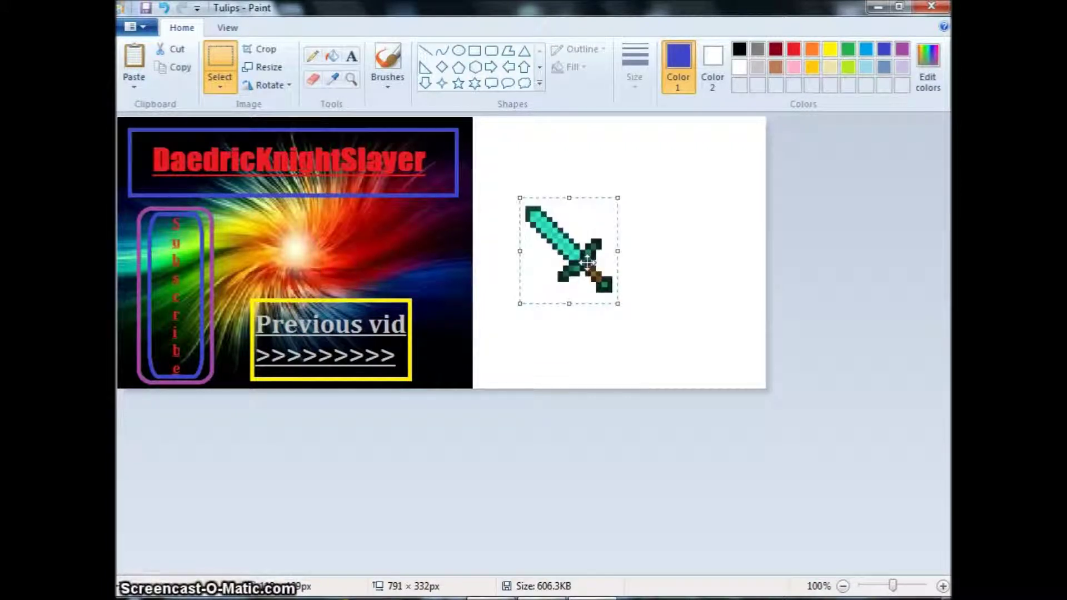
- Paste a second sword beside the first and flip it horizontally
{"action": "left_click", "coordinate": [134, 63]}
{"action": "left_click_drag", "start_coordinate": [162, 155], "coordinate": [621, 188]}
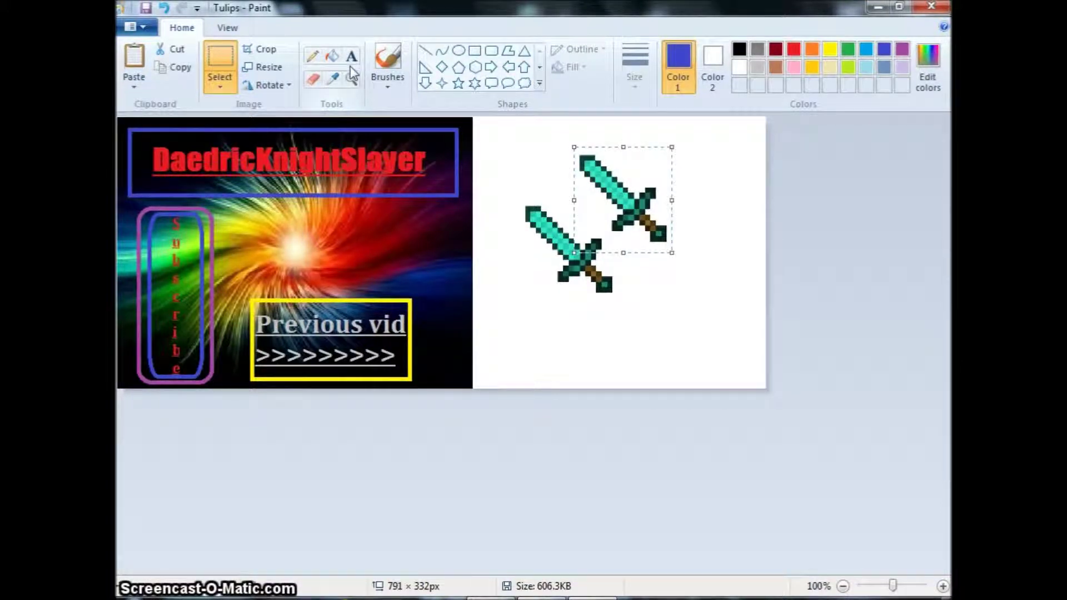
{"action": "left_click", "coordinate": [269, 85]}
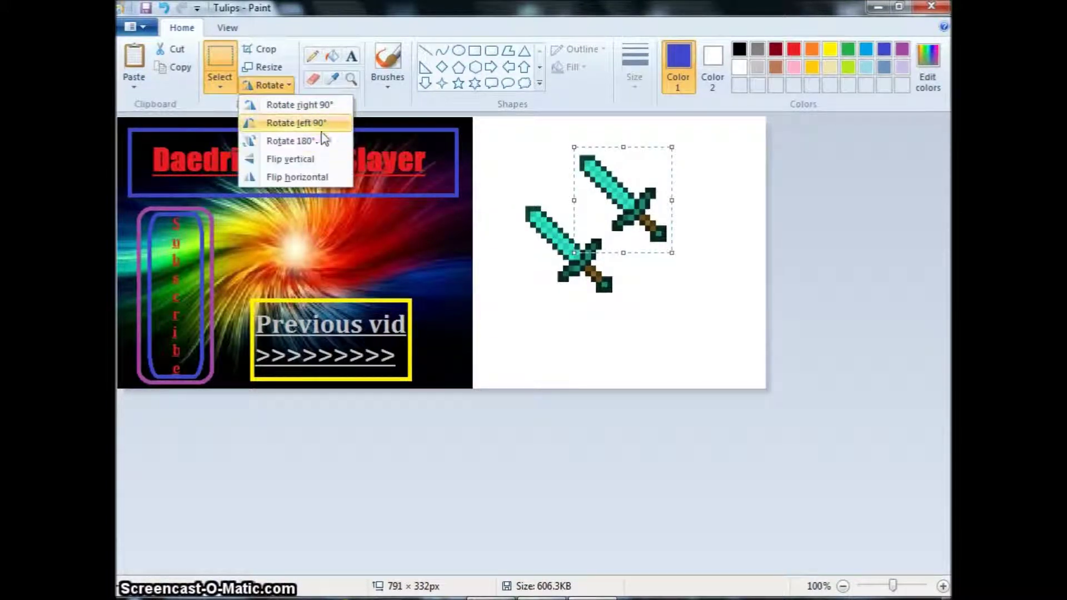
{"action": "left_click", "coordinate": [312, 178]}
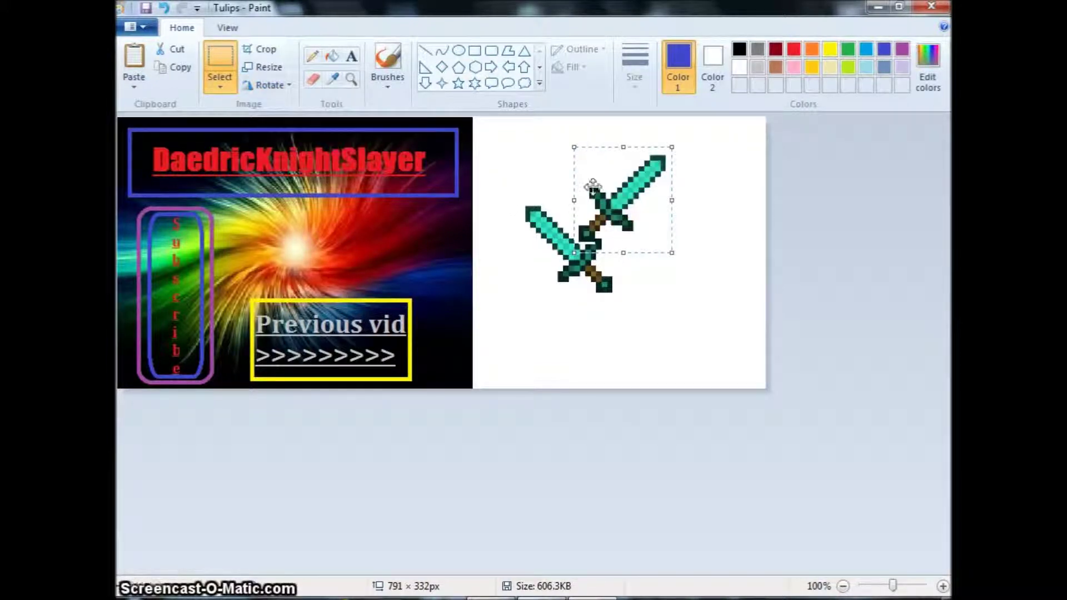
- Place both swords crossing on the rainbow image and crop away the white side area
{"action": "left_click_drag", "start_coordinate": [625, 224], "coordinate": [290, 272]}
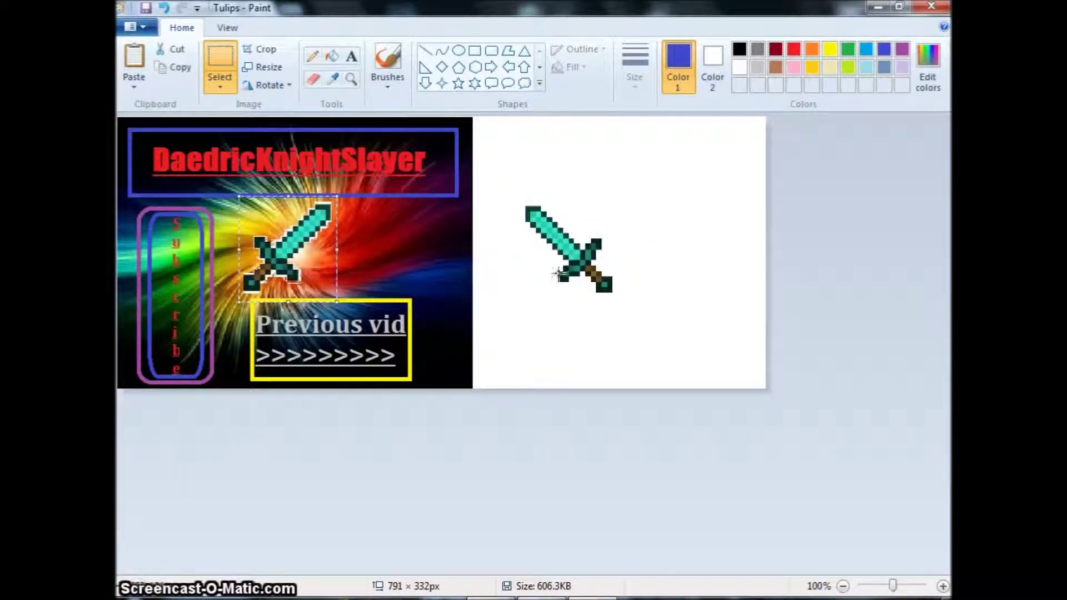
{"action": "mouse_move", "coordinate": [517, 194]}
{"action": "left_mouse_down"}
{"action": "mouse_move", "coordinate": [622, 293]}
{"action": "mouse_move", "coordinate": [407, 269]}
{"action": "left_mouse_up"}
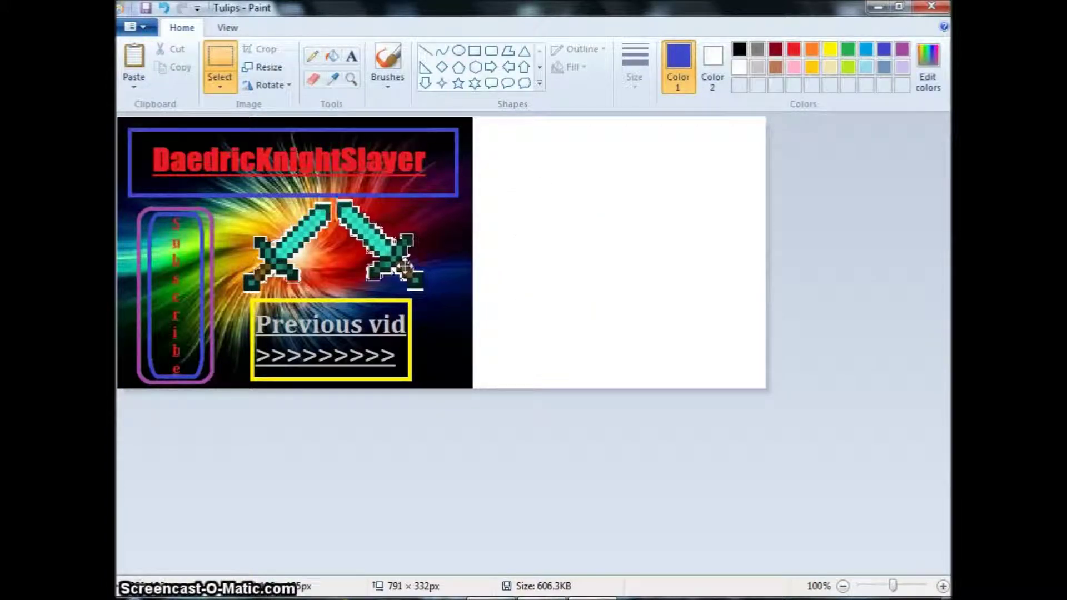
{"action": "left_click", "coordinate": [500, 300]}
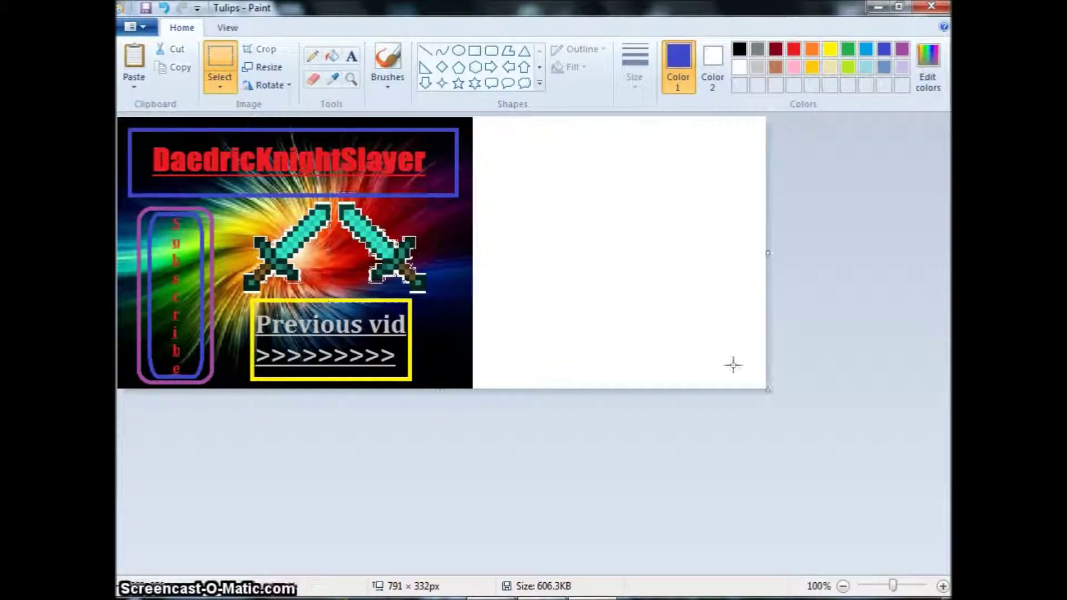
{"action": "left_click_drag", "start_coordinate": [768, 253], "coordinate": [474, 264]}
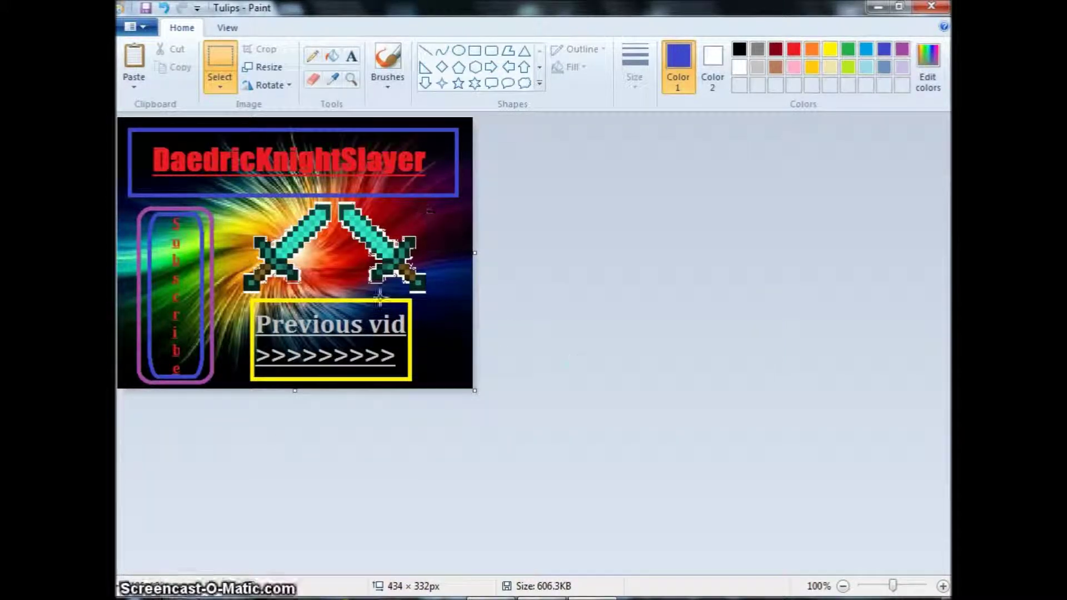
{"action": "left_click", "coordinate": [121, 26]}
{"action": "mouse_move", "coordinate": [165, 163]}
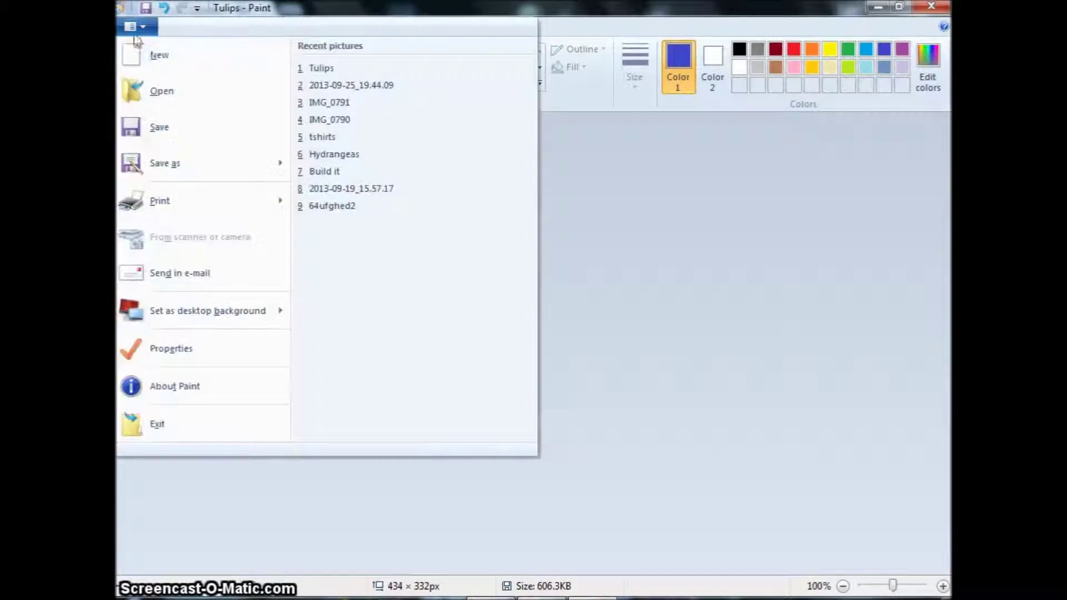
- Save the banner as JPEG 'minecraft youtube tut', replacing the old Tulips name, then close Paint
{"action": "left_click", "coordinate": [148, 163]}
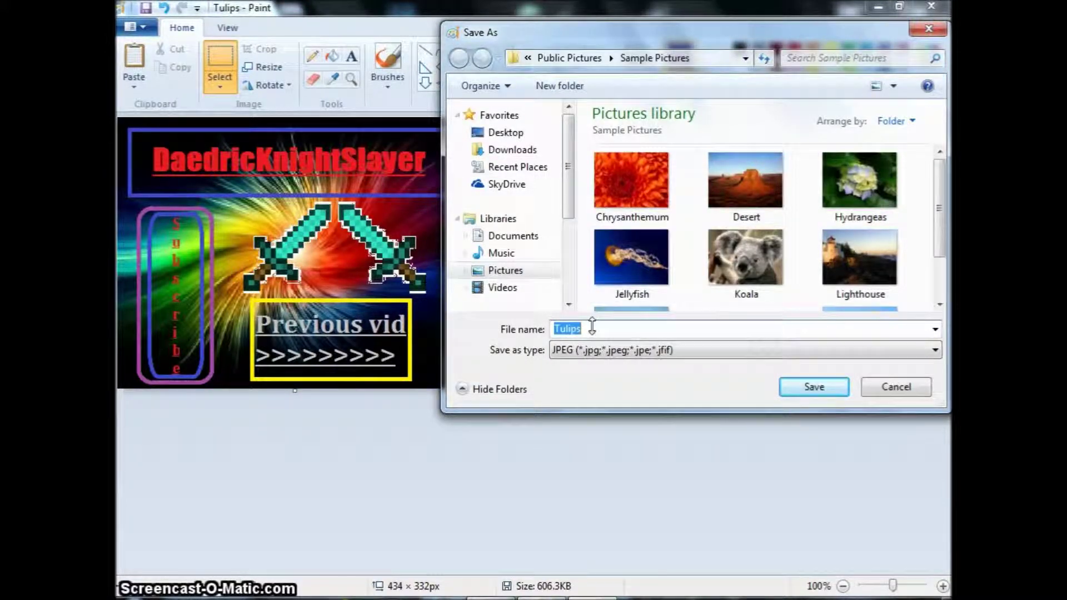
{"action": "key", "text": "BackSpace"}
{"action": "type", "text": "minecraft yout"}
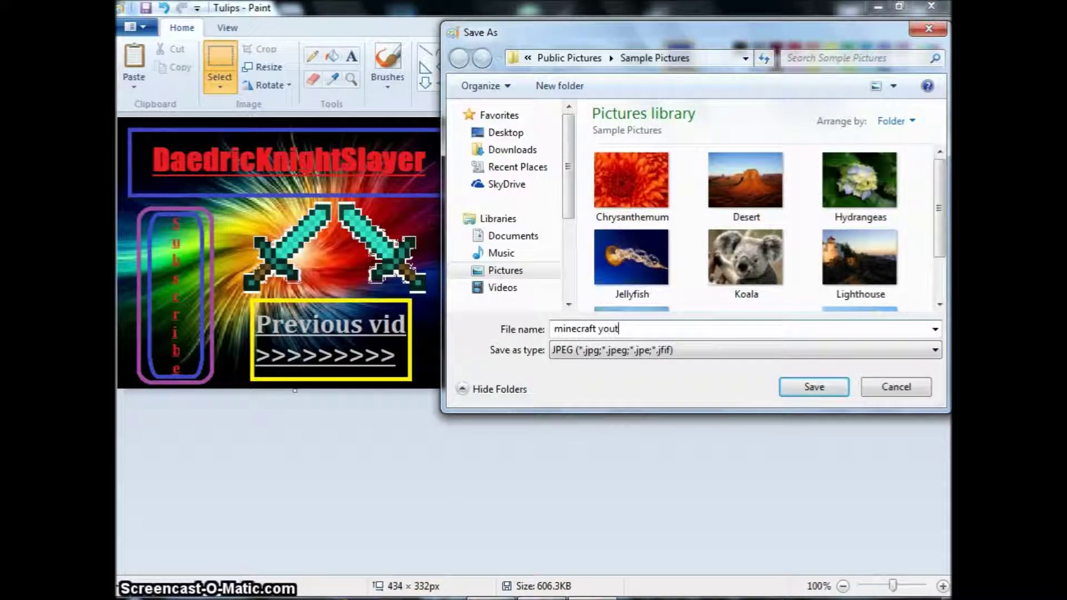
{"action": "type", "text": "ube tut"}
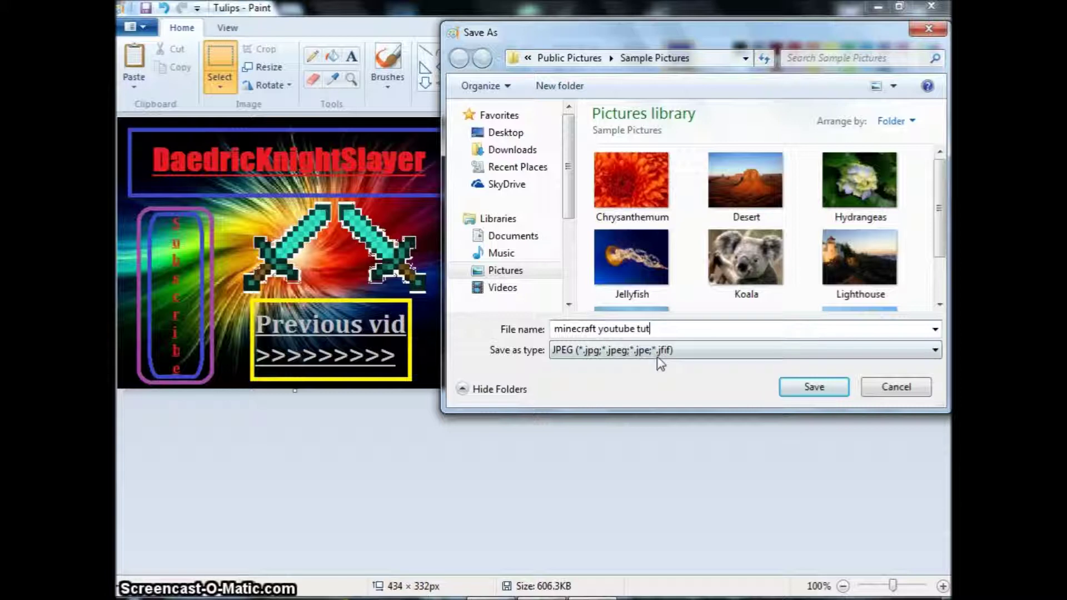
{"action": "left_click", "coordinate": [658, 357]}
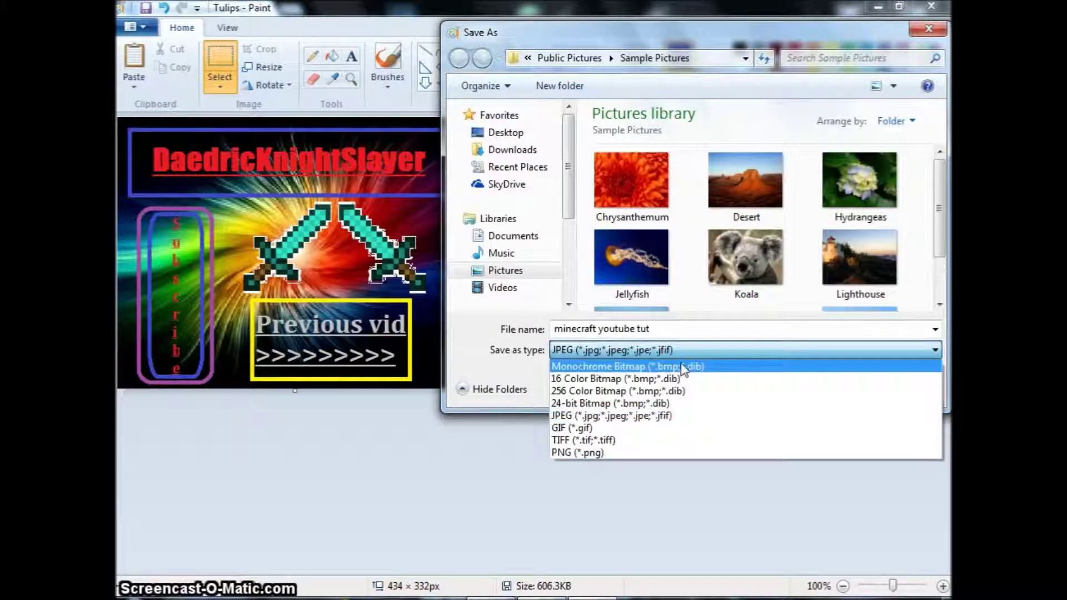
{"action": "left_click", "coordinate": [681, 350]}
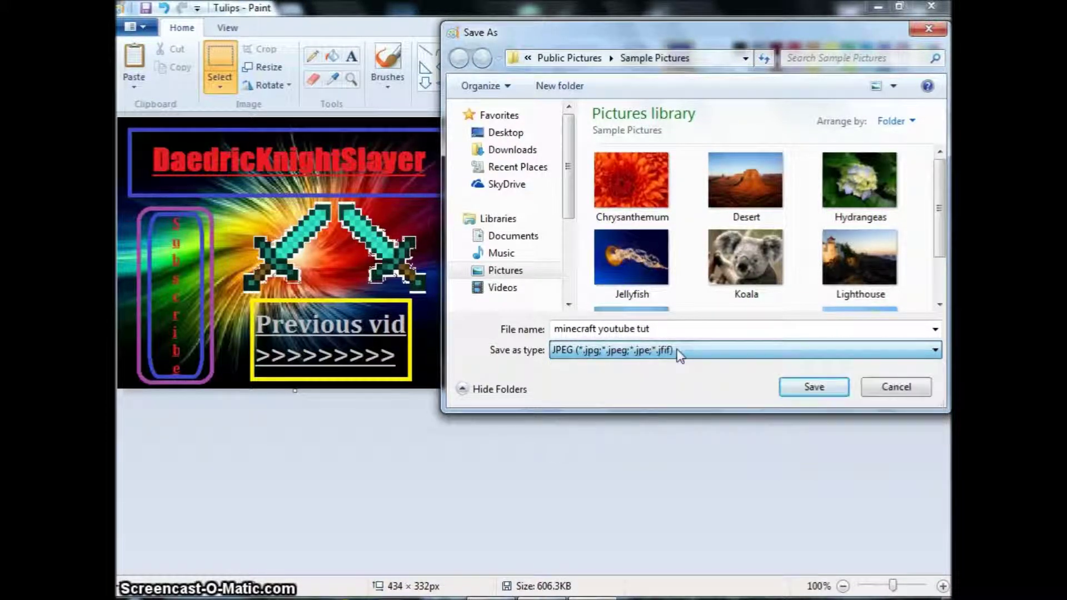
{"action": "left_click", "coordinate": [818, 394]}
{"action": "left_click", "coordinate": [823, 395]}
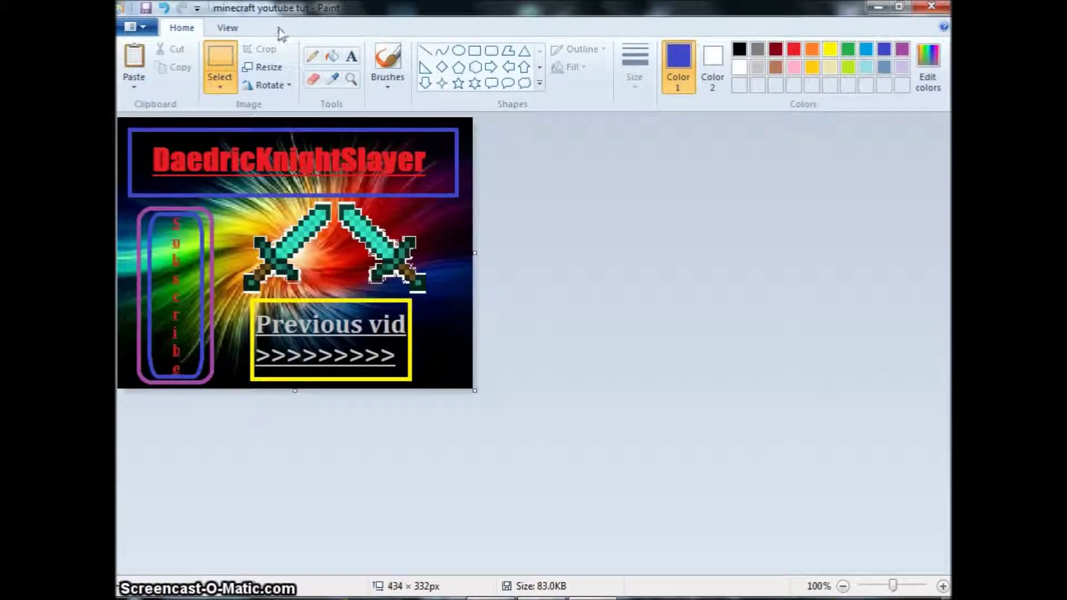
{"action": "left_click", "coordinate": [943, 11]}
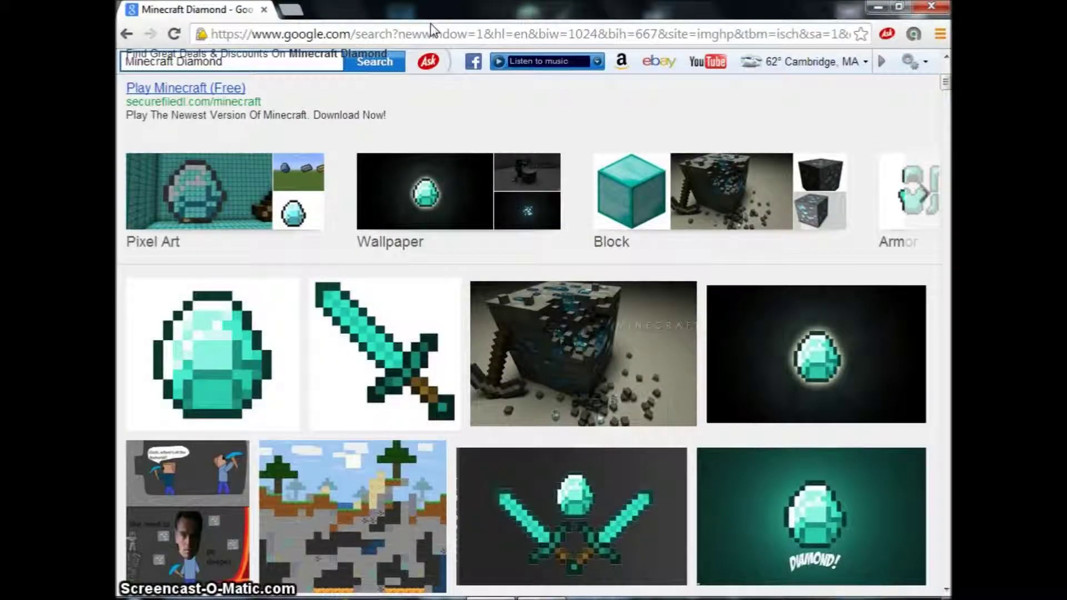
- Go to youtube.com from the browser's address bar
{"action": "left_click", "coordinate": [433, 33]}
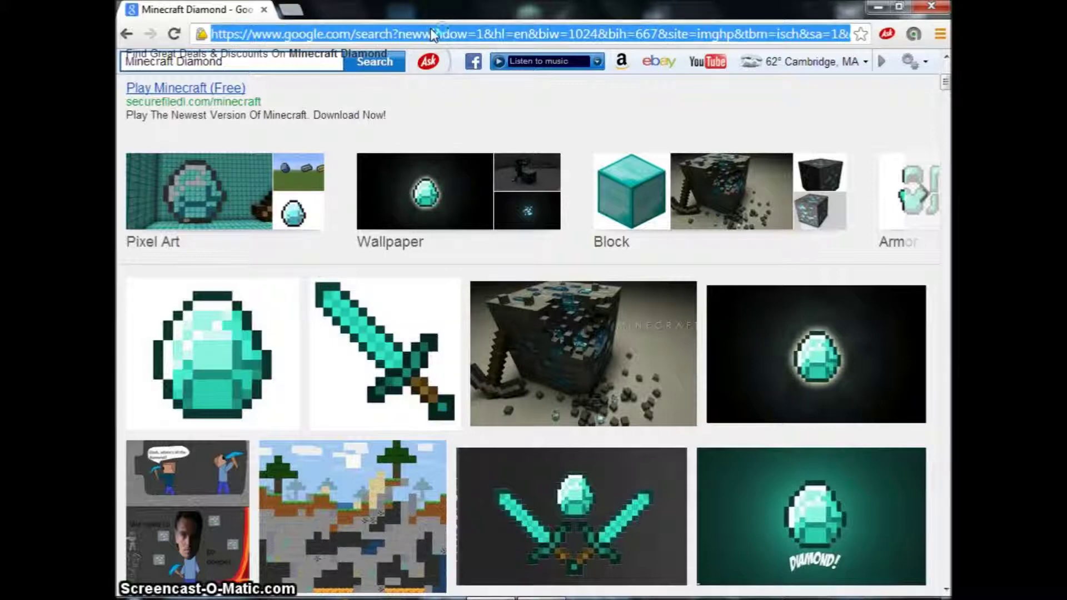
{"action": "type", "text": "youtube.c"}
{"action": "key", "text": "Return"}
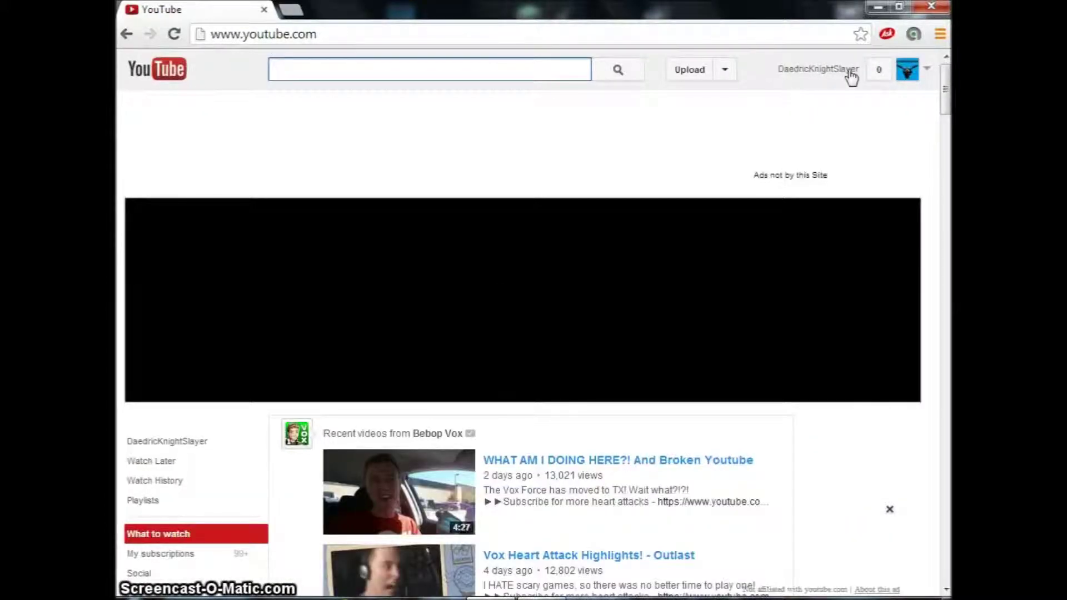
- Open Video Manager from the account menu to list the channel's 70 uploads
{"action": "left_click", "coordinate": [850, 77]}
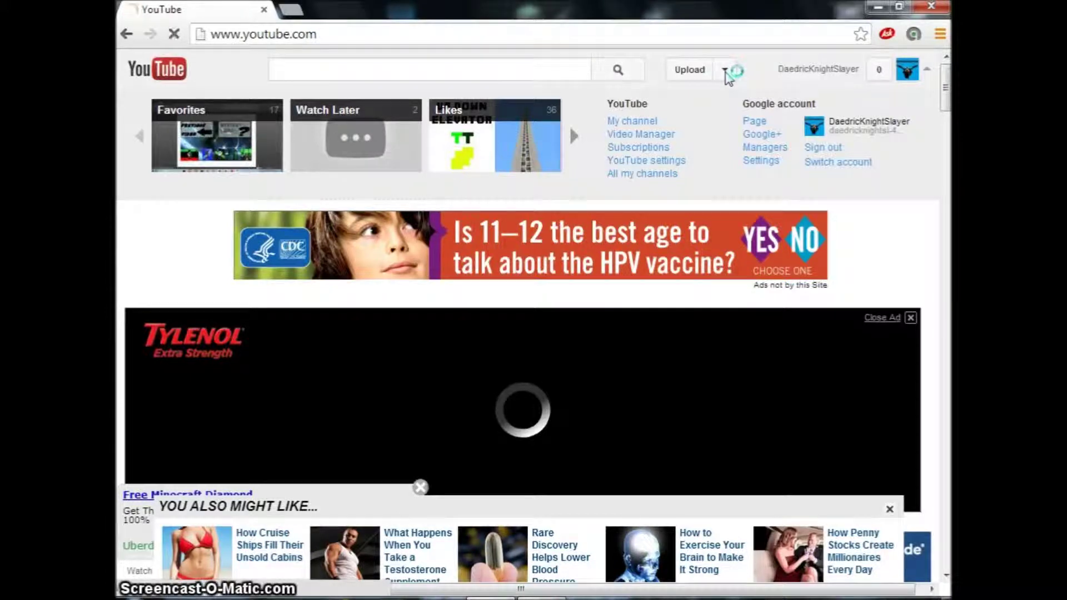
{"action": "left_click", "coordinate": [726, 71]}
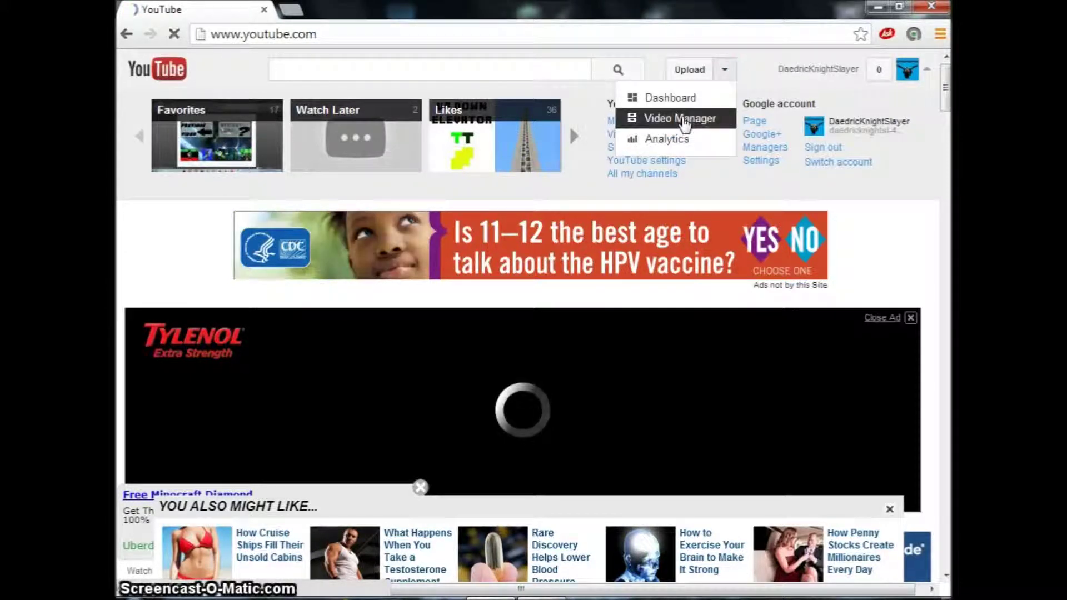
{"action": "left_click", "coordinate": [674, 121]}
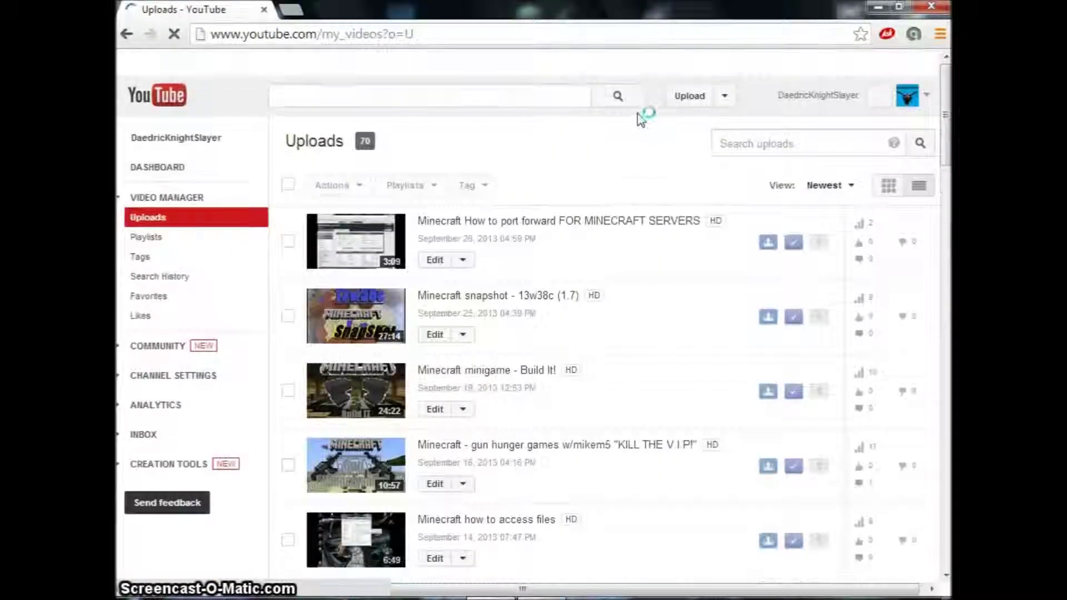
{"action": "scroll", "coordinate": [517, 336], "scroll_direction": "down", "scroll_amount": 2}
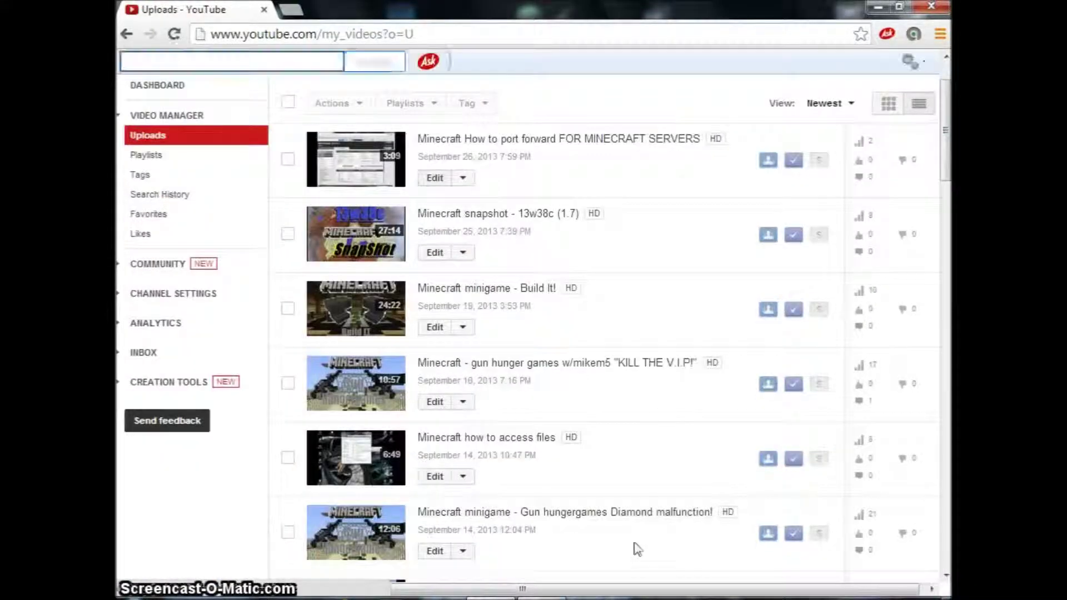
{"action": "scroll", "coordinate": [489, 345], "scroll_direction": "up", "scroll_amount": 2}
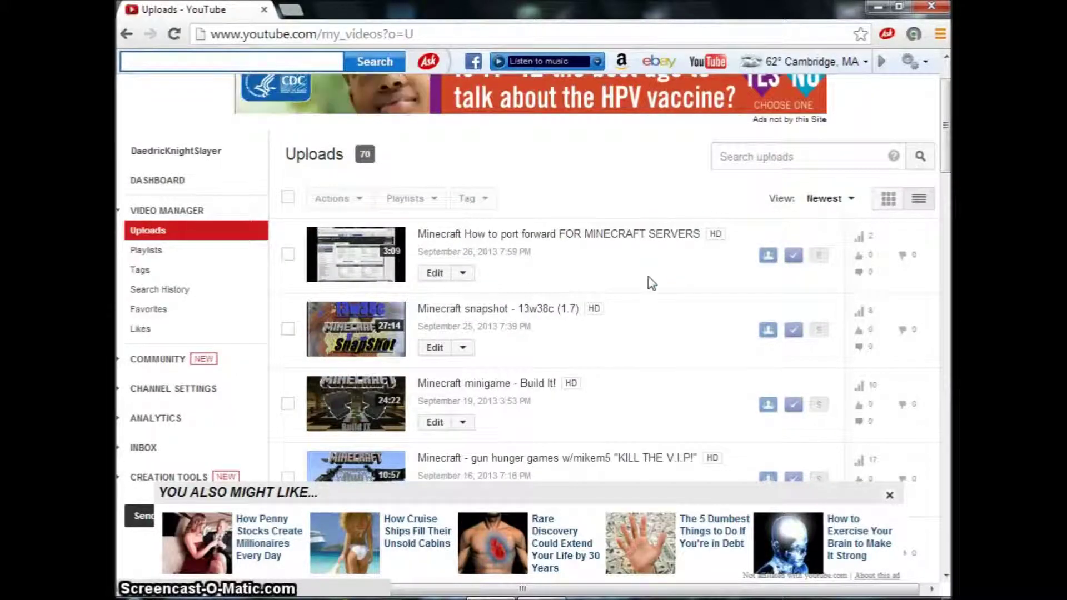
{"action": "scroll", "coordinate": [652, 281], "scroll_direction": "down", "scroll_amount": 2}
{"action": "scroll", "coordinate": [652, 281], "scroll_direction": "down", "scroll_amount": 8}
{"action": "scroll", "coordinate": [651, 281], "scroll_direction": "down", "scroll_amount": 4}
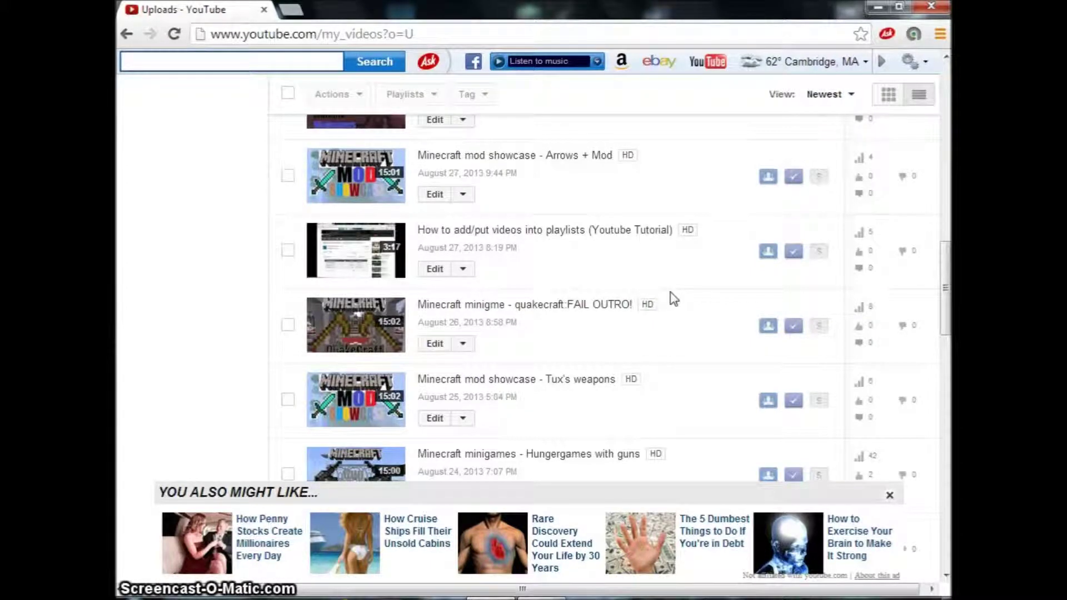
{"action": "scroll", "coordinate": [673, 299], "scroll_direction": "up", "scroll_amount": 2}
{"action": "scroll", "coordinate": [670, 301], "scroll_direction": "up", "scroll_amount": 4}
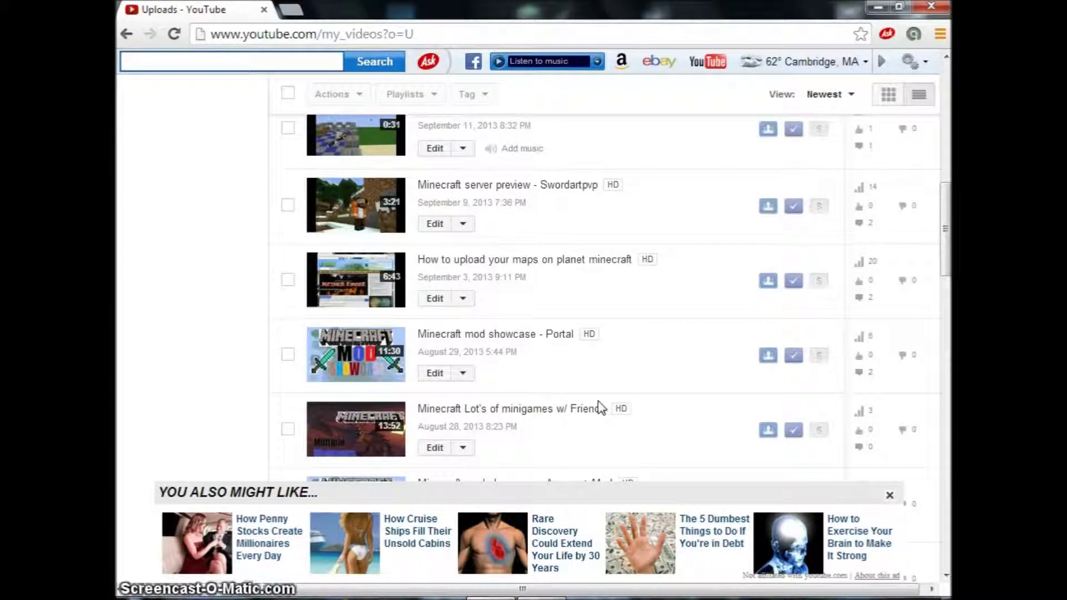
{"action": "scroll", "coordinate": [601, 409], "scroll_direction": "up", "scroll_amount": 1}
{"action": "scroll", "coordinate": [601, 408], "scroll_direction": "up", "scroll_amount": 2}
{"action": "scroll", "coordinate": [600, 409], "scroll_direction": "up", "scroll_amount": 2}
{"action": "scroll", "coordinate": [600, 407], "scroll_direction": "up", "scroll_amount": 1}
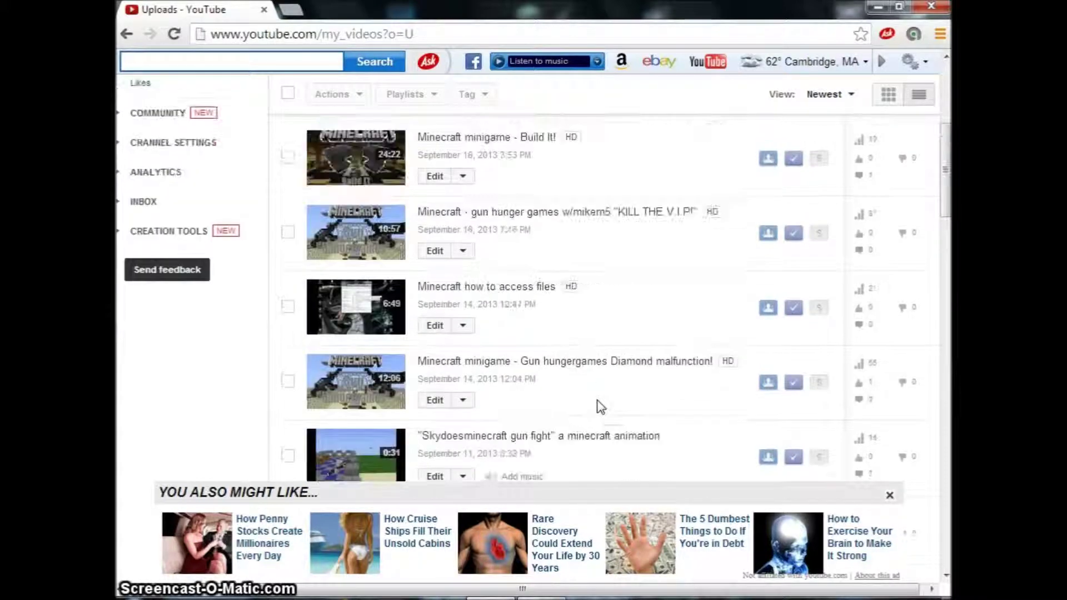
{"action": "scroll", "coordinate": [562, 344], "scroll_direction": "up", "scroll_amount": 2}
{"action": "scroll", "coordinate": [529, 272], "scroll_direction": "up", "scroll_amount": 2}
{"action": "scroll", "coordinate": [501, 284], "scroll_direction": "up", "scroll_amount": 3}
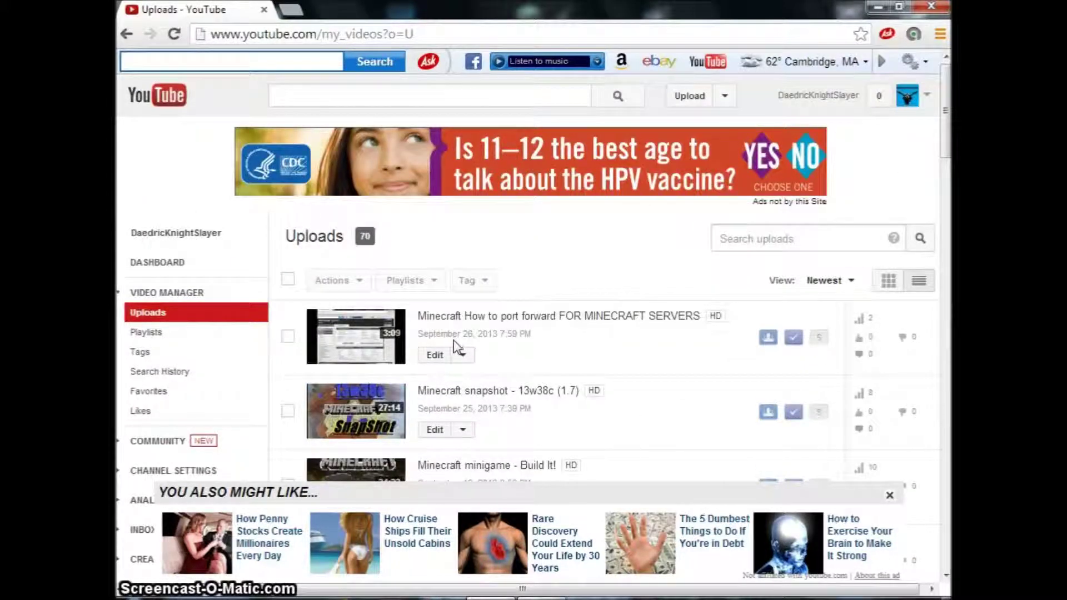
{"action": "scroll", "coordinate": [464, 333], "scroll_direction": "down", "scroll_amount": 1}
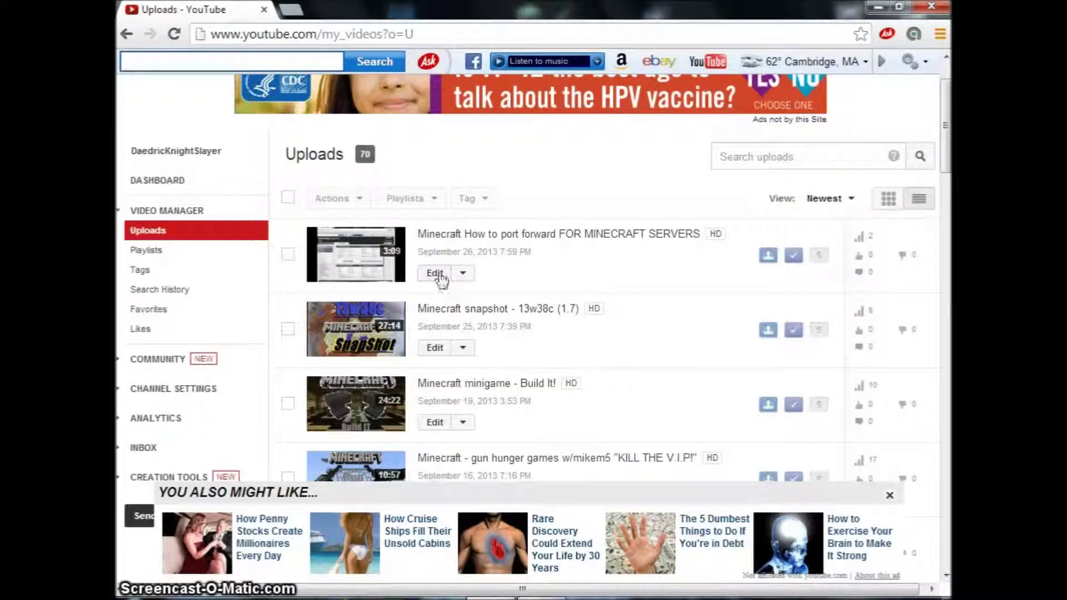
{"action": "left_click", "coordinate": [438, 273]}
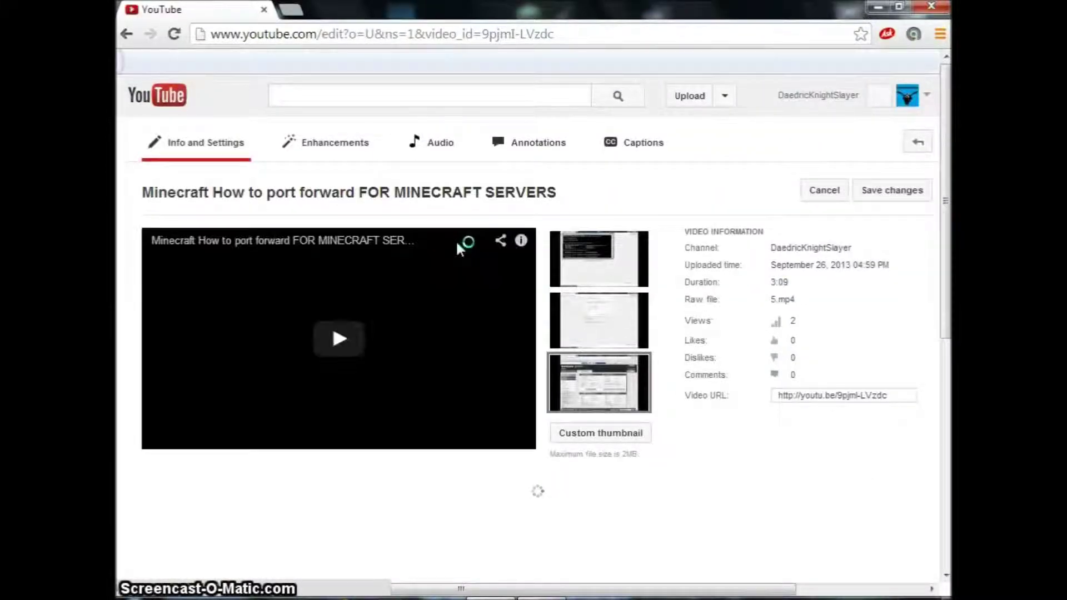
- Open the annotations editor for the port forward video from the uploads list
{"action": "scroll", "coordinate": [422, 315], "scroll_direction": "down", "scroll_amount": 2}
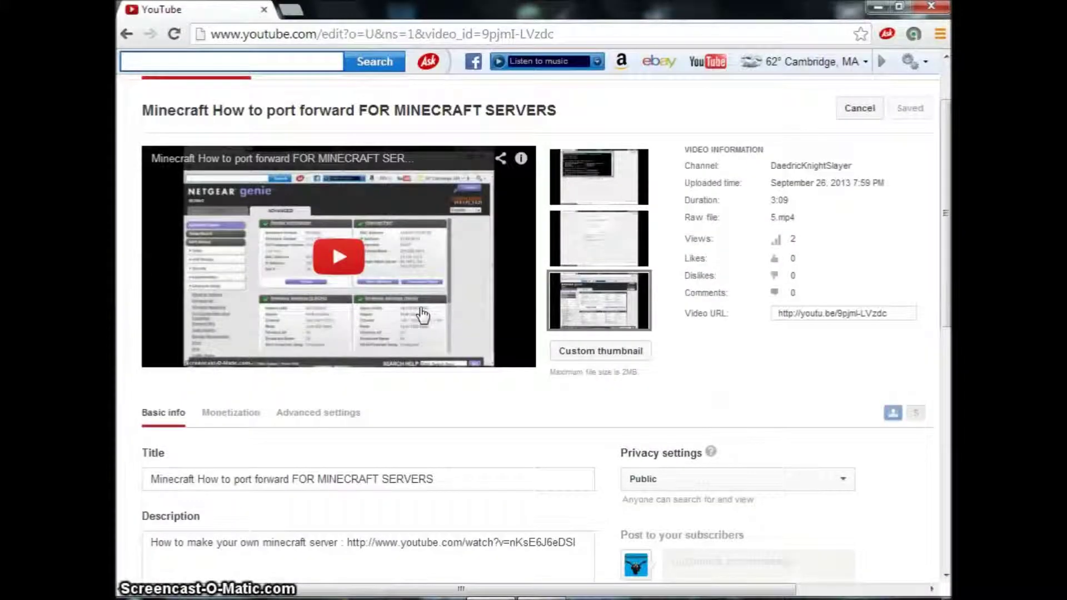
{"action": "scroll", "coordinate": [382, 316], "scroll_direction": "down", "scroll_amount": 2}
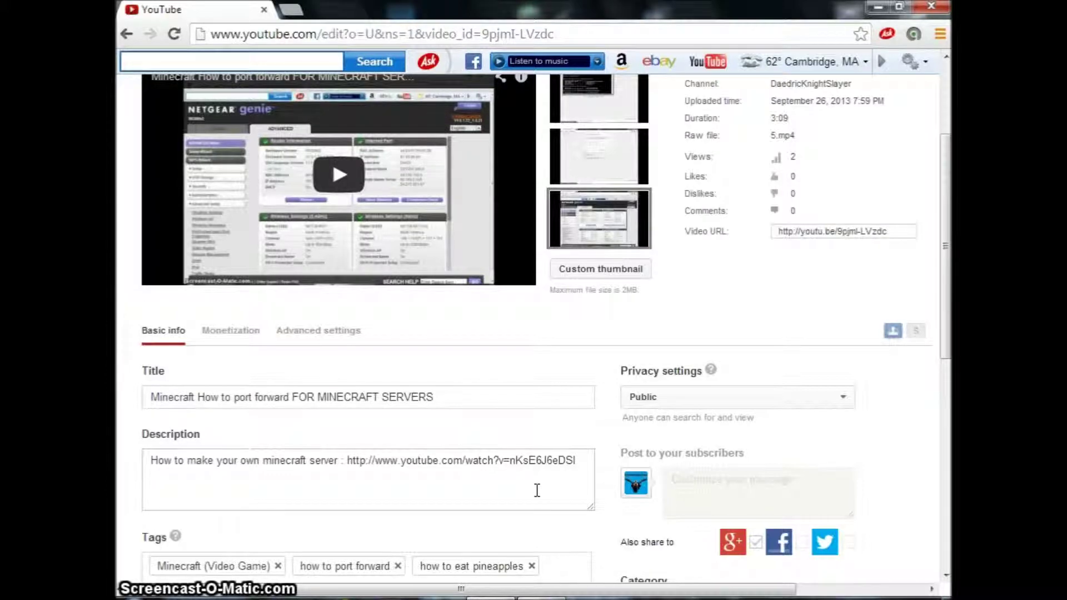
{"action": "scroll", "coordinate": [569, 417], "scroll_direction": "up", "scroll_amount": 2}
{"action": "scroll", "coordinate": [667, 278], "scroll_direction": "up", "scroll_amount": 2}
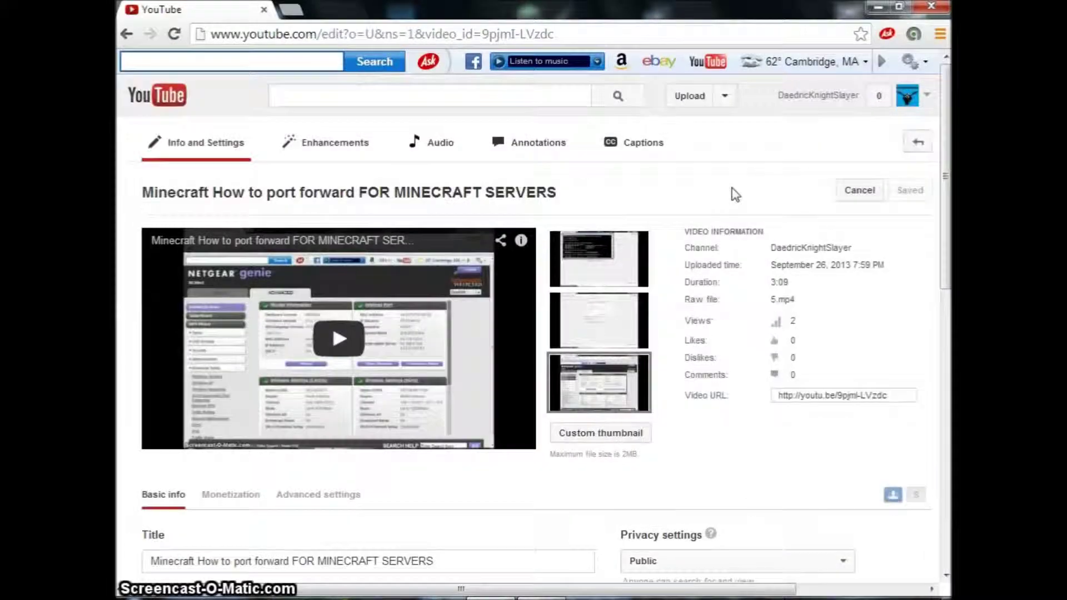
{"action": "left_click", "coordinate": [538, 156]}
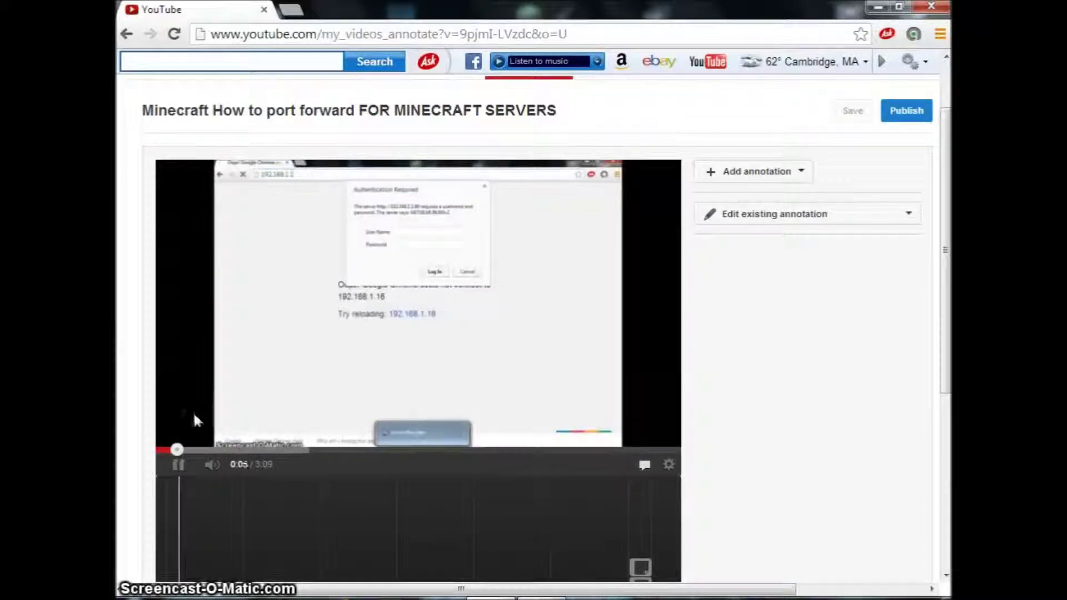
- Pause the port forward video at 3:02 on the outro image
{"action": "left_click", "coordinate": [179, 464]}
{"action": "scroll", "coordinate": [643, 518], "scroll_direction": "down", "scroll_amount": 3}
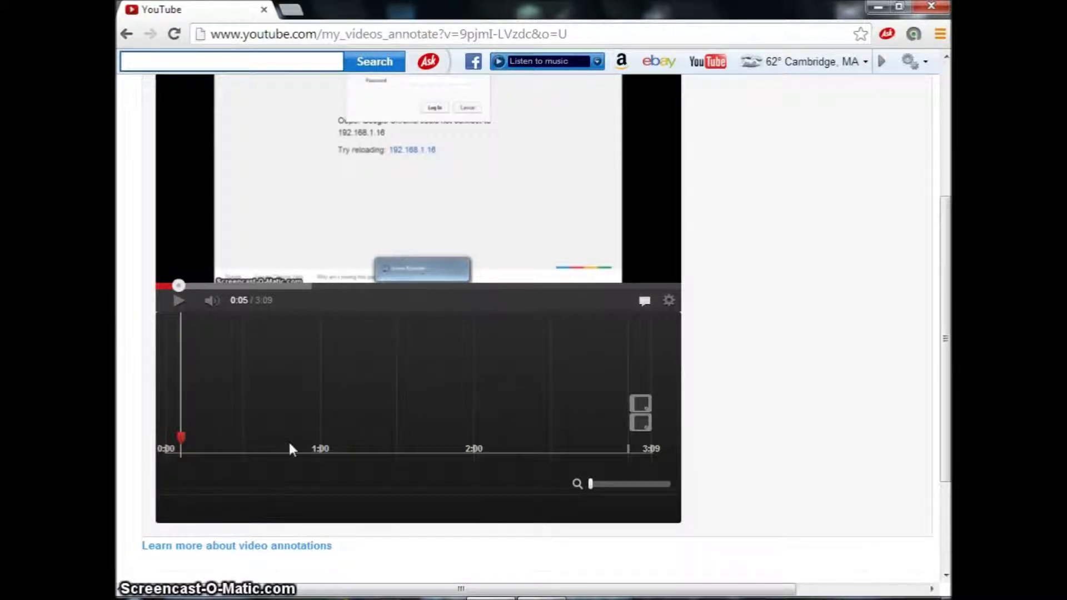
{"action": "left_click_drag", "start_coordinate": [181, 437], "coordinate": [527, 438]}
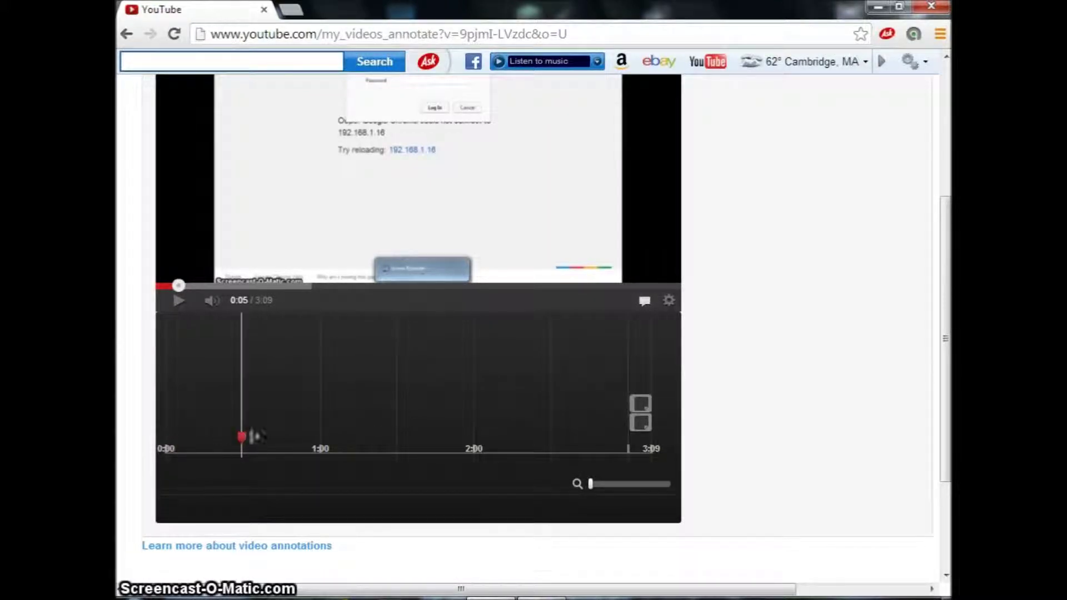
{"action": "mouse_move", "coordinate": [609, 456]}
{"action": "left_mouse_down"}
{"action": "mouse_move", "coordinate": [637, 459]}
{"action": "mouse_move", "coordinate": [595, 484]}
{"action": "mouse_move", "coordinate": [622, 475]}
{"action": "left_mouse_up"}
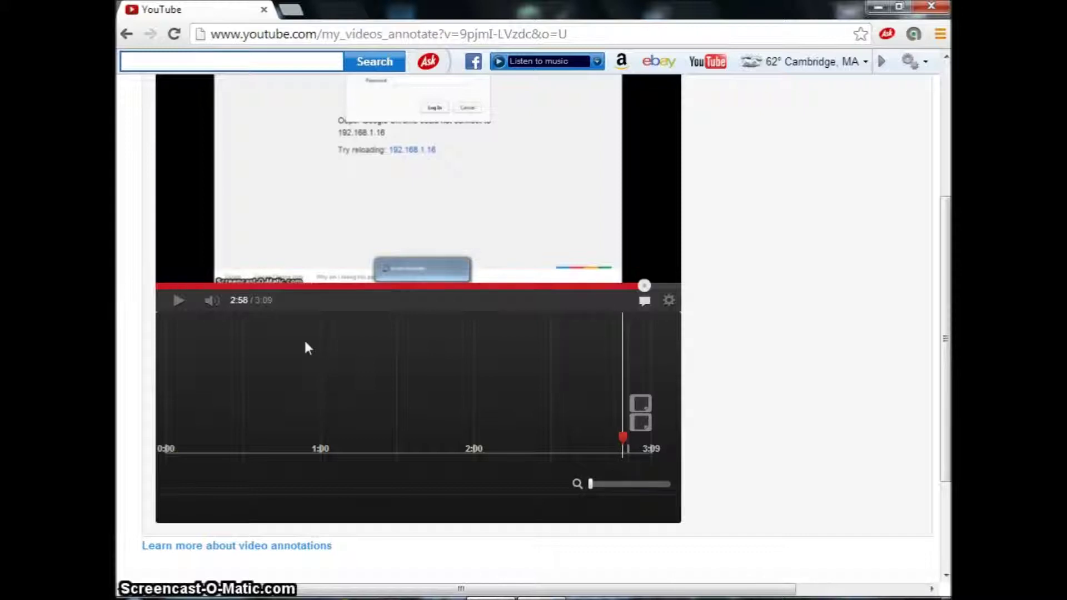
{"action": "scroll", "coordinate": [199, 309], "scroll_direction": "up", "scroll_amount": 3}
{"action": "left_click", "coordinate": [176, 465]}
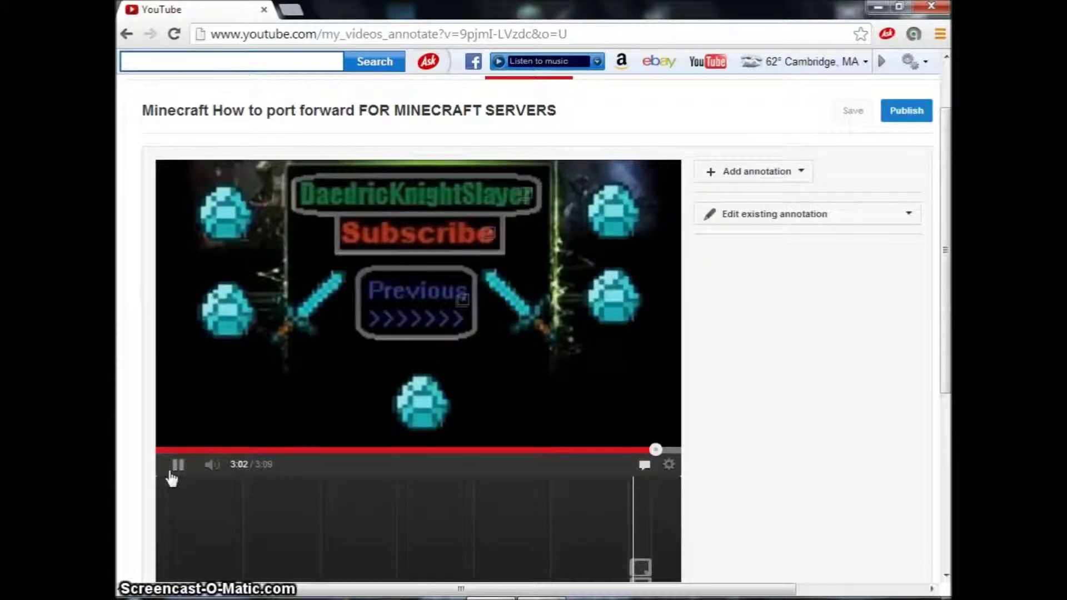
{"action": "left_click", "coordinate": [176, 466]}
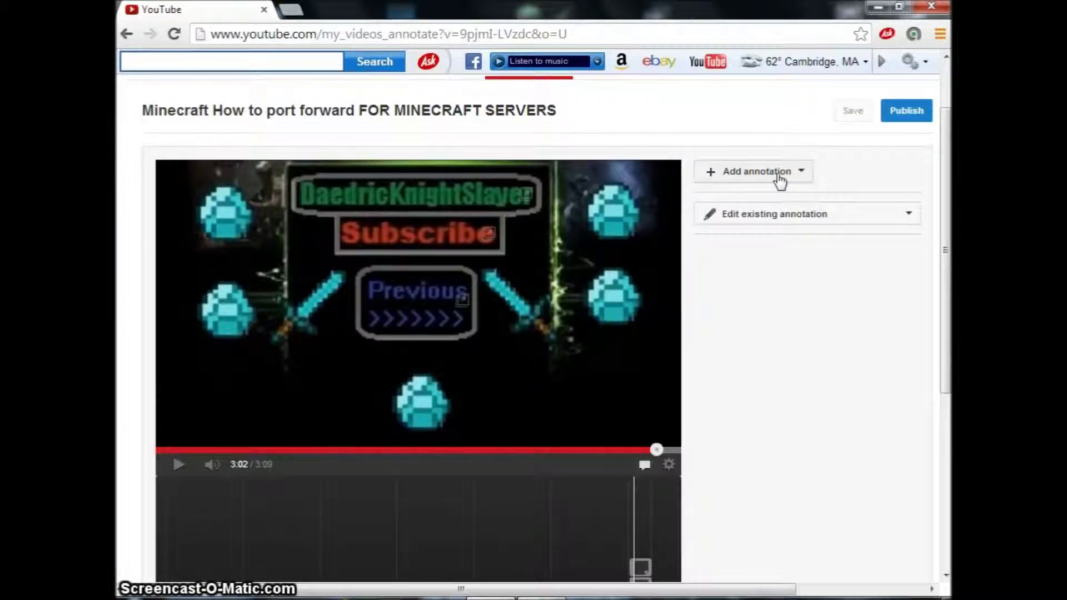
{"action": "left_click", "coordinate": [780, 181]}
- Add an empty note annotation on the outro ending at 0:03:09.0
{"action": "left_click", "coordinate": [771, 245]}
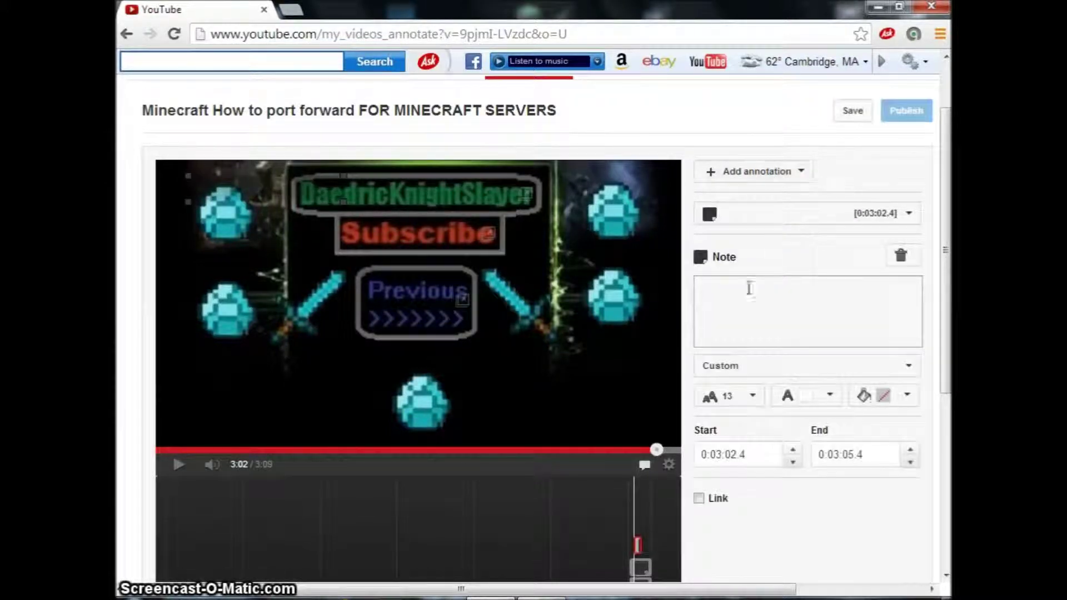
{"action": "left_click", "coordinate": [746, 309]}
{"action": "type", "text": "rtg"}
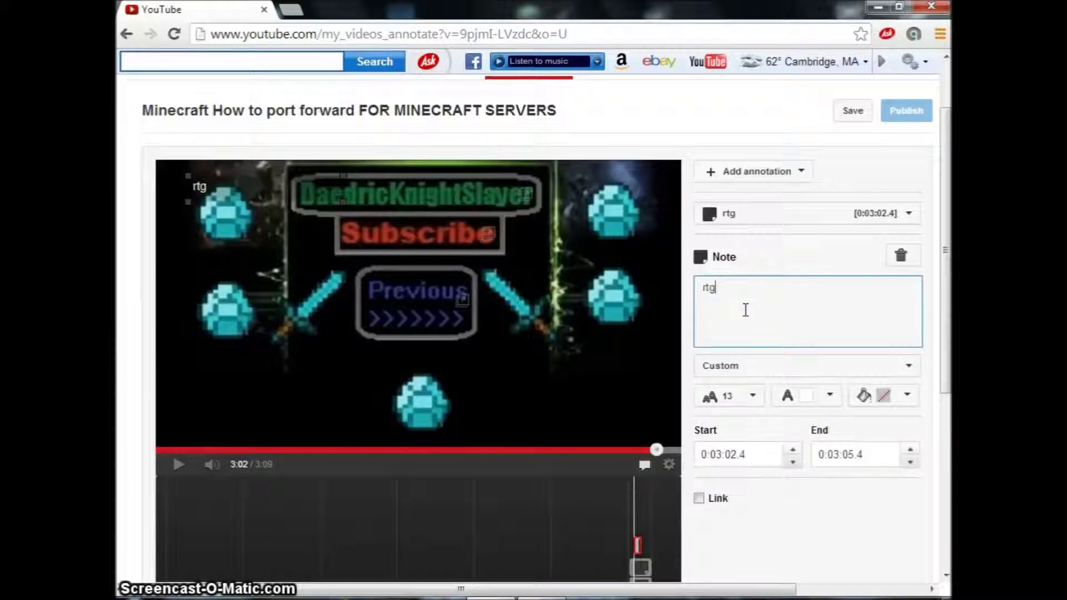
{"action": "key", "text": "BackSpace"}
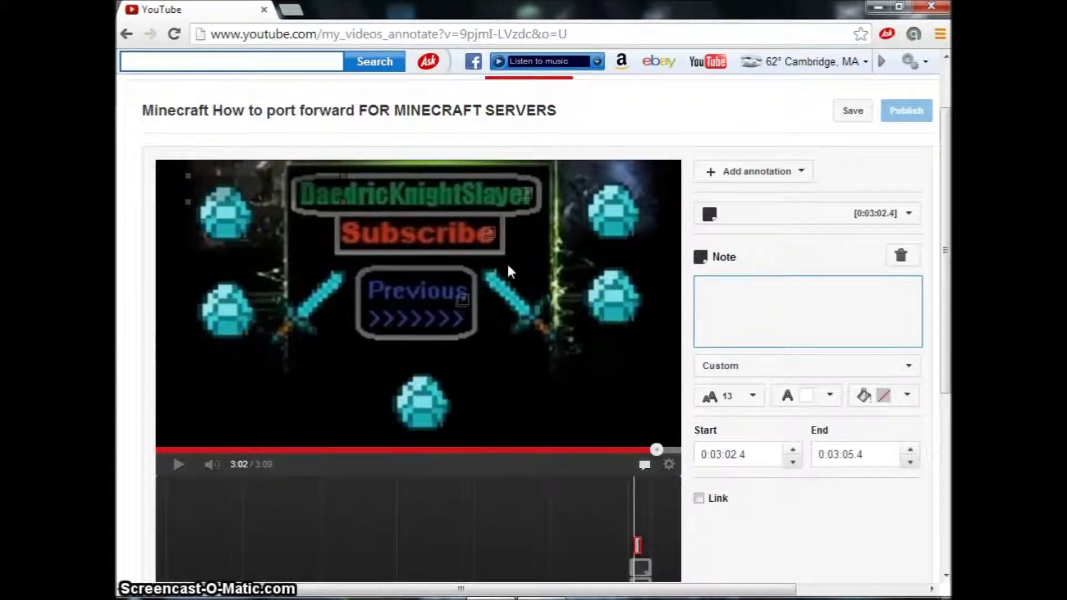
{"action": "scroll", "coordinate": [738, 424], "scroll_direction": "down", "scroll_amount": 2}
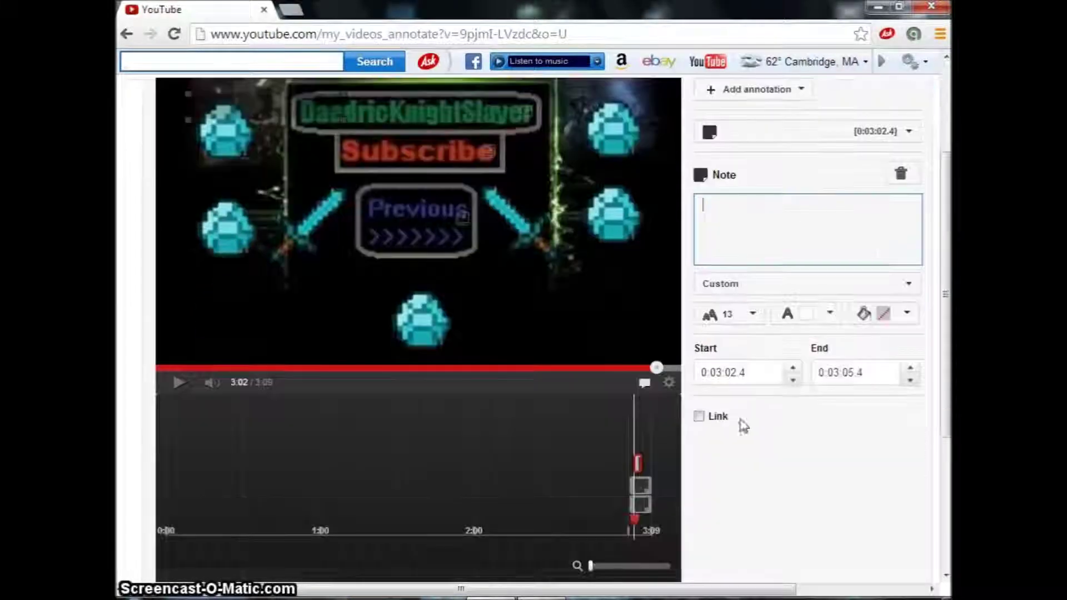
{"action": "left_click", "coordinate": [849, 376]}
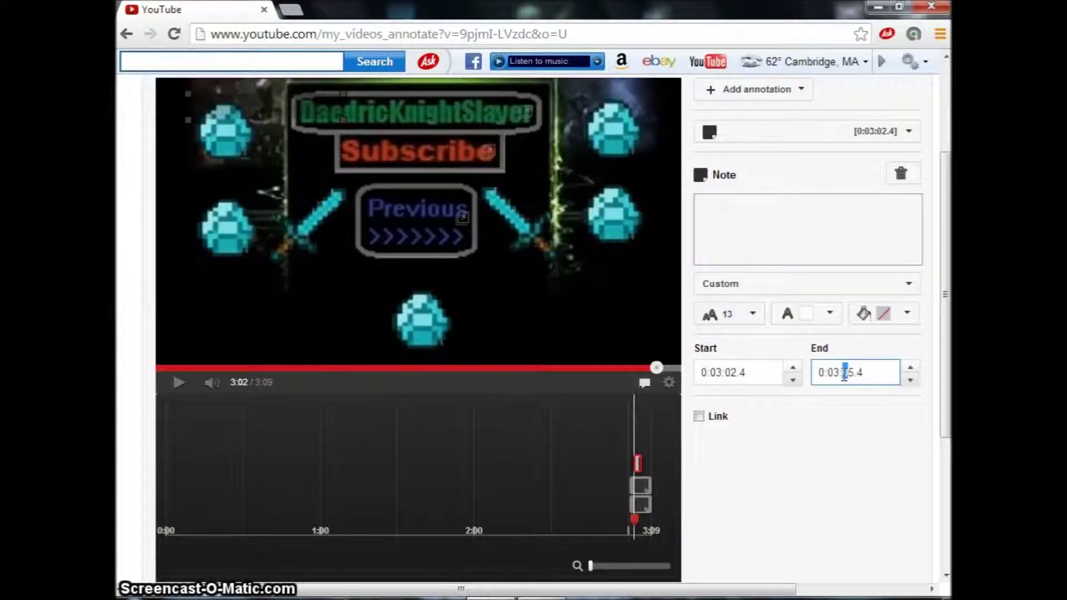
{"action": "double_click", "coordinate": [845, 373]}
{"action": "type", "text": "09"}
- Enable linking on the note, try Channel and Subscribe, and settle on Video
{"action": "left_click", "coordinate": [709, 418]}
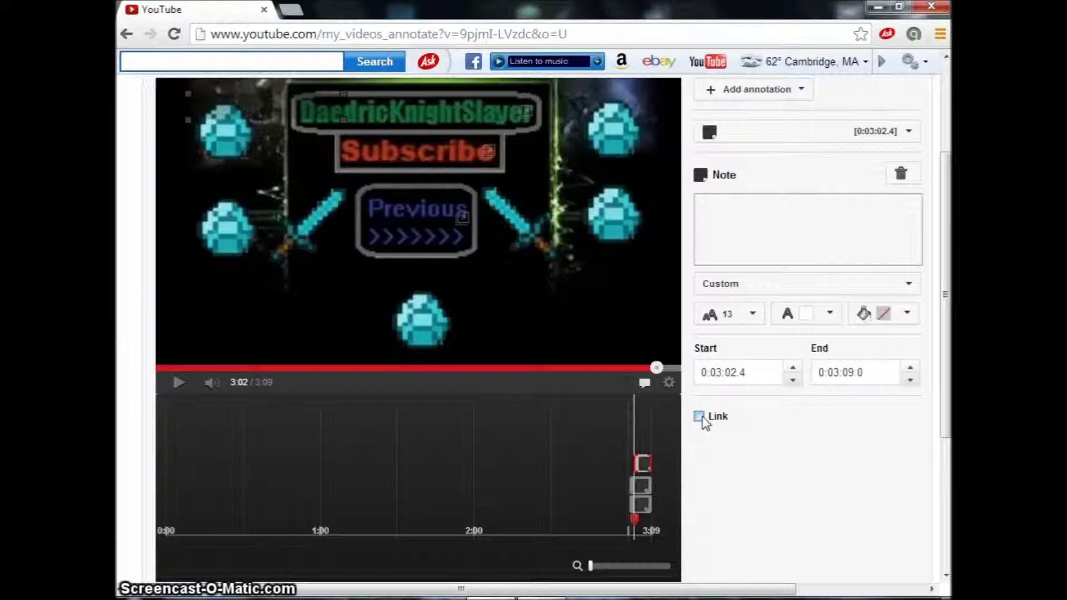
{"action": "scroll", "coordinate": [801, 439], "scroll_direction": "up", "scroll_amount": 2}
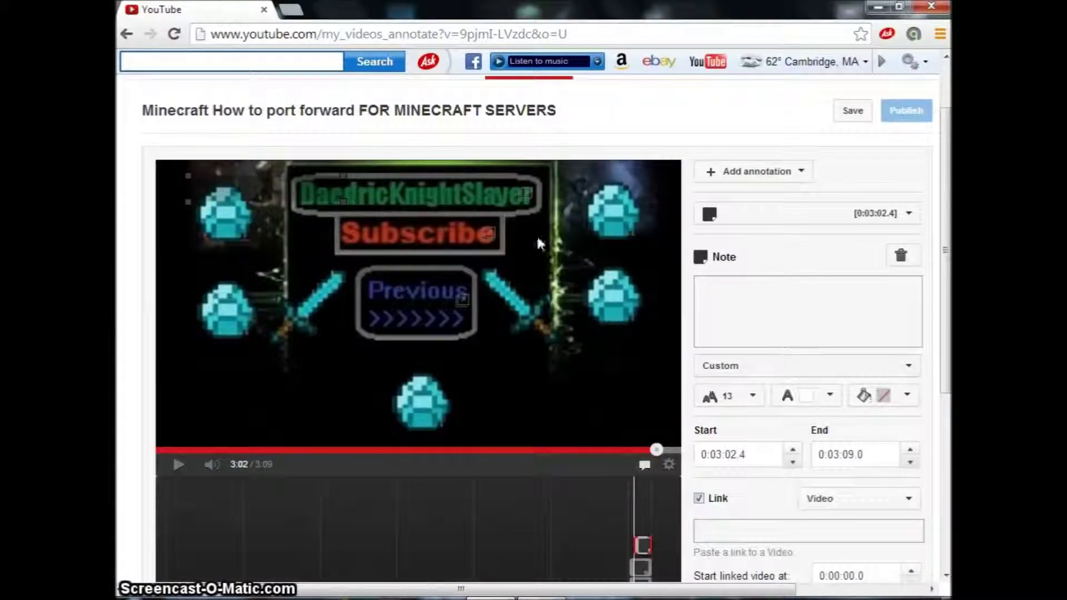
{"action": "scroll", "coordinate": [761, 487], "scroll_direction": "down", "scroll_amount": 3}
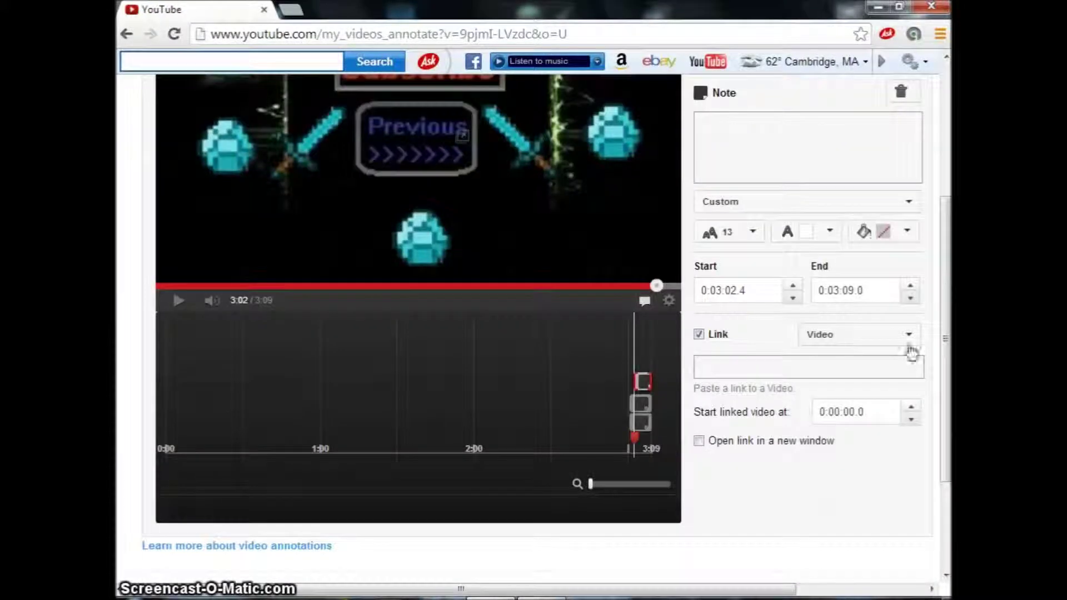
{"action": "scroll", "coordinate": [578, 200], "scroll_direction": "up", "scroll_amount": 2}
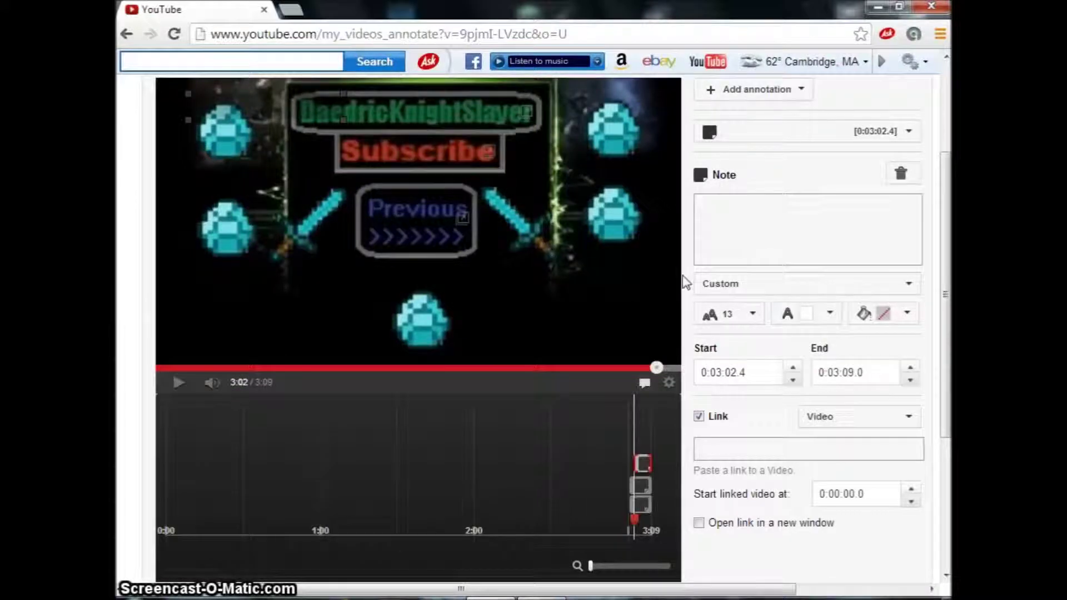
{"action": "left_click", "coordinate": [872, 415]}
{"action": "left_click", "coordinate": [872, 419]}
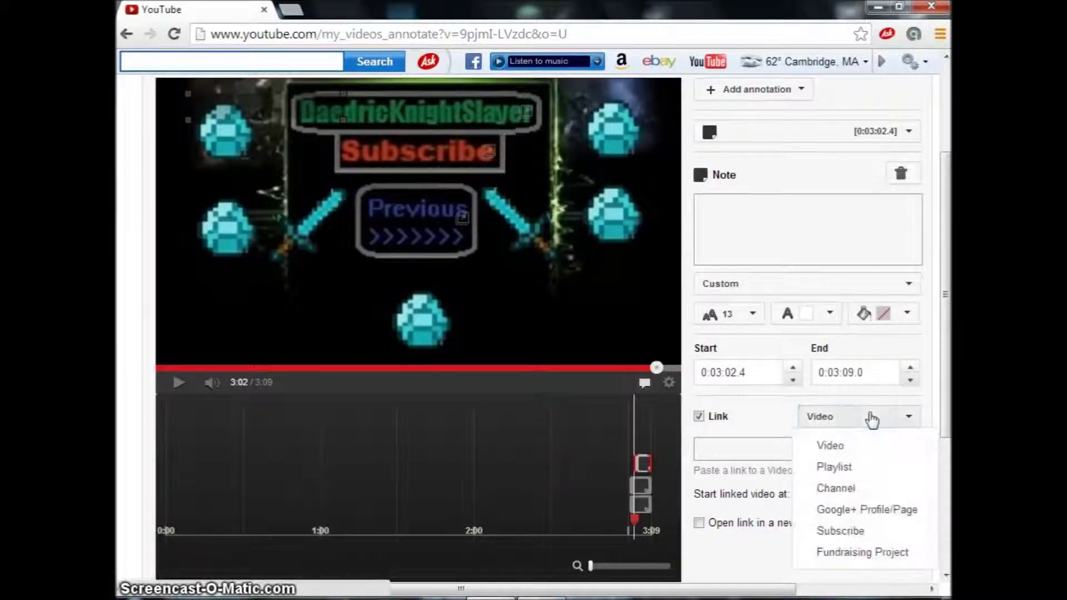
{"action": "left_click", "coordinate": [845, 488]}
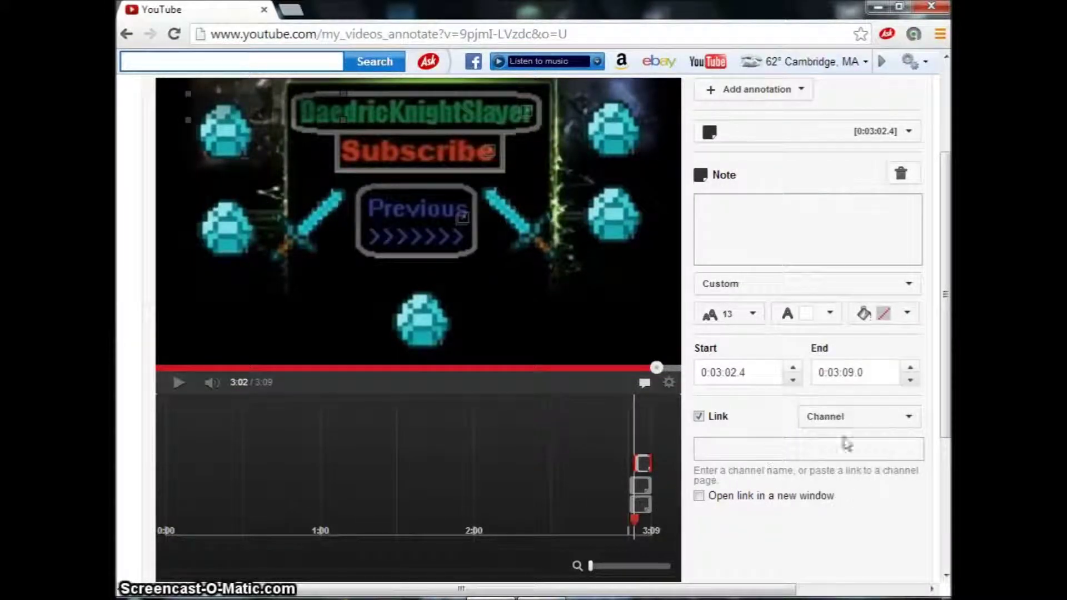
{"action": "left_click", "coordinate": [856, 418]}
{"action": "left_click", "coordinate": [884, 533]}
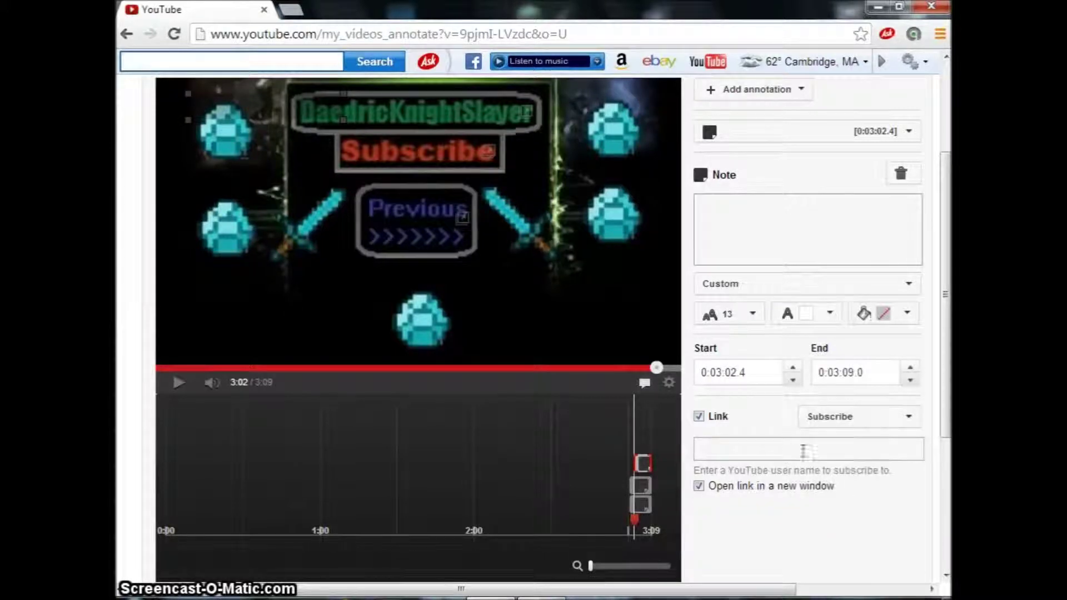
{"action": "left_click", "coordinate": [892, 419]}
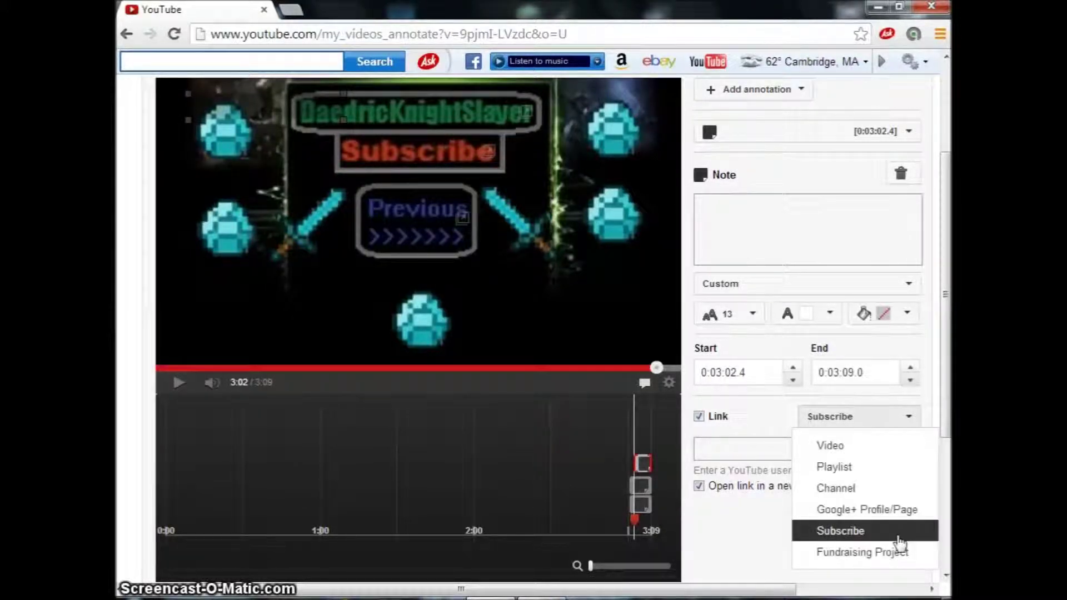
{"action": "left_click", "coordinate": [853, 446]}
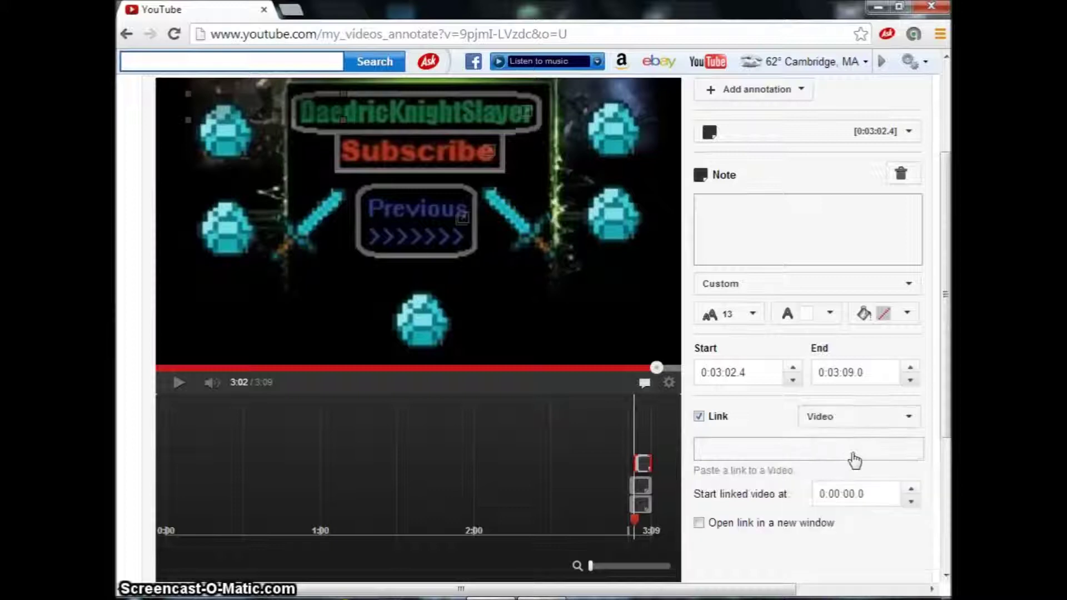
{"action": "scroll", "coordinate": [749, 443], "scroll_direction": "up", "scroll_amount": 3}
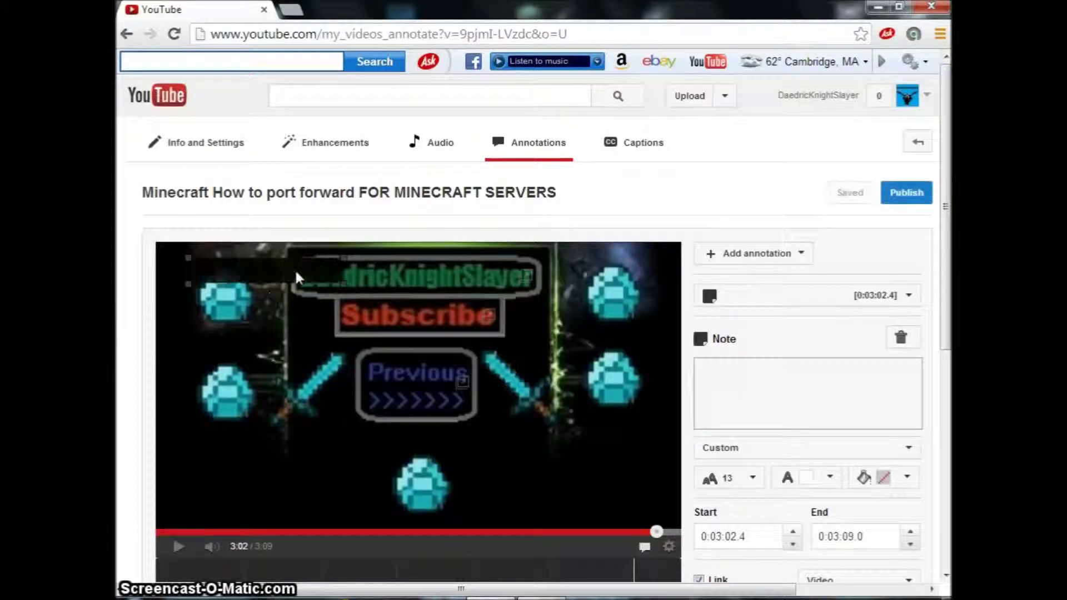
{"action": "scroll", "coordinate": [829, 205], "scroll_direction": "down", "scroll_amount": 2}
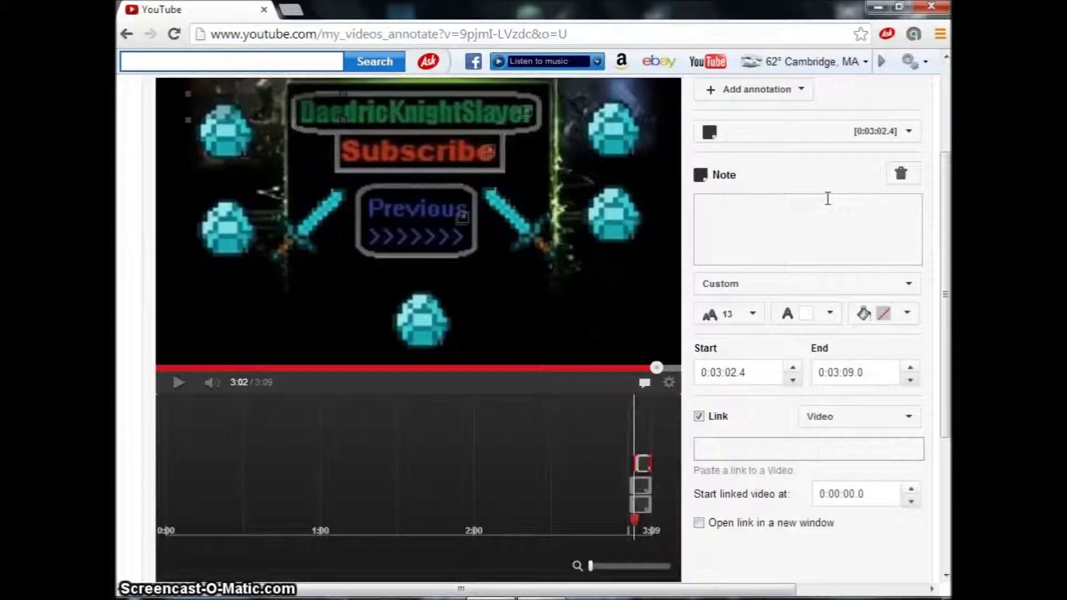
{"action": "scroll", "coordinate": [601, 272], "scroll_direction": "up", "scroll_amount": 1}
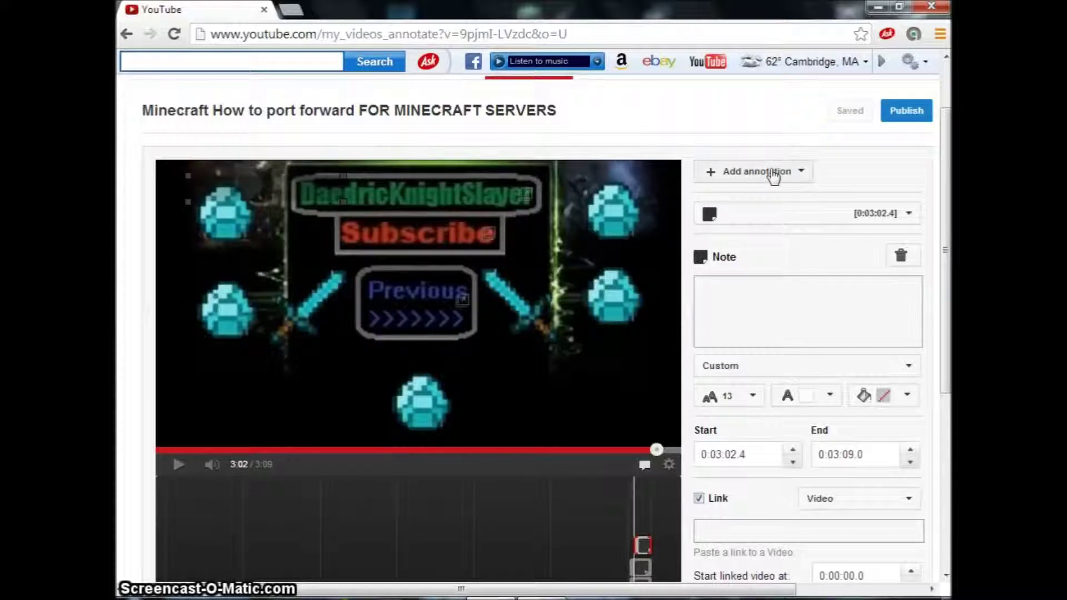
{"action": "left_click", "coordinate": [774, 173]}
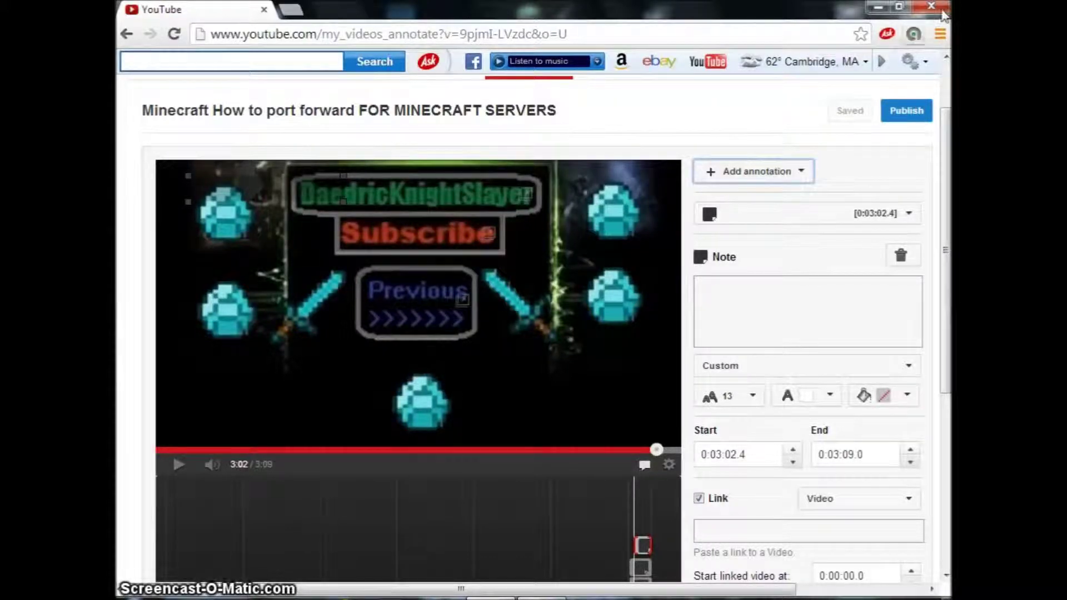
{"action": "scroll", "coordinate": [313, 132], "scroll_direction": "up", "scroll_amount": 1}
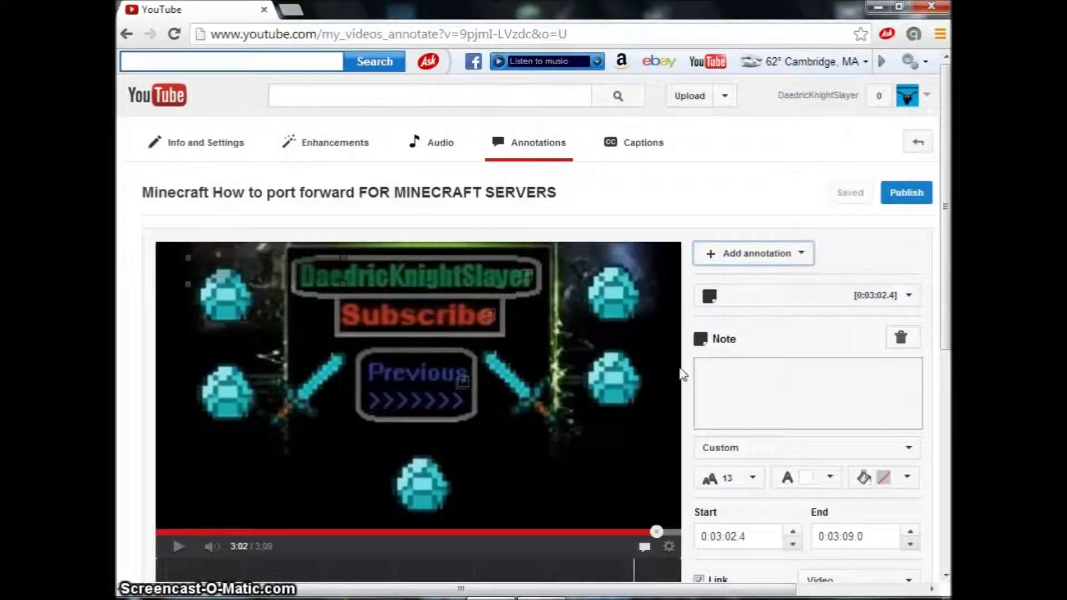